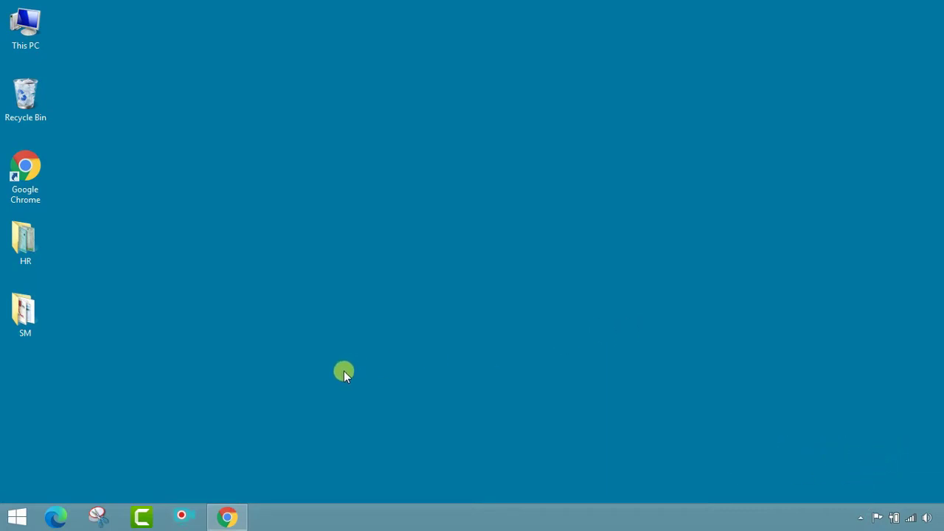
Step: Restore the Chrome window showing the Aliah University homepage and select its aliah.ac.in address
{"action": "left_click", "coordinate": [227, 517]}
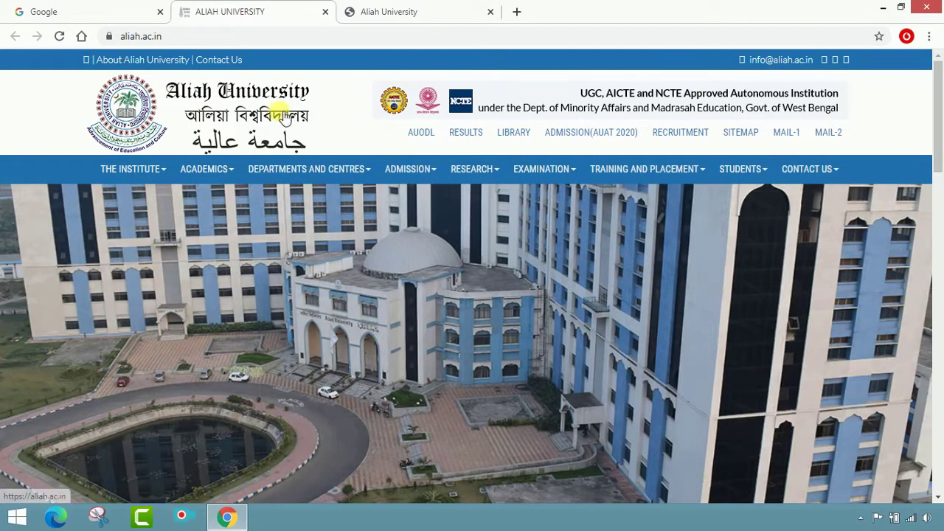
{"action": "left_click", "coordinate": [199, 37]}
{"action": "left_click", "coordinate": [199, 37]}
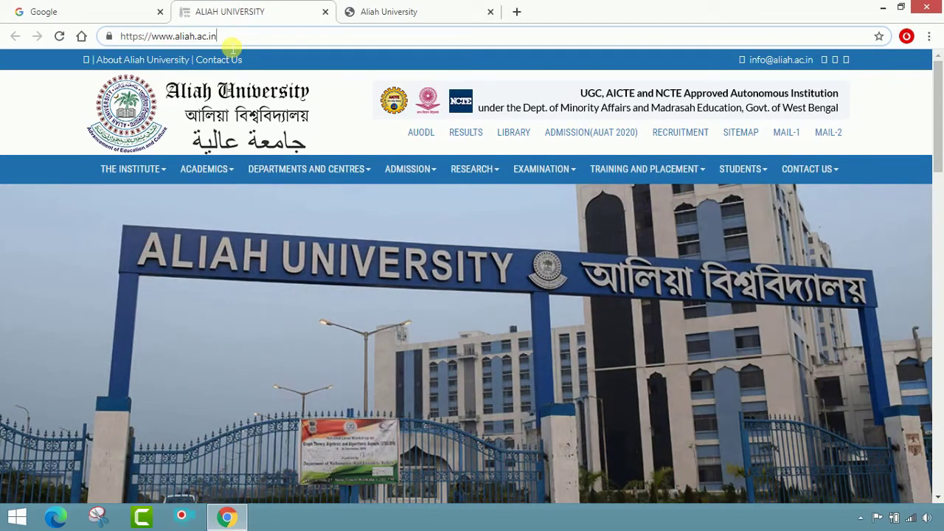
Step: Google 'aliah university' and open the official ALIAH UNIVERSITY result in a new tab
{"action": "left_click", "coordinate": [82, 11]}
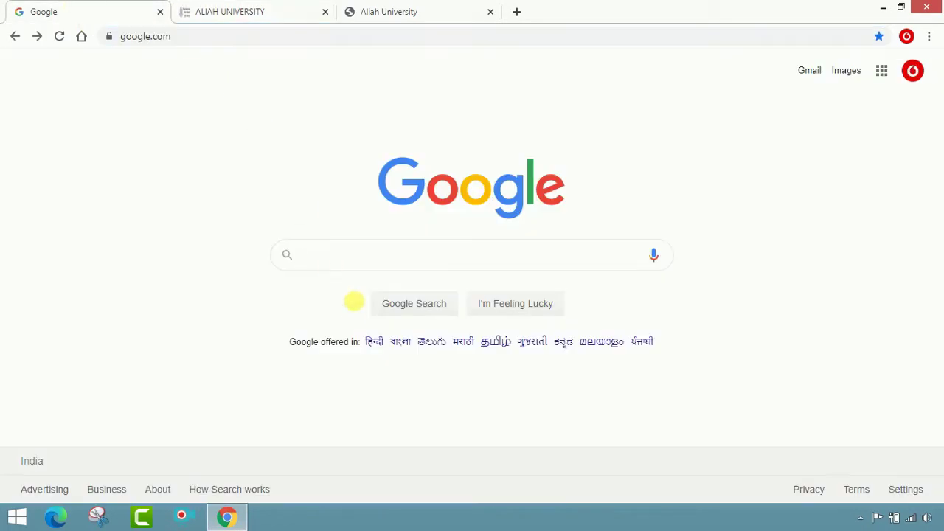
{"action": "type", "text": "aliah"}
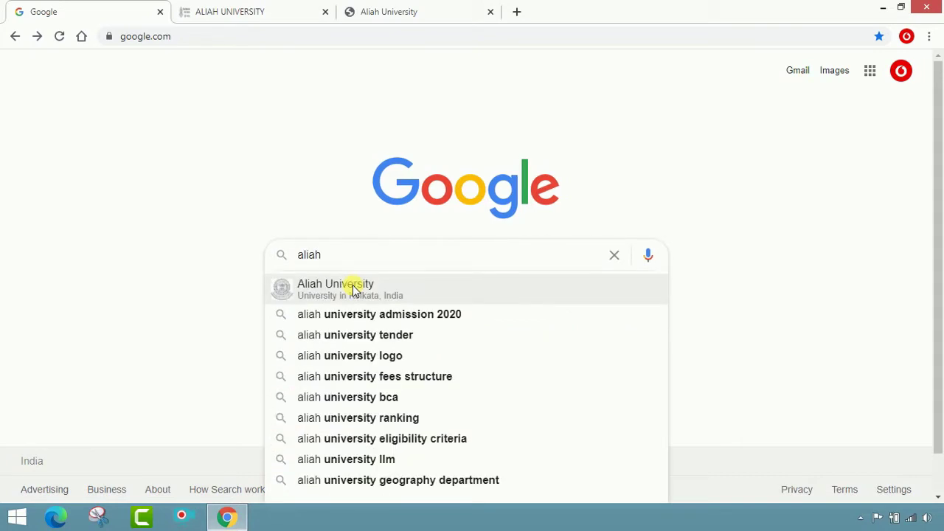
{"action": "type", "text": " unive"}
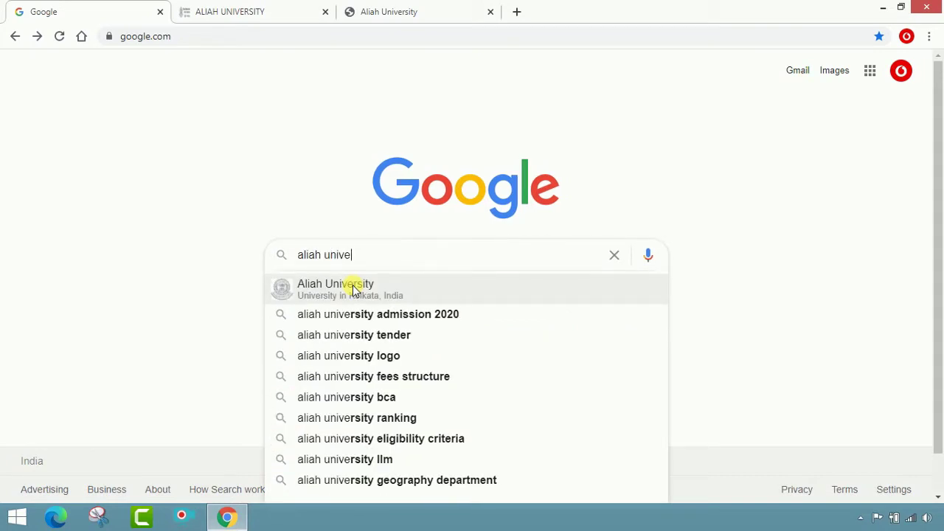
{"action": "type", "text": "rsity"}
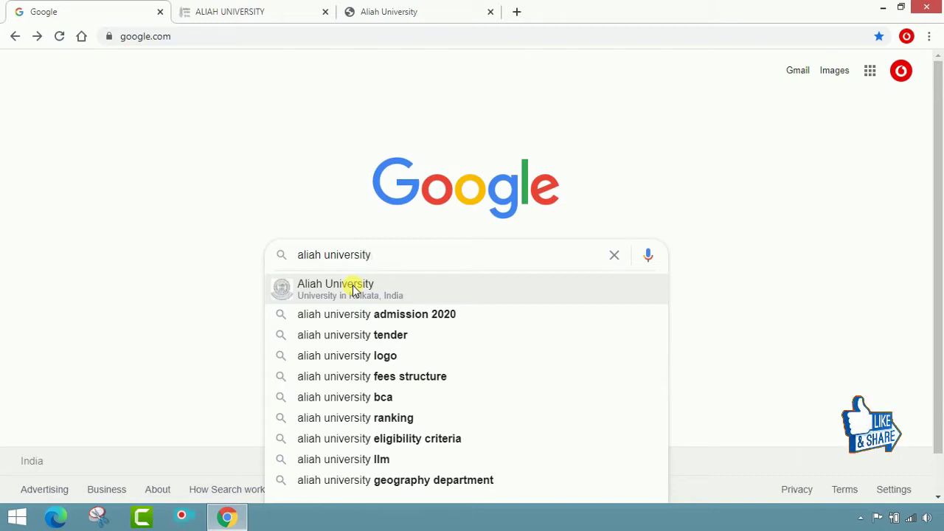
{"action": "left_click", "coordinate": [353, 289]}
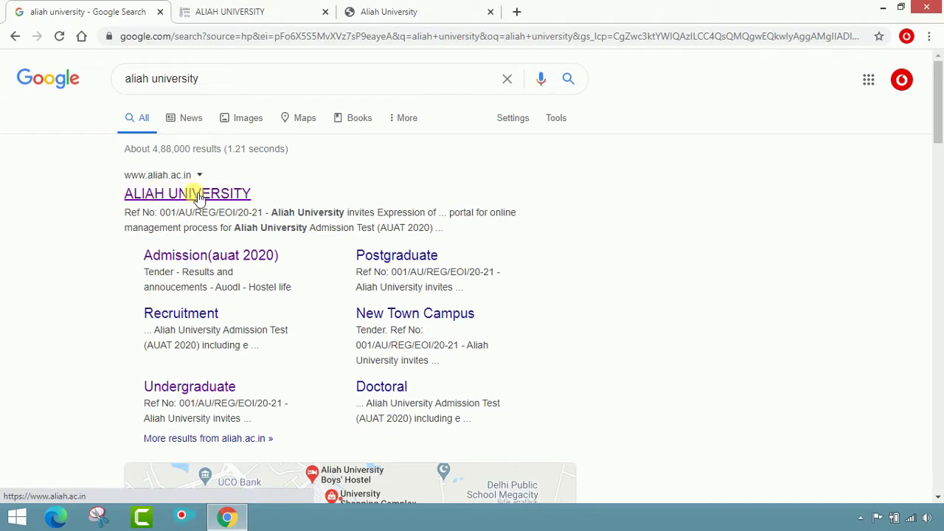
{"action": "right_click", "coordinate": [197, 197]}
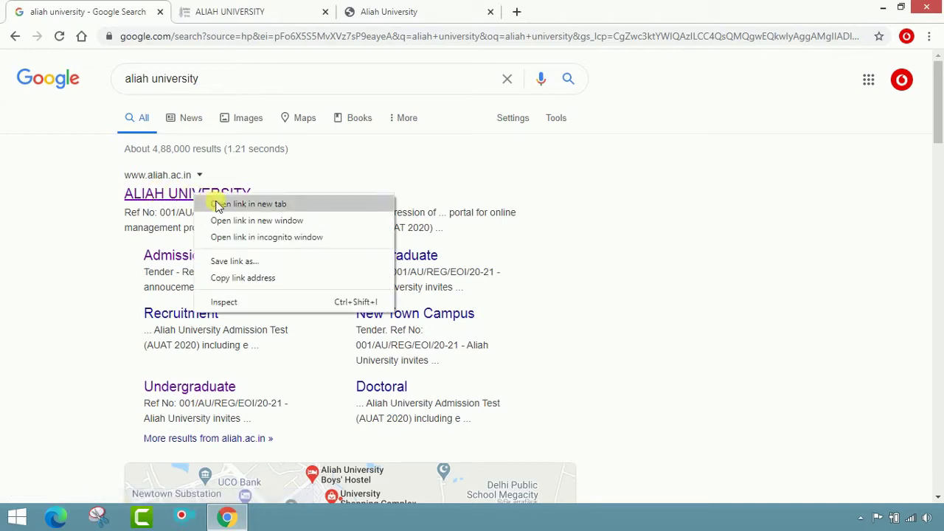
{"action": "left_click", "coordinate": [218, 207]}
{"action": "left_click", "coordinate": [546, 16]}
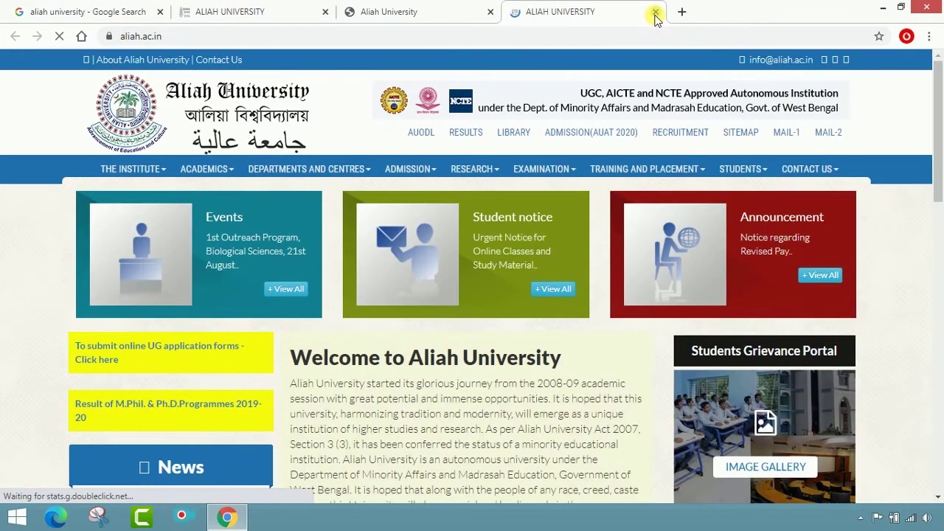
Step: Close the extra tab, return to the aliah.ac.in tab, and expand the ADMISSION menu
{"action": "left_click", "coordinate": [655, 11]}
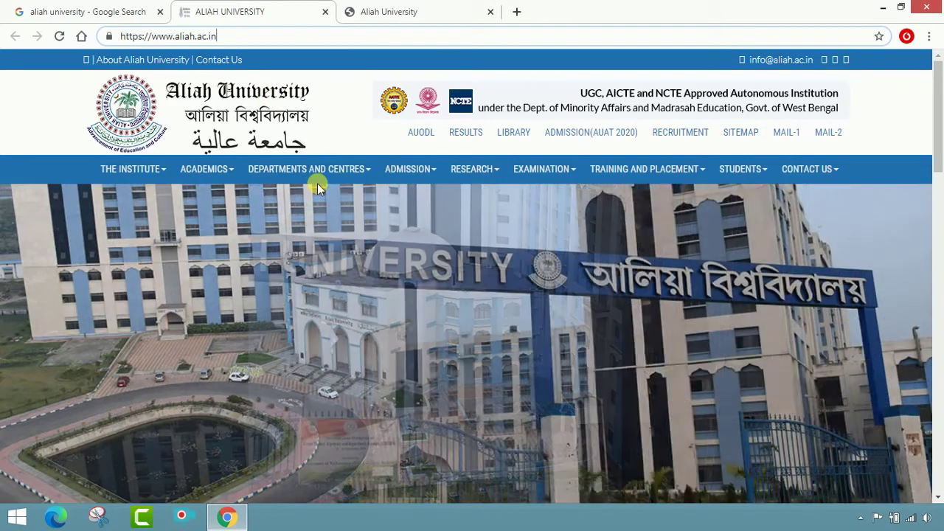
{"action": "left_click", "coordinate": [376, 11]}
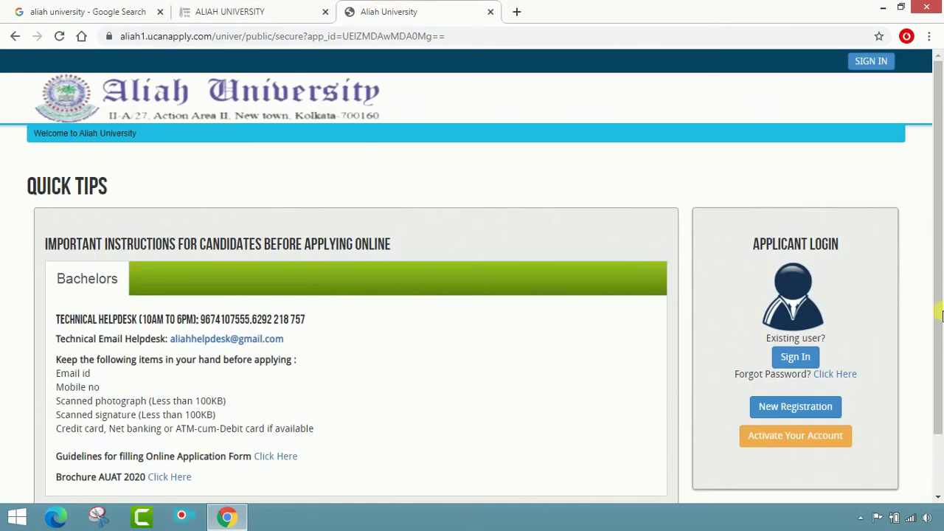
{"action": "left_click", "coordinate": [249, 10]}
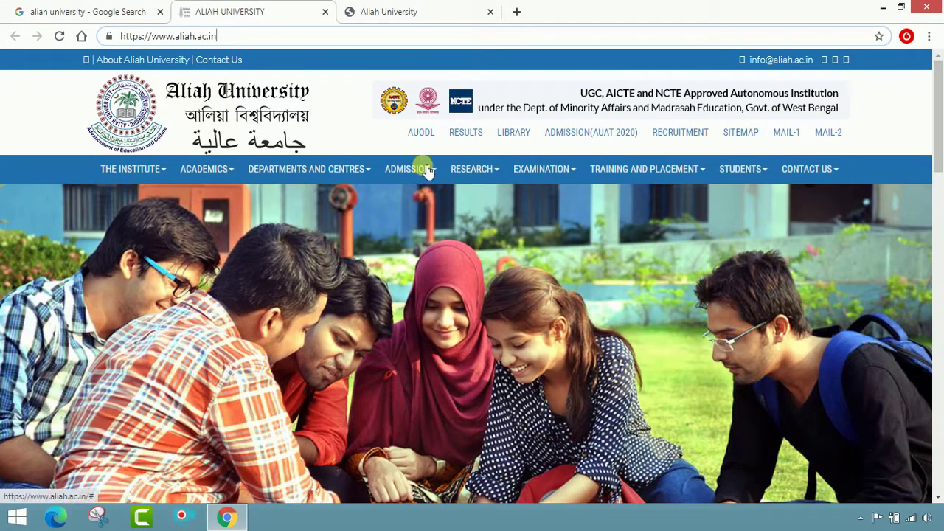
{"action": "left_click", "coordinate": [428, 170]}
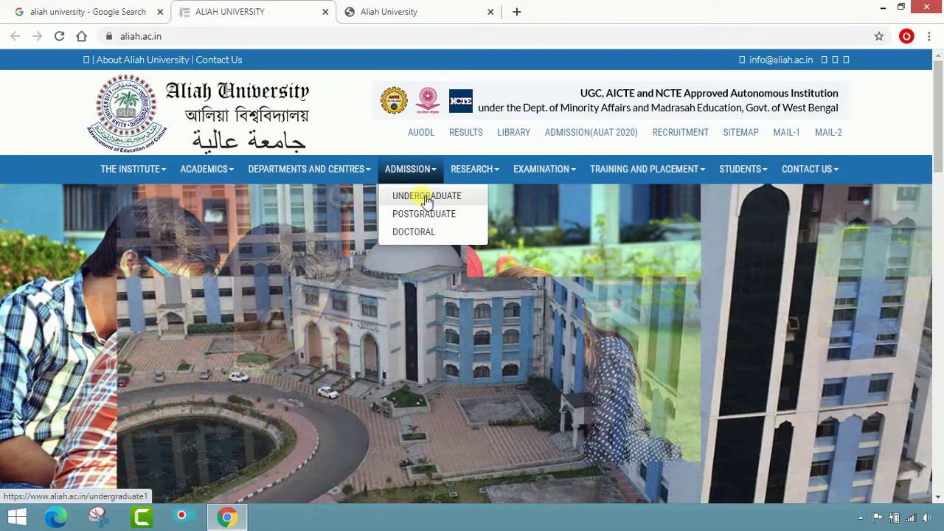
Step: Follow ADMISSION > UNDERGRADUATE and the 'Click here' links to the UG Applicant Login page
{"action": "left_click", "coordinate": [425, 196]}
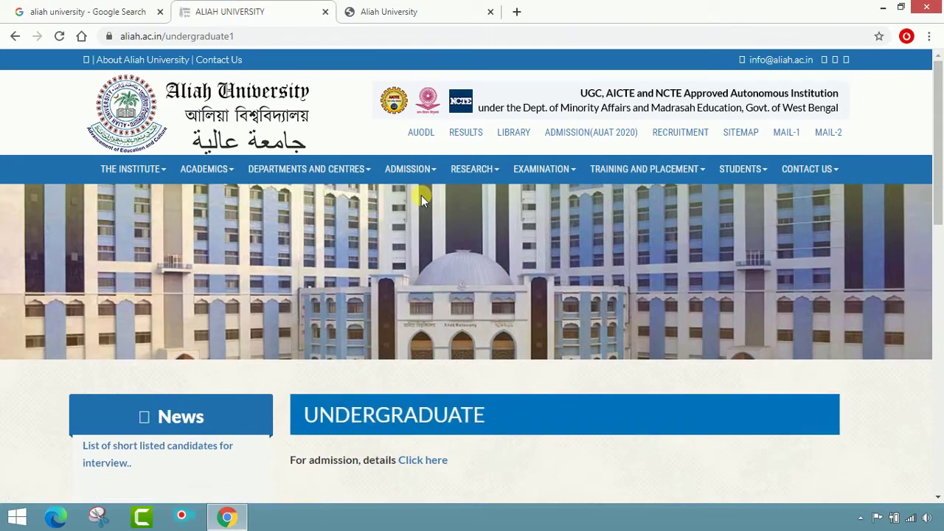
{"action": "scroll", "coordinate": [421, 195], "scroll_direction": "down", "scroll_amount": 2}
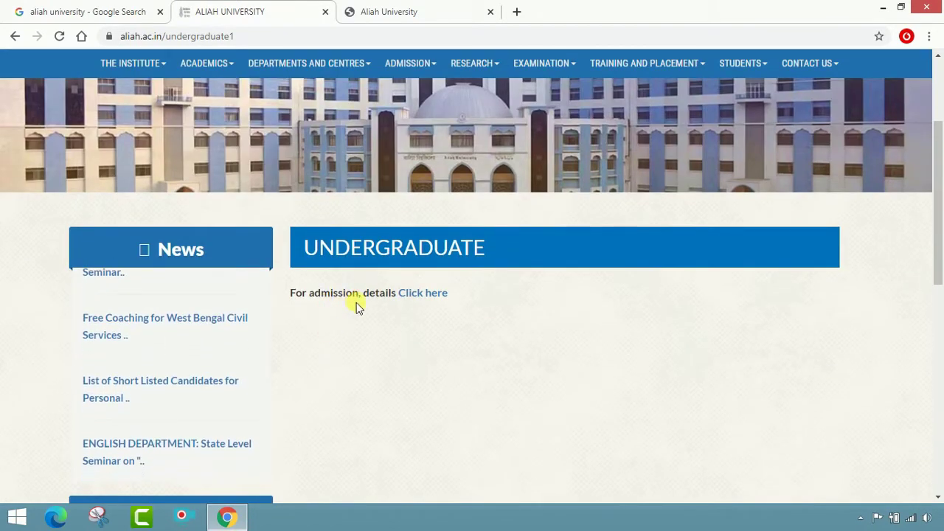
{"action": "left_click", "coordinate": [420, 297]}
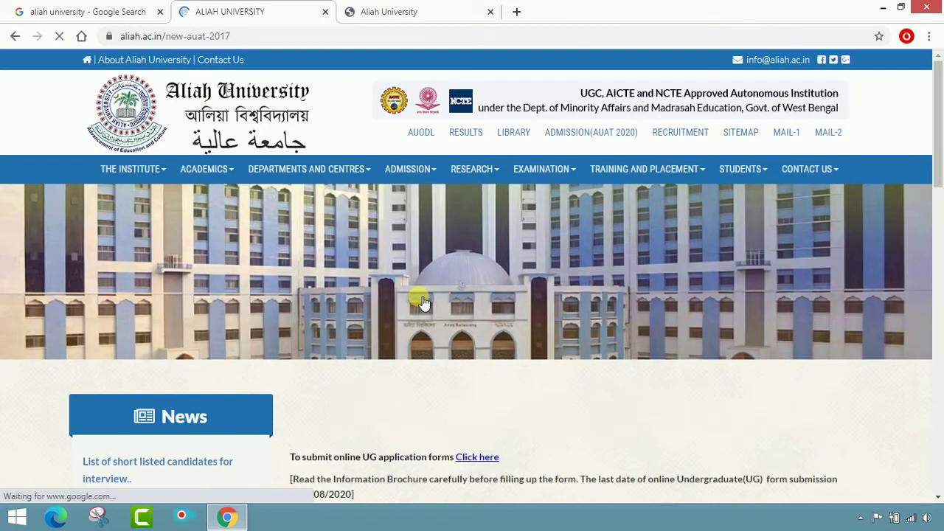
{"action": "scroll", "coordinate": [442, 310], "scroll_direction": "down", "scroll_amount": 4}
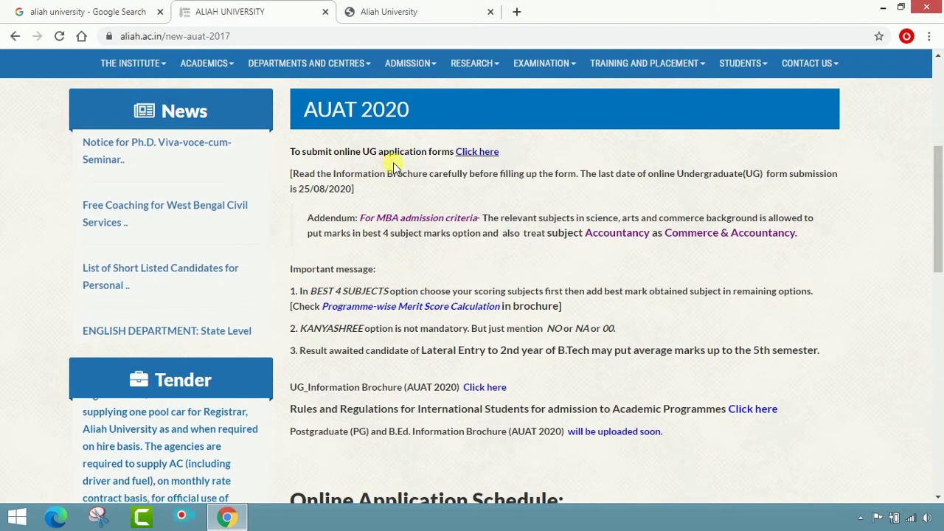
{"action": "left_click", "coordinate": [477, 152]}
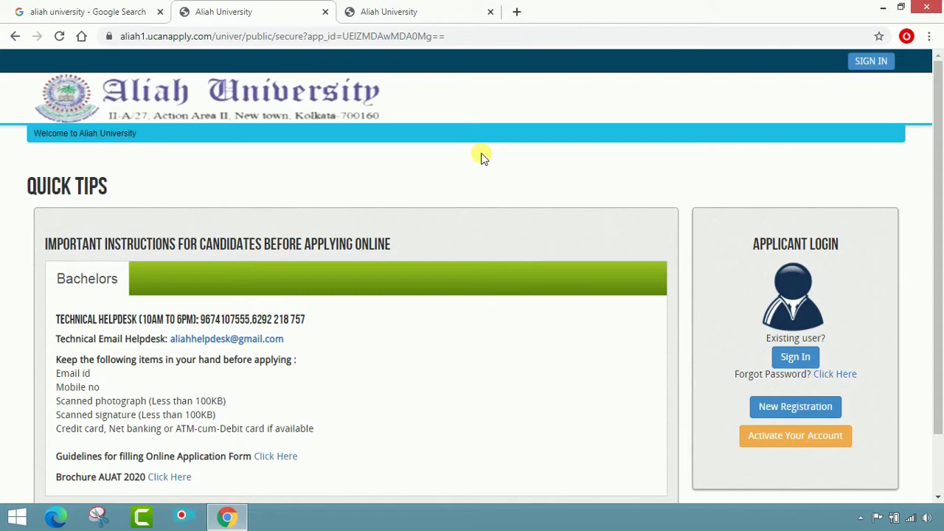
Step: Dismiss the right-click warning and open the Brochure AUAT 2020 PDF via its 'Click Here' link
{"action": "scroll", "coordinate": [509, 309], "scroll_direction": "down", "scroll_amount": 2}
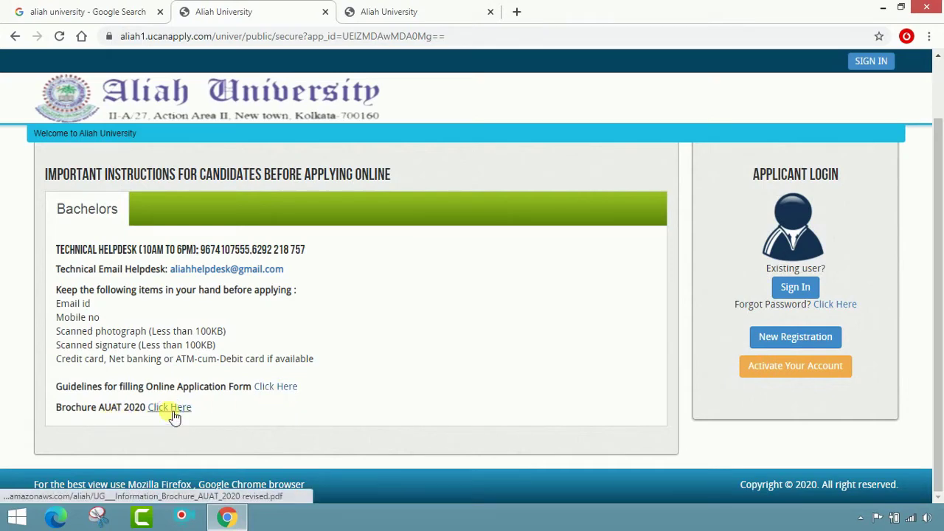
{"action": "right_click", "coordinate": [174, 417]}
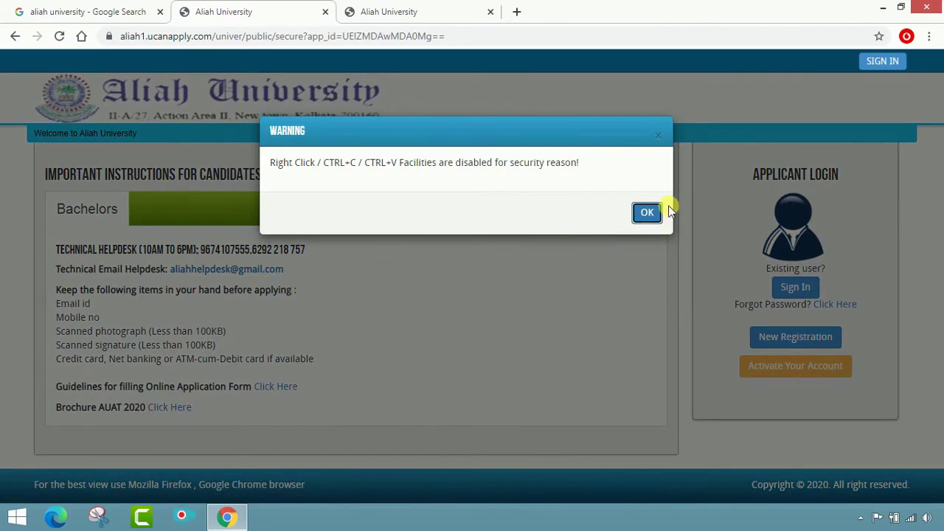
{"action": "left_click", "coordinate": [653, 214]}
{"action": "left_click", "coordinate": [170, 410]}
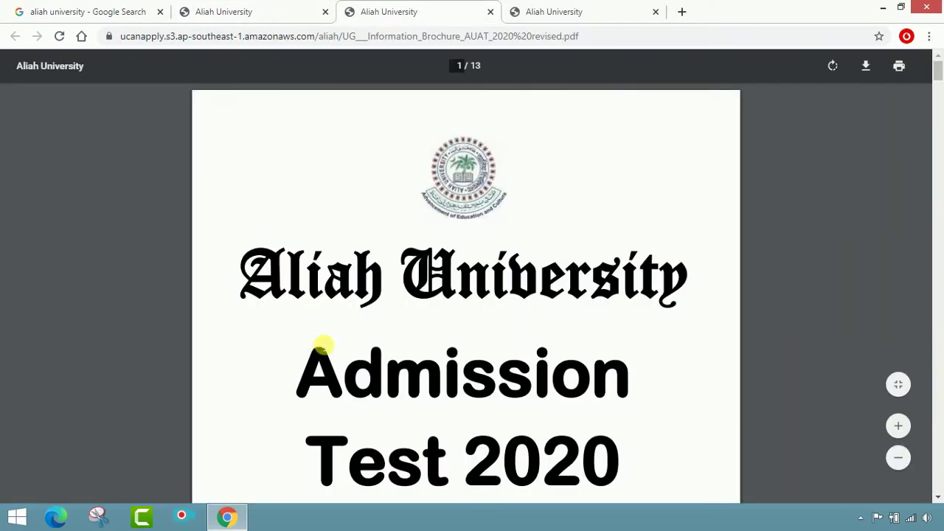
Step: Read the B.A. English row in the brochure's Eligibility Criteria table, then close the PDF tab
{"action": "scroll", "coordinate": [312, 342], "scroll_direction": "down", "scroll_amount": 10}
{"action": "scroll", "coordinate": [336, 338], "scroll_direction": "down", "scroll_amount": 5}
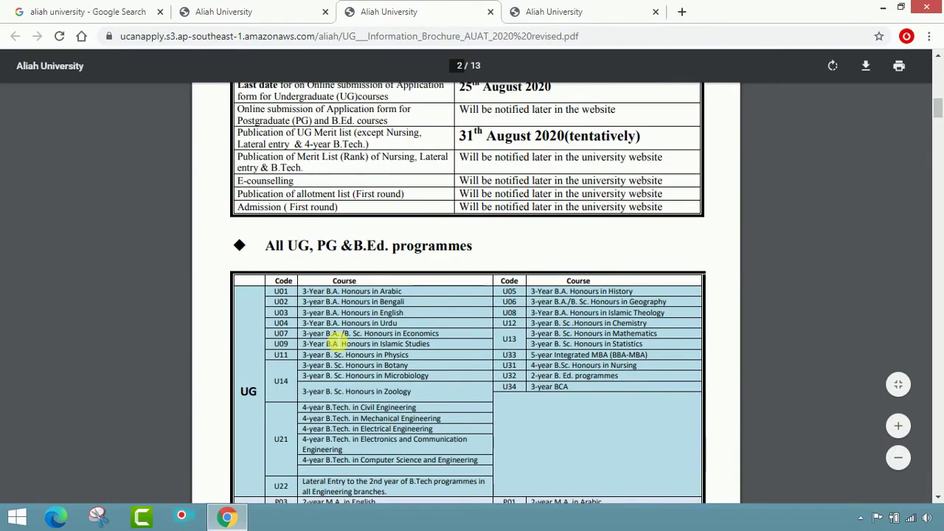
{"action": "scroll", "coordinate": [337, 338], "scroll_direction": "up", "scroll_amount": 2}
{"action": "scroll", "coordinate": [362, 347], "scroll_direction": "down", "scroll_amount": 4}
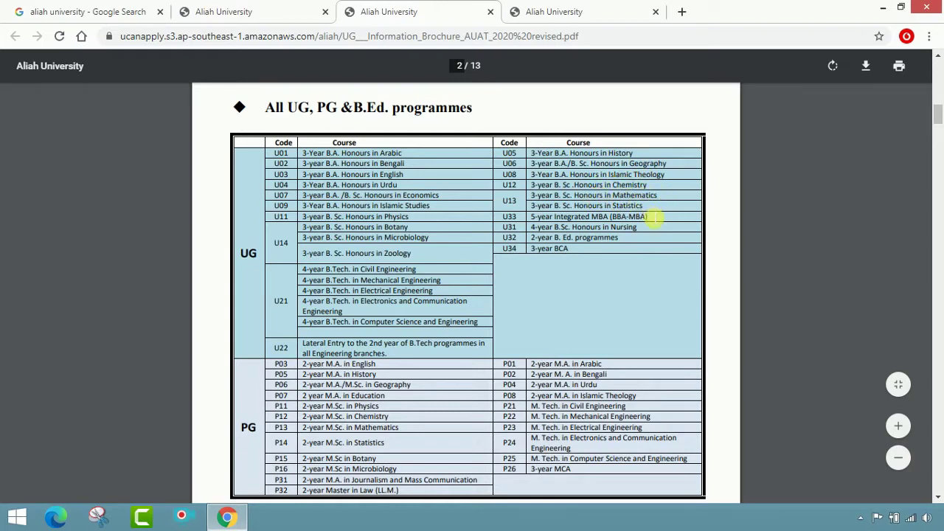
{"action": "scroll", "coordinate": [616, 229], "scroll_direction": "down", "scroll_amount": 3}
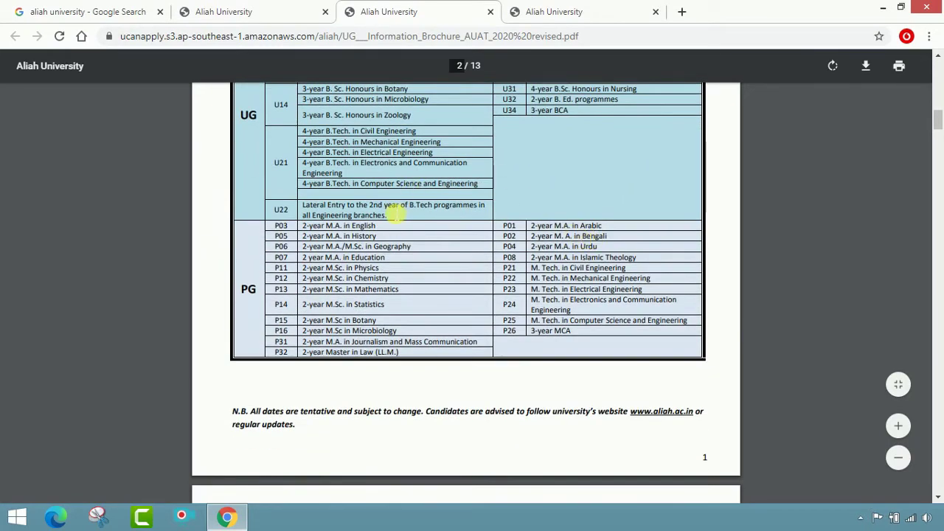
{"action": "scroll", "coordinate": [481, 174], "scroll_direction": "up", "scroll_amount": 3}
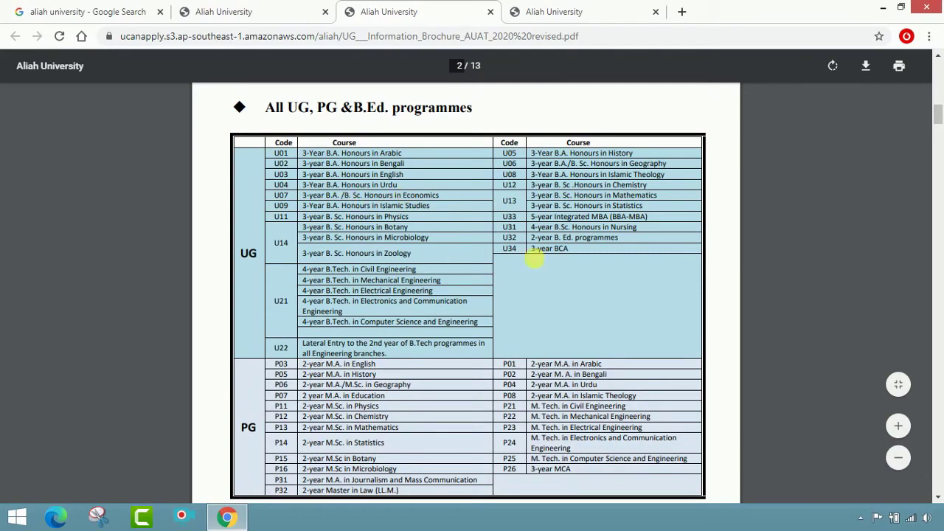
{"action": "scroll", "coordinate": [594, 253], "scroll_direction": "down", "scroll_amount": 7}
{"action": "scroll", "coordinate": [596, 253], "scroll_direction": "down", "scroll_amount": 15}
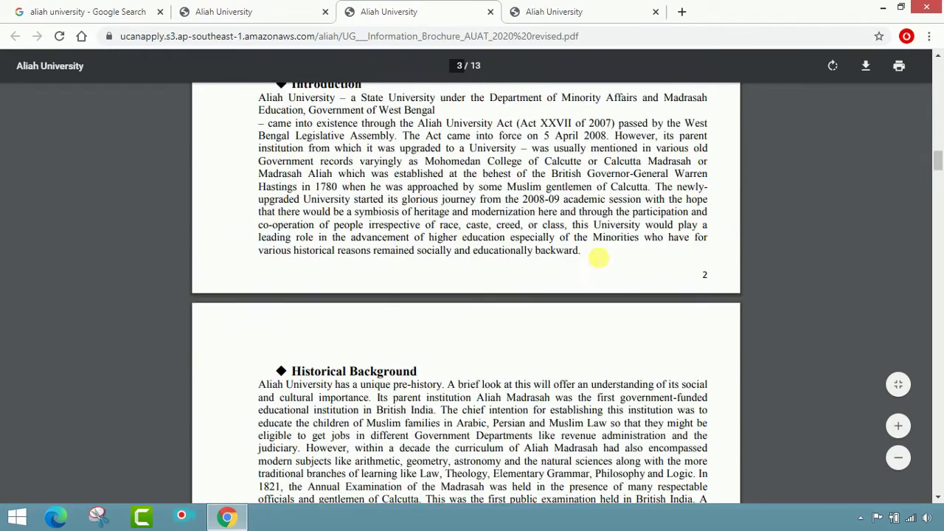
{"action": "scroll", "coordinate": [603, 264], "scroll_direction": "down", "scroll_amount": 20}
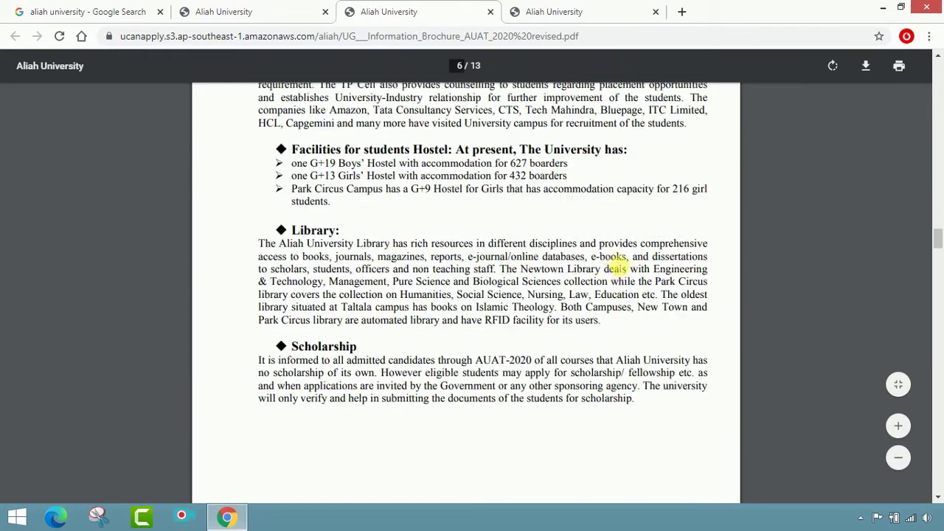
{"action": "scroll", "coordinate": [619, 266], "scroll_direction": "up", "scroll_amount": 5}
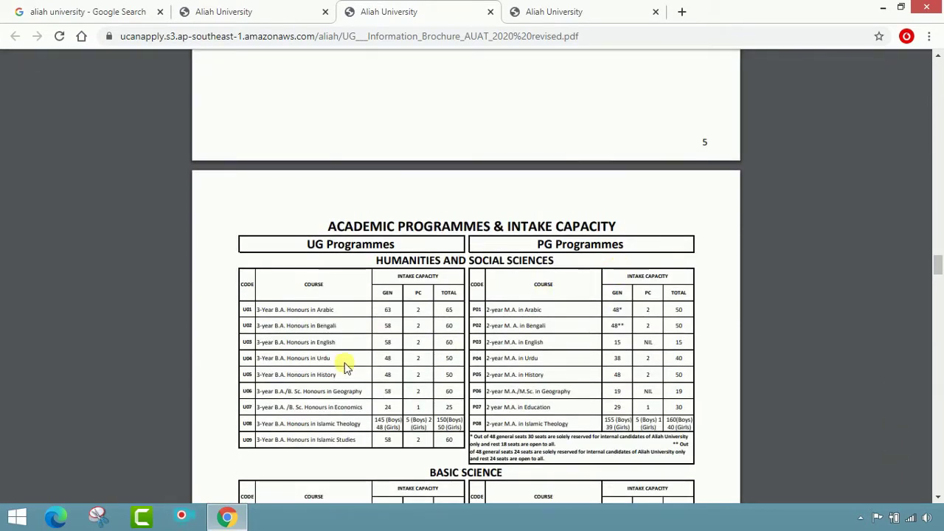
{"action": "scroll", "coordinate": [328, 334], "scroll_direction": "down", "scroll_amount": 1}
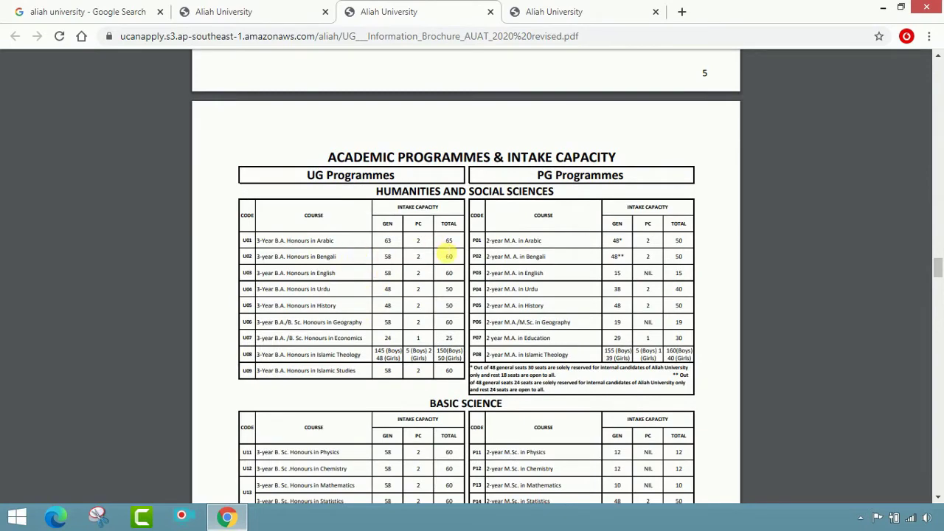
{"action": "scroll", "coordinate": [569, 270], "scroll_direction": "down", "scroll_amount": 16}
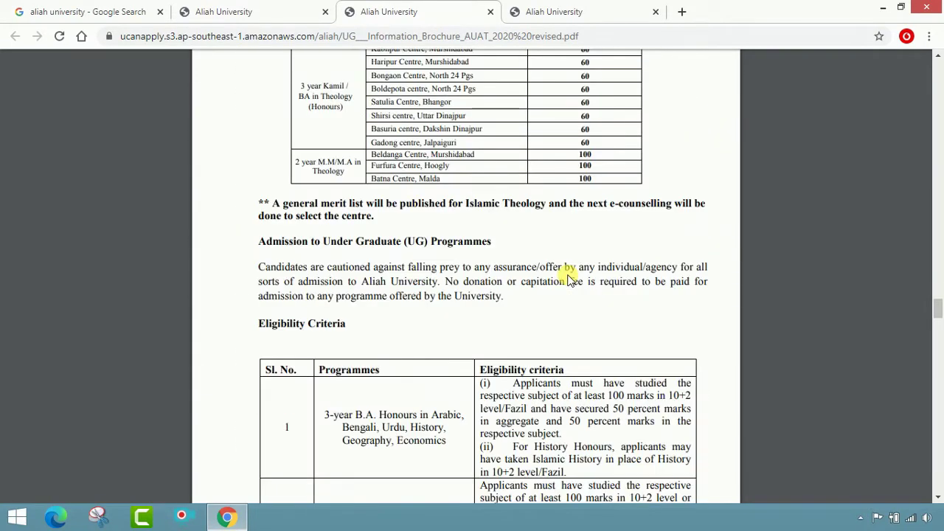
{"action": "scroll", "coordinate": [569, 279], "scroll_direction": "down", "scroll_amount": 5}
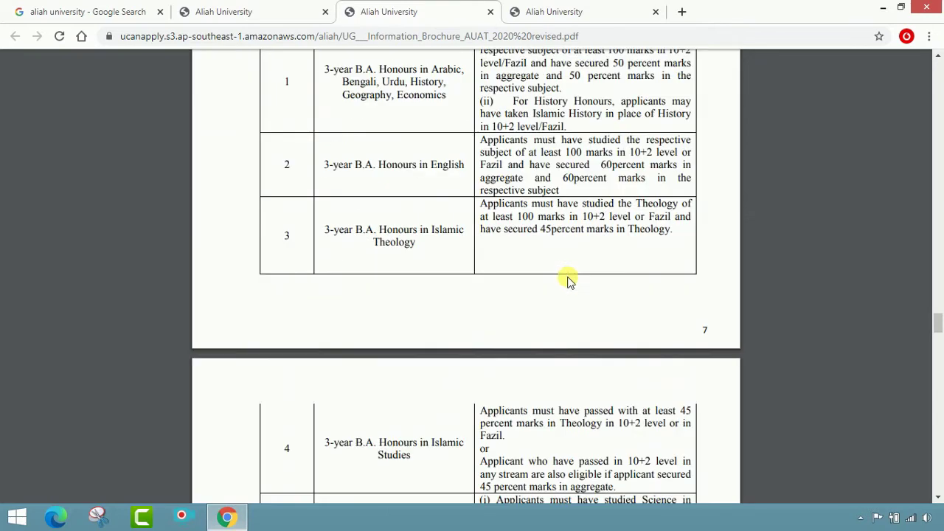
{"action": "scroll", "coordinate": [565, 278], "scroll_direction": "up", "scroll_amount": 4}
{"action": "left_click", "coordinate": [491, 13]}
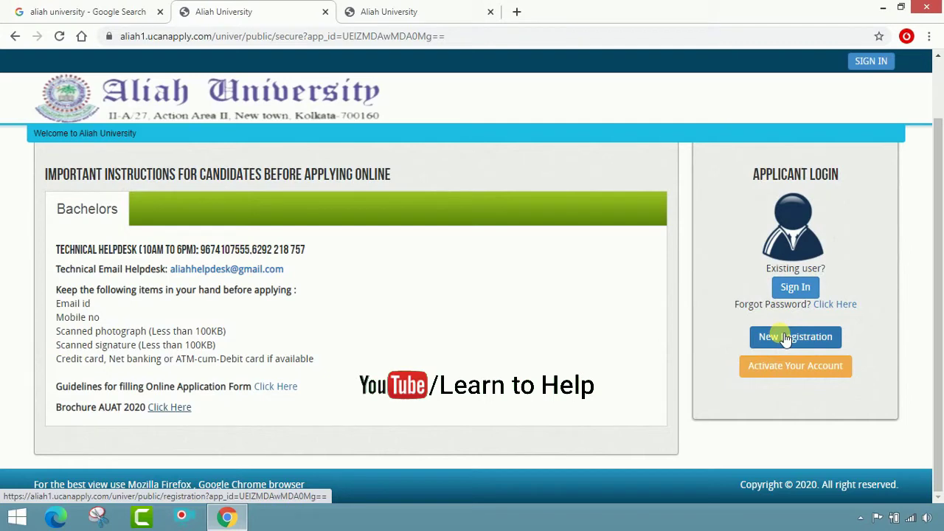
Step: Open New Registration under Applicant Login and place the cursor in the Email ID field
{"action": "left_click", "coordinate": [825, 345]}
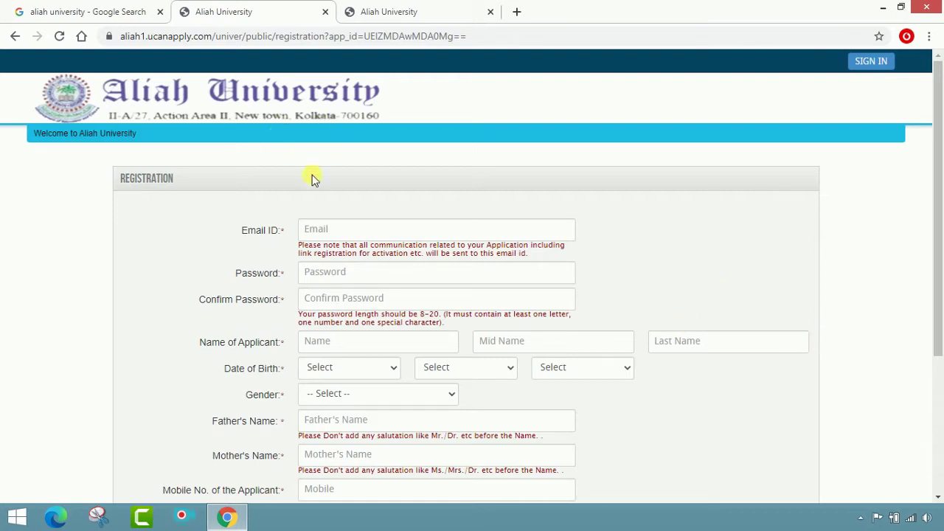
{"action": "left_click", "coordinate": [352, 230]}
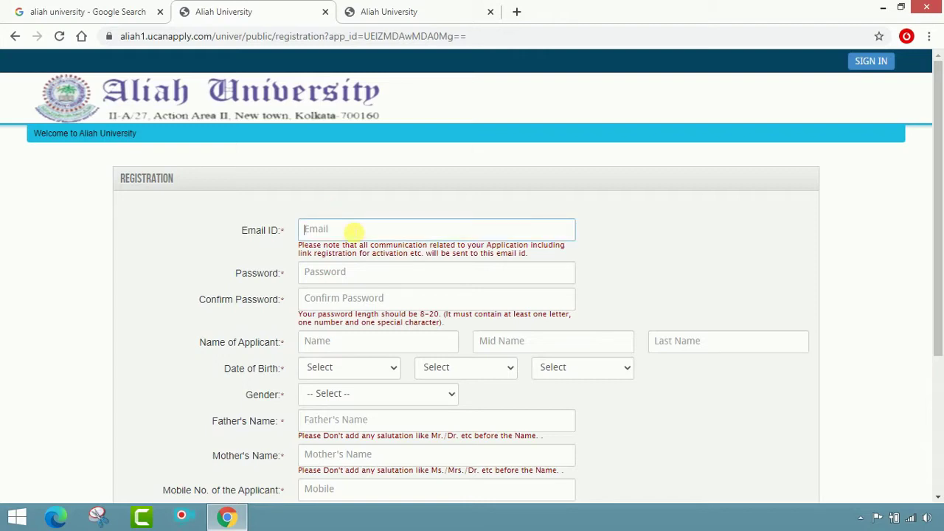
Step: Enter the applicant's e-mail address, then type the account password and confirm it
{"action": "type", "text": "admission"}
{"action": "key", "text": "BackSpace"}
{"action": "key", "text": "BackSpace"}
{"action": "key", "text": "BackSpace"}
{"action": "key", "text": "BackSpace"}
{"action": "key", "text": "BackSpace"}
{"action": "key", "text": "BackSpace"}
{"action": "key", "text": "BackSpace"}
{"action": "key", "text": "BackSpace"}
{"action": "key", "text": "BackSpace"}
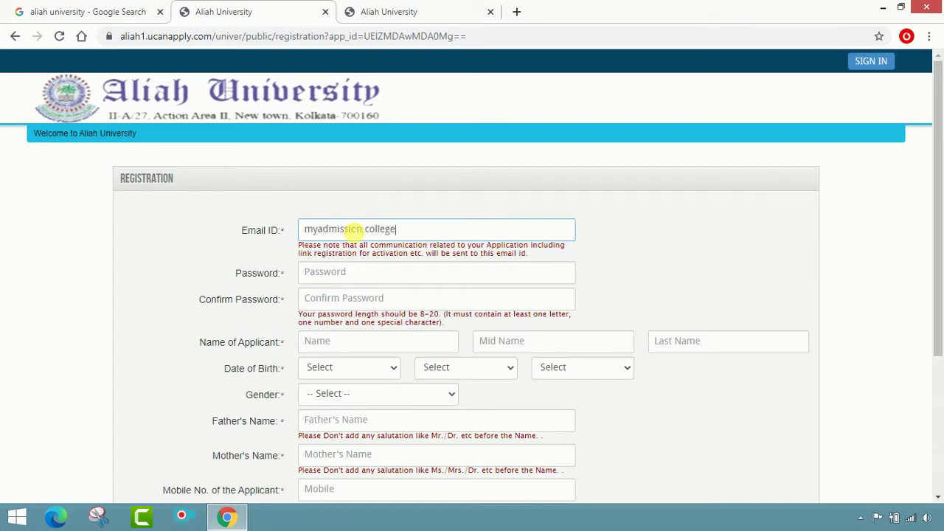
{"action": "left_click", "coordinate": [361, 280]}
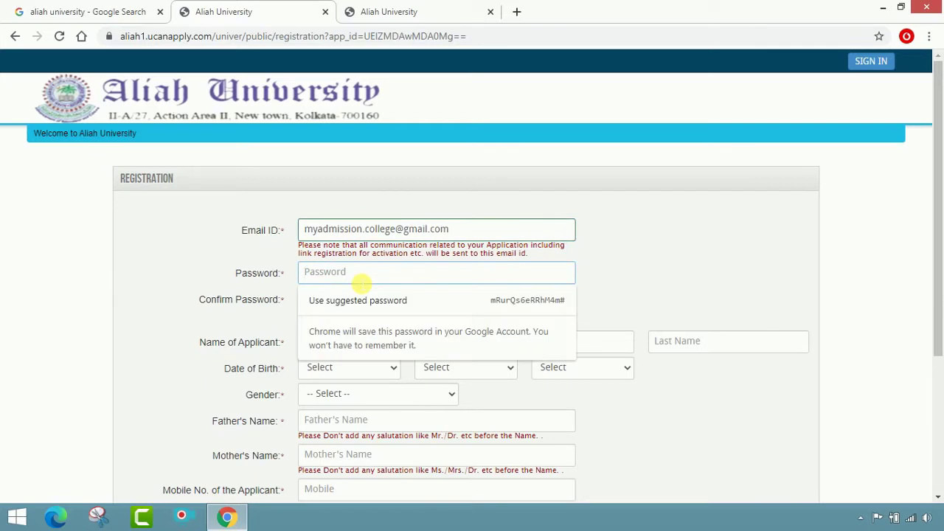
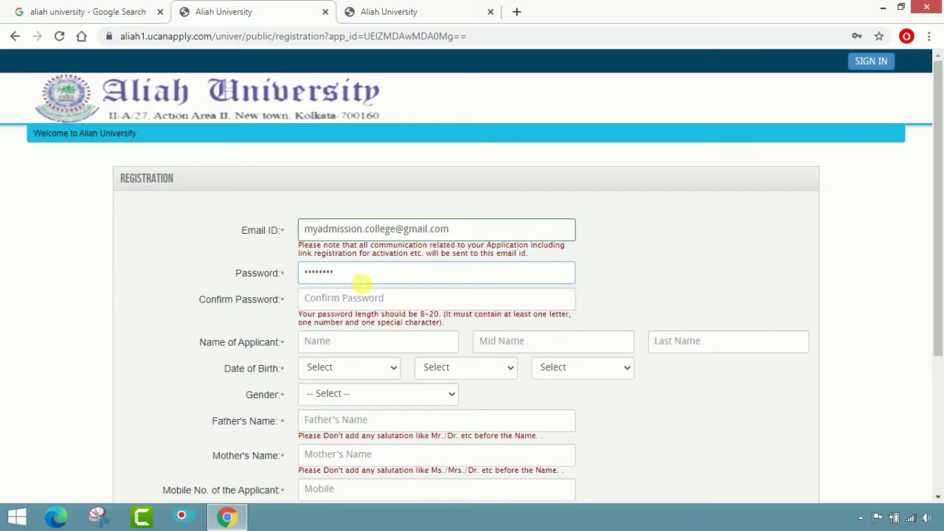
{"action": "key", "text": "Tab"}
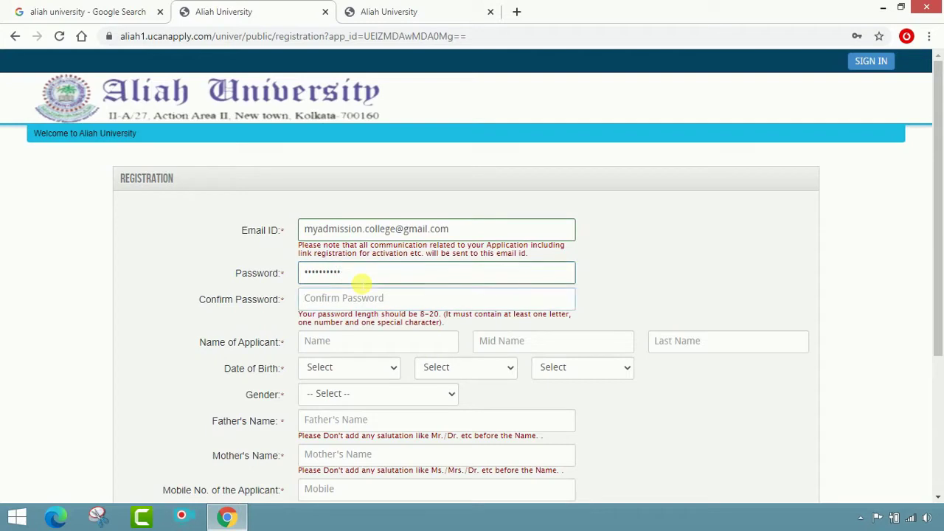
{"action": "scroll", "coordinate": [410, 297], "scroll_direction": "down", "scroll_amount": 1}
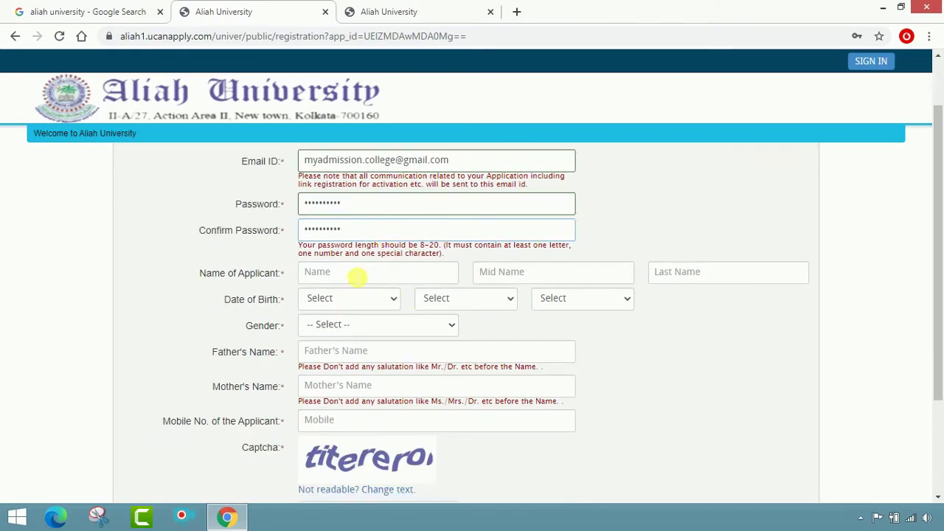
Step: Enter the applicant's first and last name, leaving the middle name blank
{"action": "left_click", "coordinate": [354, 277]}
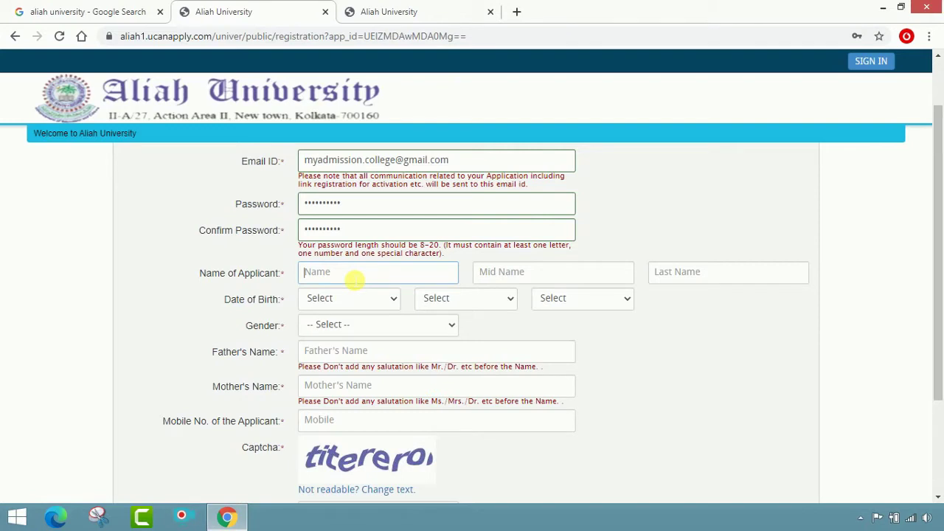
{"action": "key", "text": "Tab"}
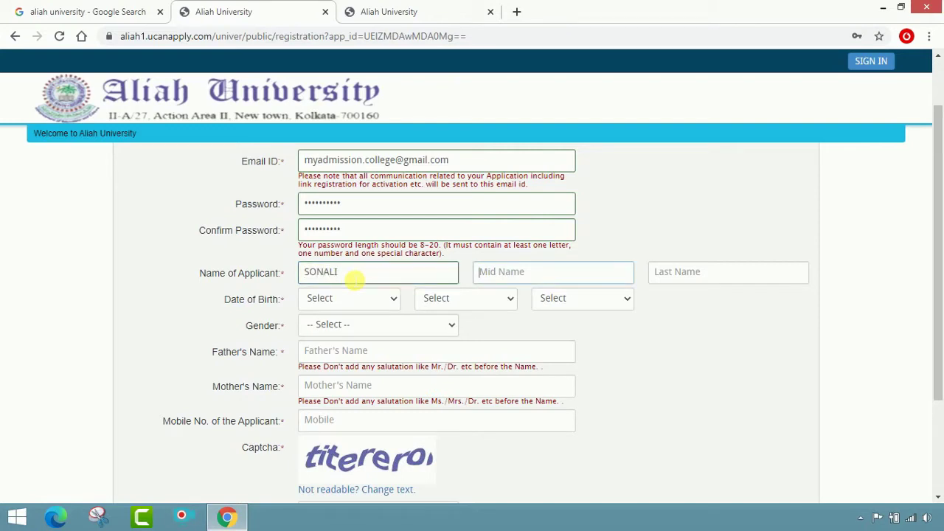
{"action": "key", "text": "Tab"}
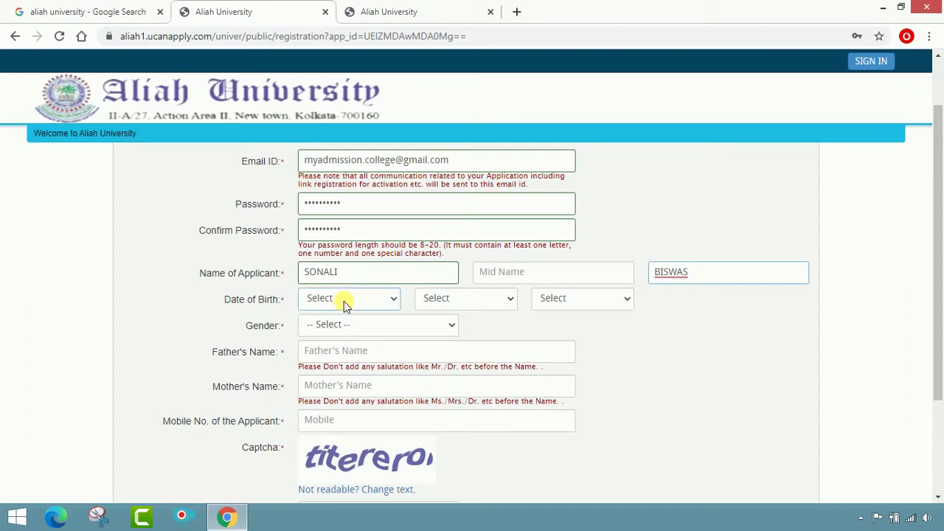
{"action": "left_click", "coordinate": [343, 301]}
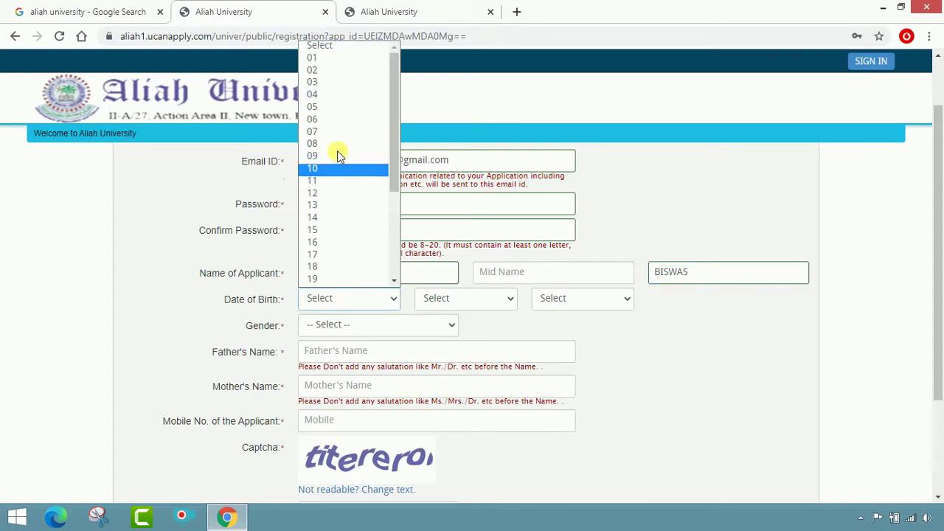
{"action": "left_click", "coordinate": [316, 96]}
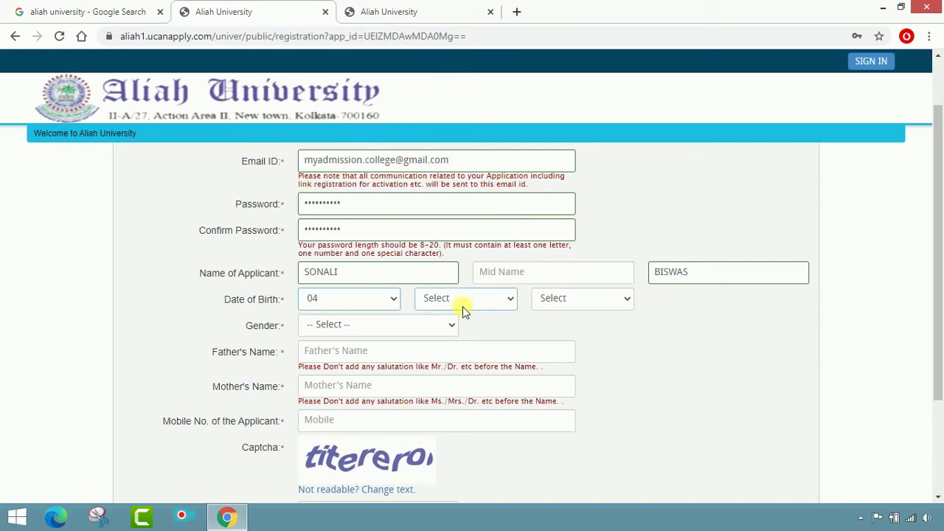
{"action": "left_click", "coordinate": [463, 304]}
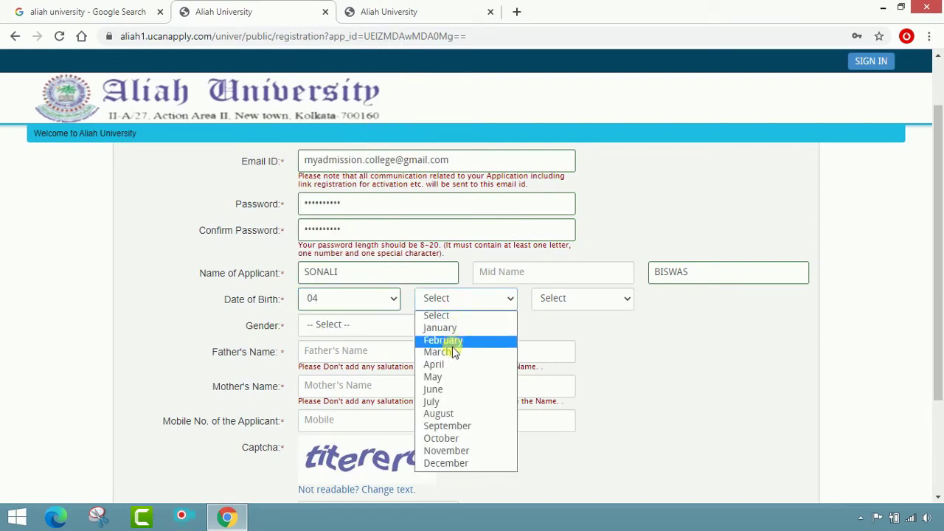
{"action": "left_click", "coordinate": [442, 414]}
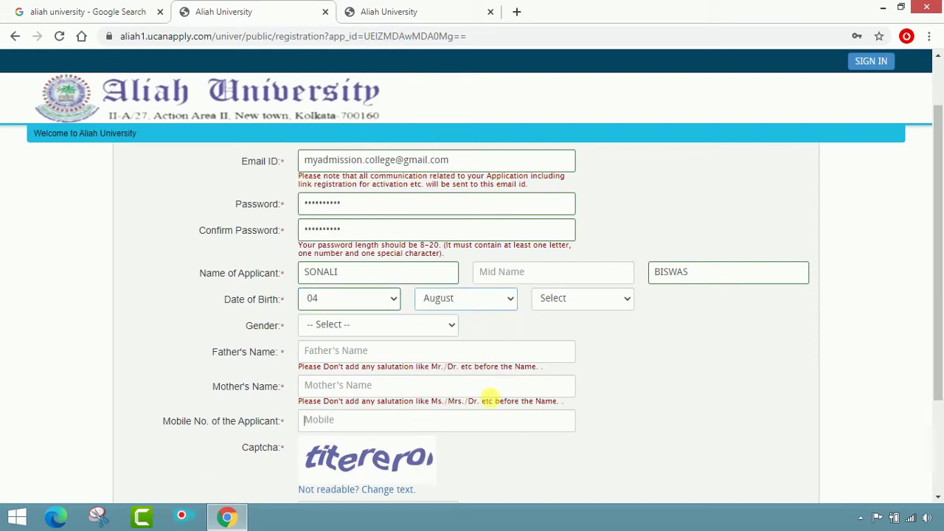
{"action": "left_click", "coordinate": [583, 299]}
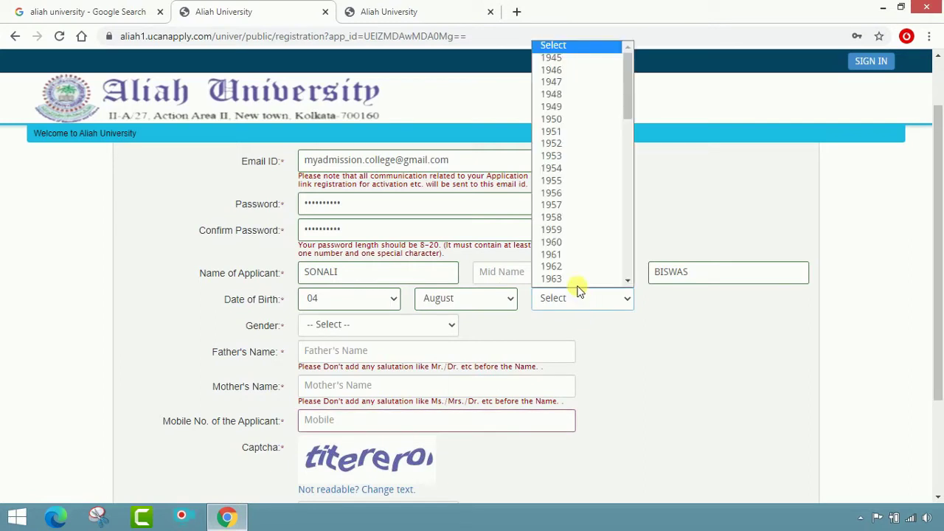
{"action": "scroll", "coordinate": [579, 162], "scroll_direction": "down", "scroll_amount": 4}
{"action": "scroll", "coordinate": [588, 198], "scroll_direction": "down", "scroll_amount": 4}
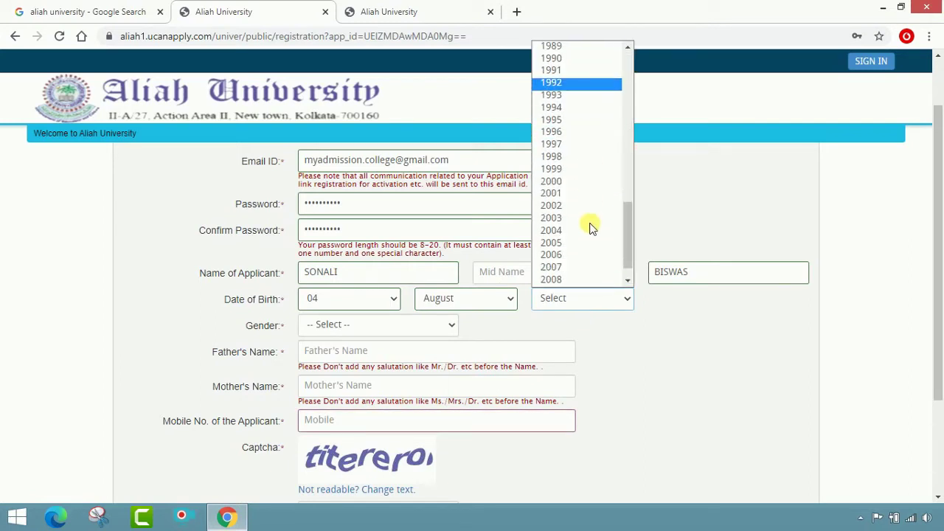
{"action": "left_click", "coordinate": [582, 208]}
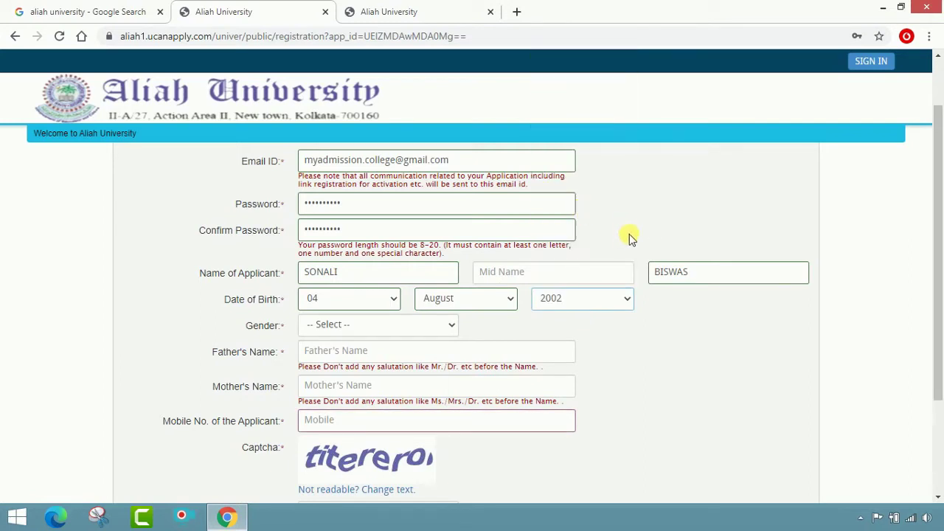
{"action": "left_click", "coordinate": [417, 324]}
{"action": "left_click", "coordinate": [402, 364]}
Step: Fill in the father's and mother's names, the mobile number and the captcha word
{"action": "scroll", "coordinate": [580, 352], "scroll_direction": "down", "scroll_amount": 1}
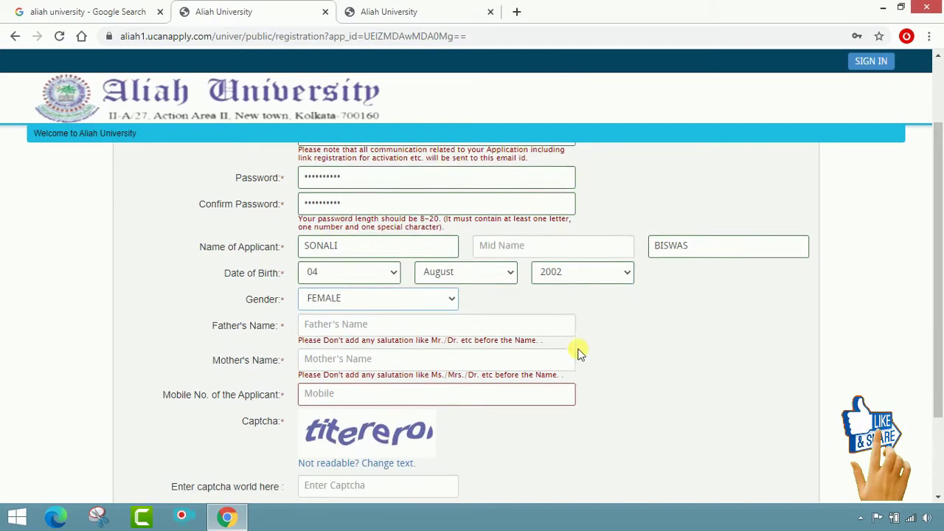
{"action": "left_click", "coordinate": [393, 281]}
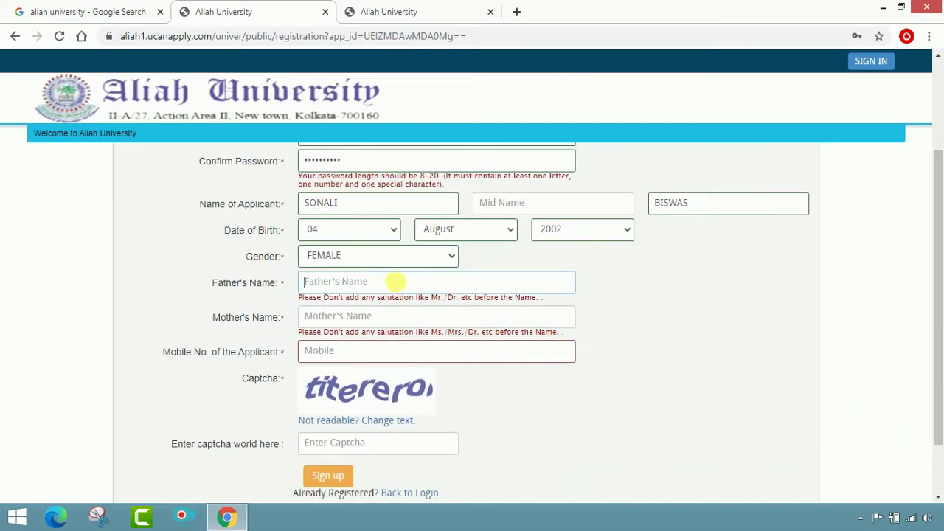
{"action": "key", "text": "Tab"}
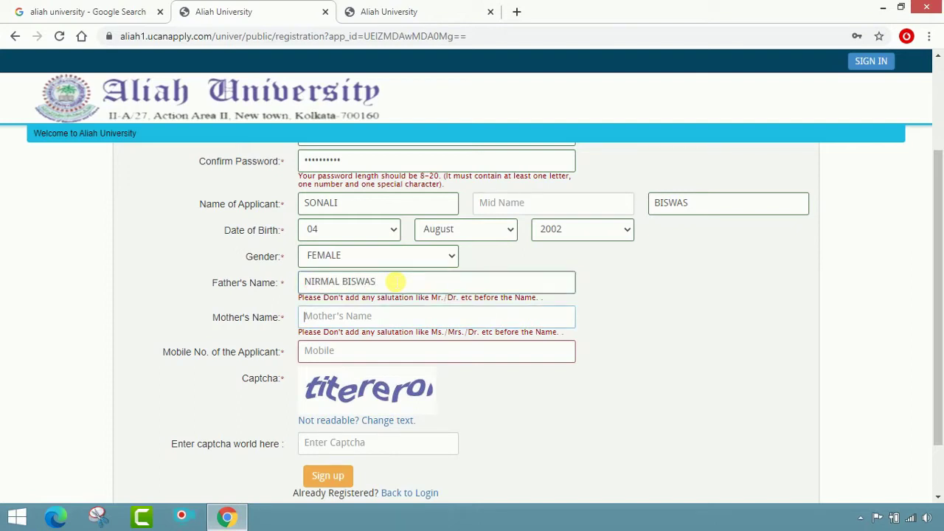
{"action": "left_click", "coordinate": [395, 354]}
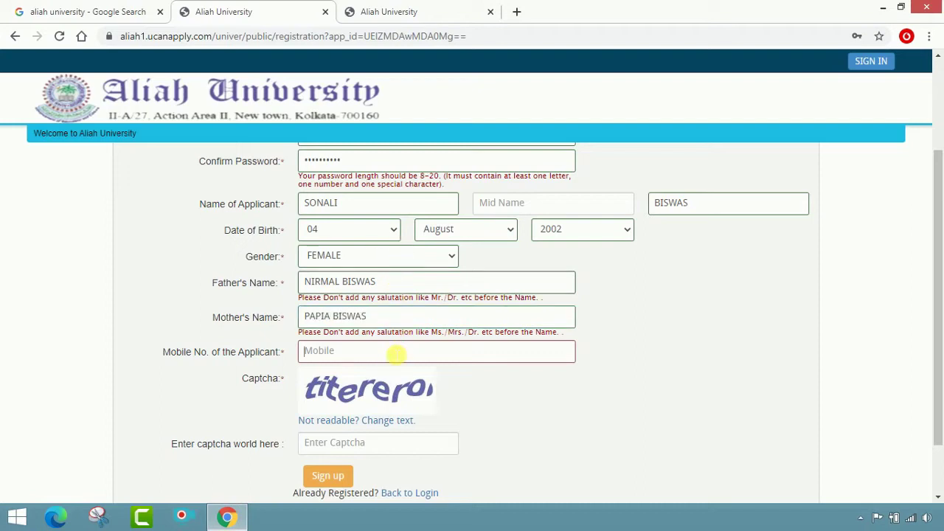
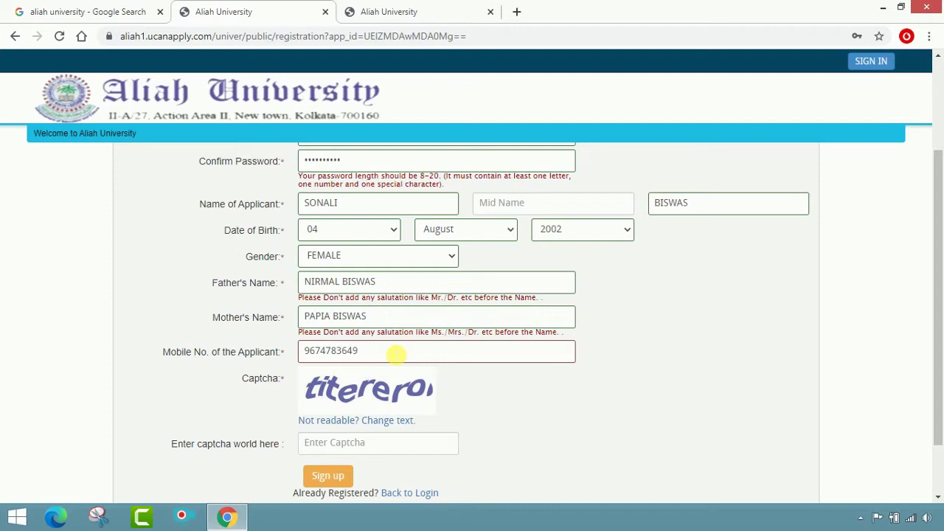
{"action": "scroll", "coordinate": [397, 355], "scroll_direction": "down", "scroll_amount": 1}
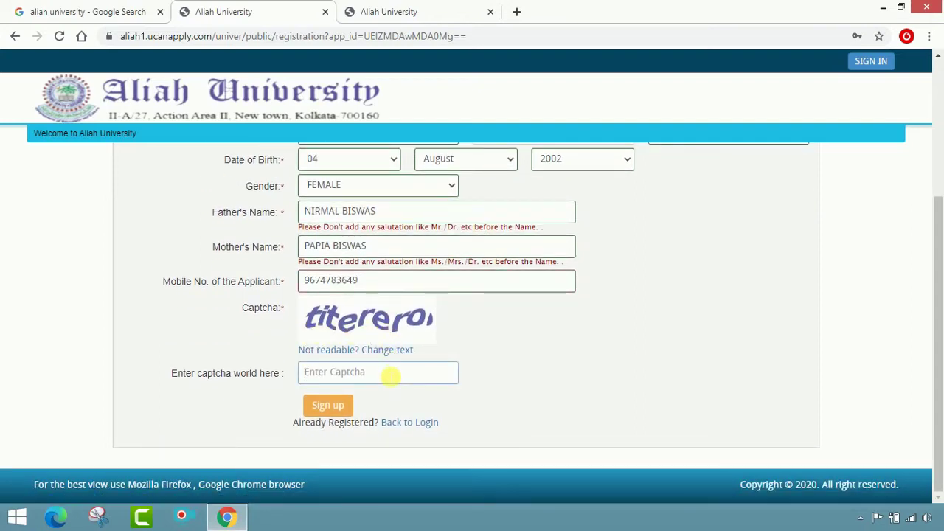
{"action": "type", "text": "tit"}
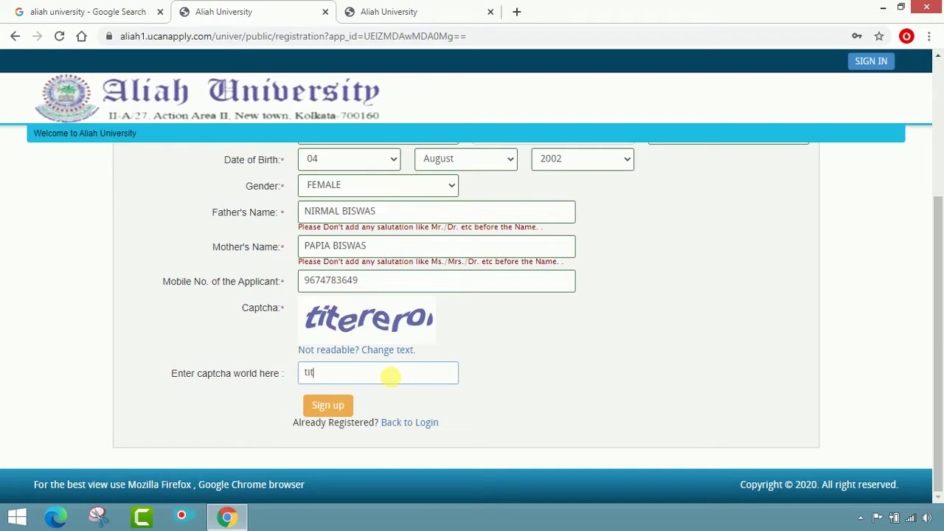
{"action": "type", "text": "erero"}
Step: Submit and confirm the registration details, declining Chrome's offer to save the password
{"action": "left_click", "coordinate": [345, 405]}
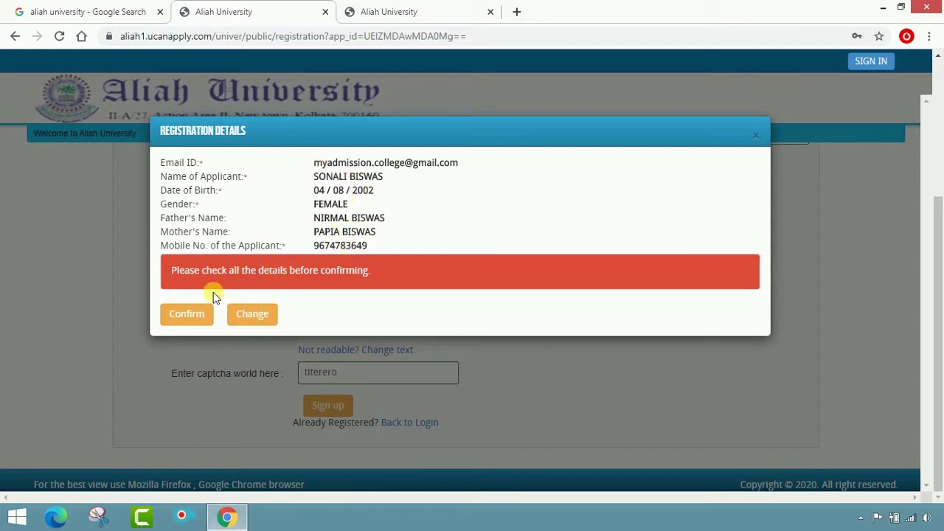
{"action": "left_click", "coordinate": [195, 316]}
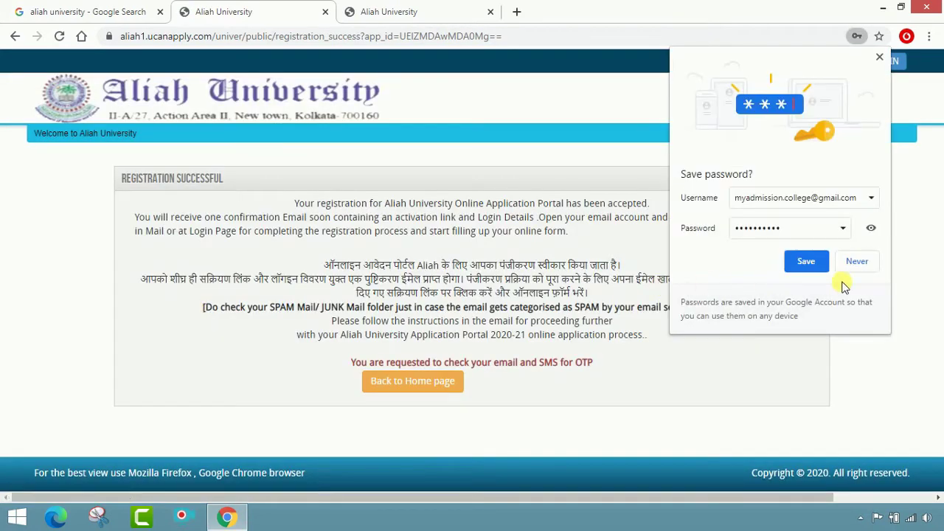
{"action": "left_click", "coordinate": [862, 264]}
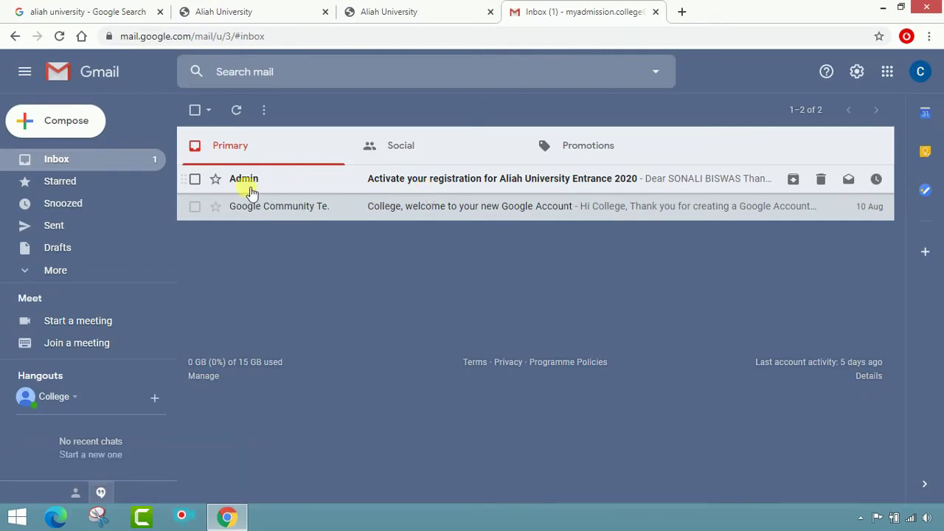
Step: Open the Admin activation email, copy its activation code, and follow its verify link
{"action": "left_click", "coordinate": [391, 178]}
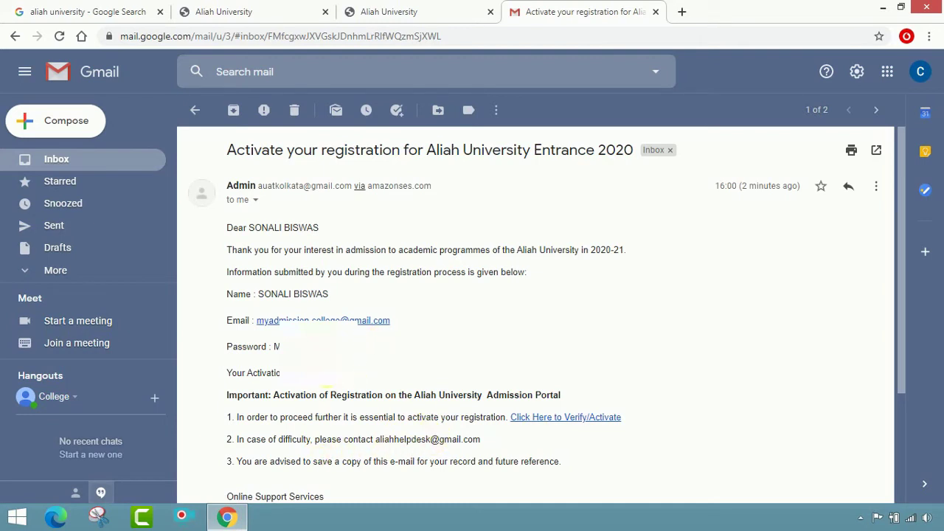
{"action": "right_click", "coordinate": [301, 372]}
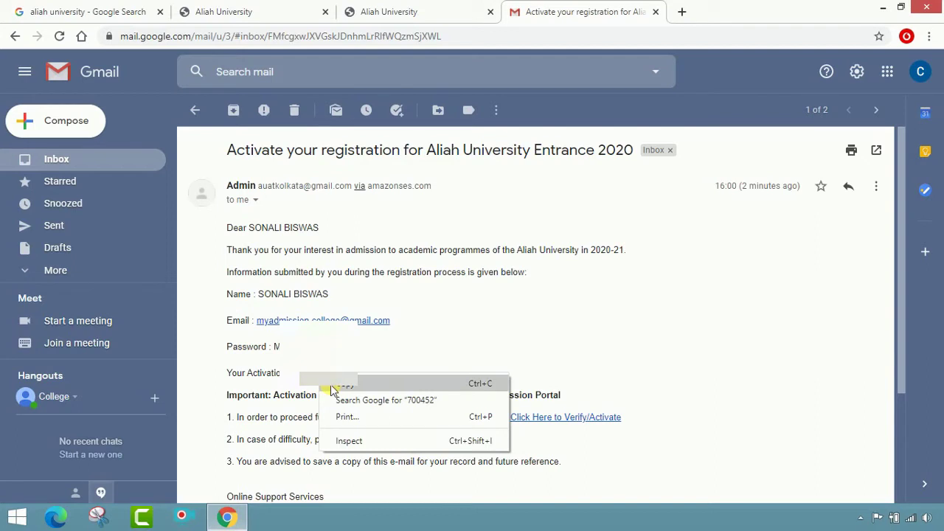
{"action": "left_click", "coordinate": [330, 387]}
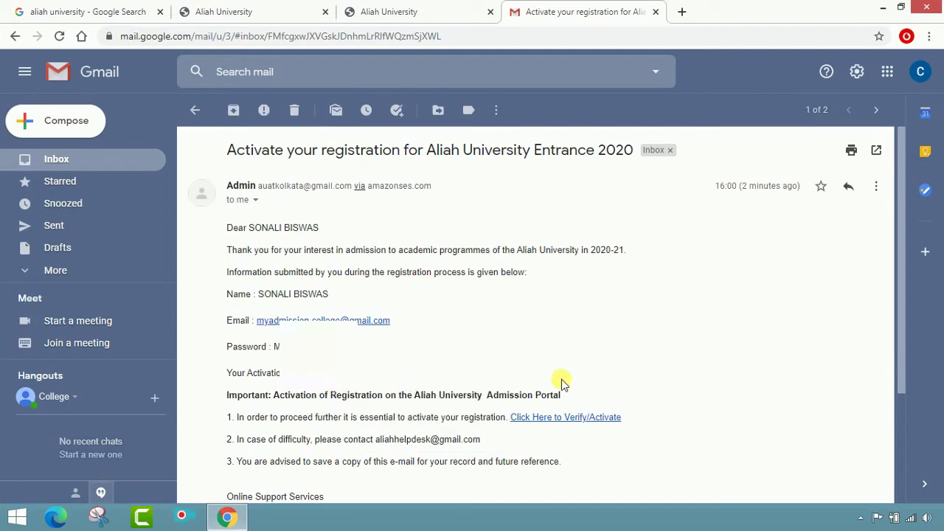
{"action": "left_click", "coordinate": [580, 419]}
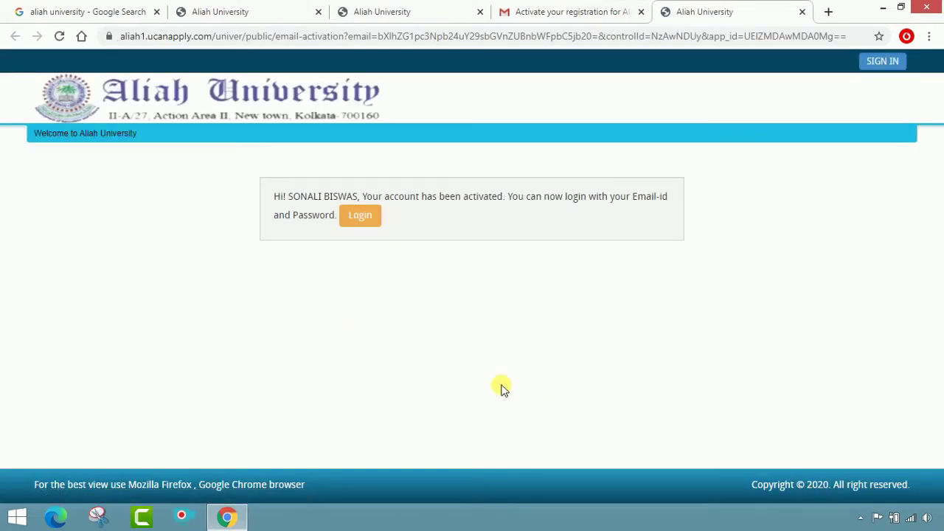
Step: Sign in to the applicant portal with the registered email address and account password
{"action": "left_click", "coordinate": [375, 219]}
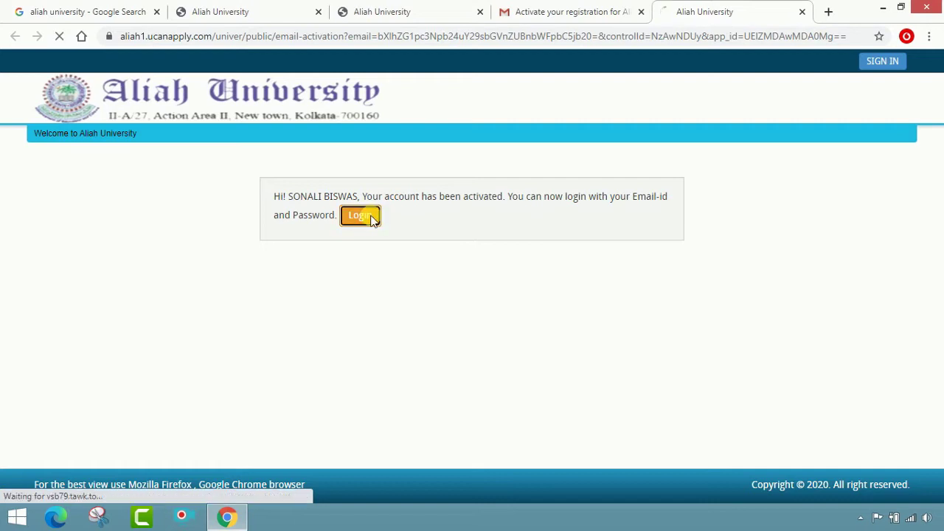
{"action": "scroll", "coordinate": [442, 236], "scroll_direction": "down", "scroll_amount": 2}
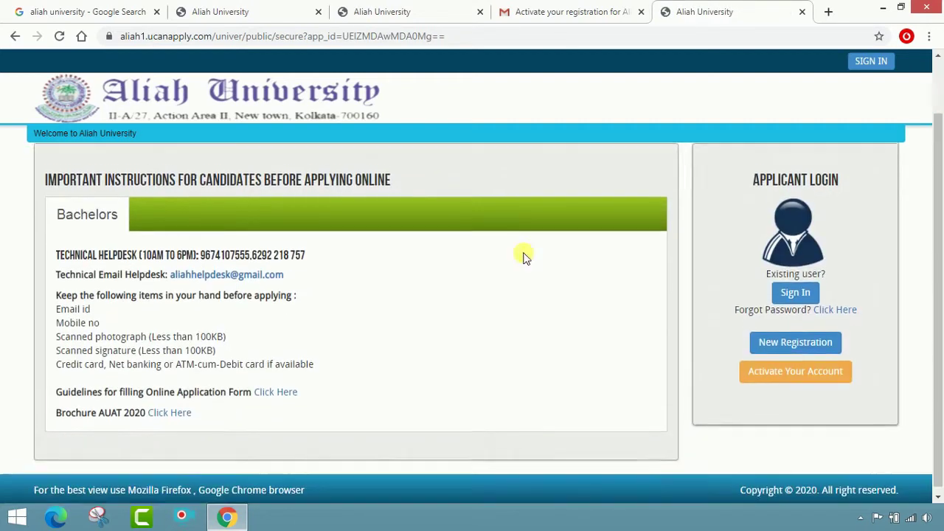
{"action": "left_click", "coordinate": [797, 289]}
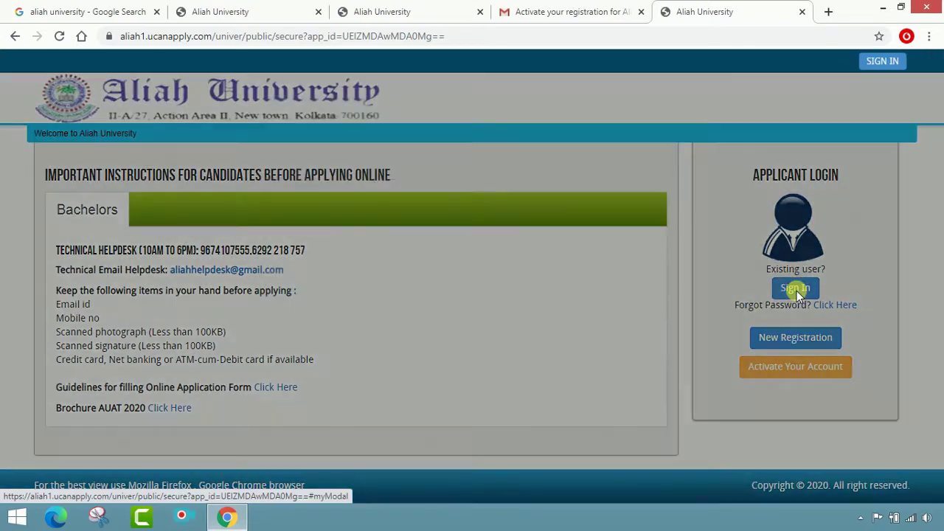
{"action": "left_click", "coordinate": [368, 195]}
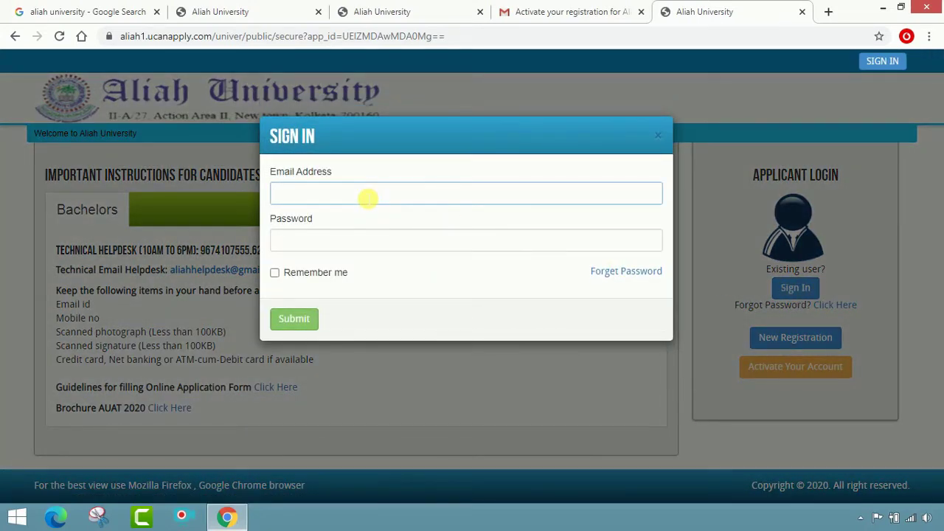
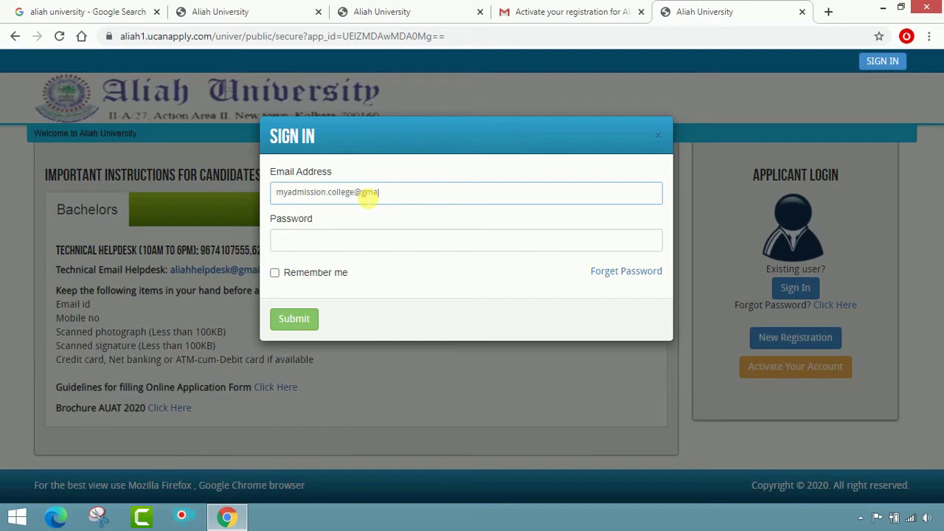
{"action": "left_click", "coordinate": [355, 241]}
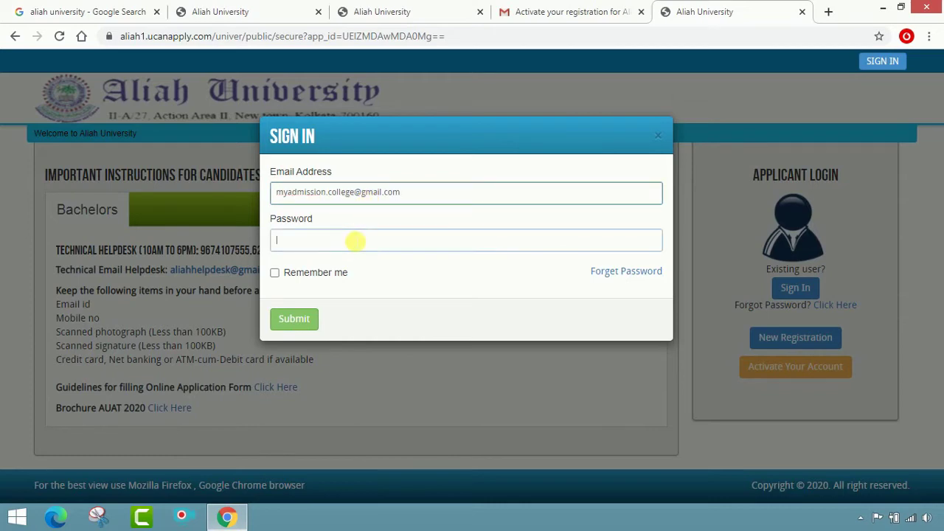
{"action": "type", "text": "*"}
{"action": "left_click", "coordinate": [294, 320]}
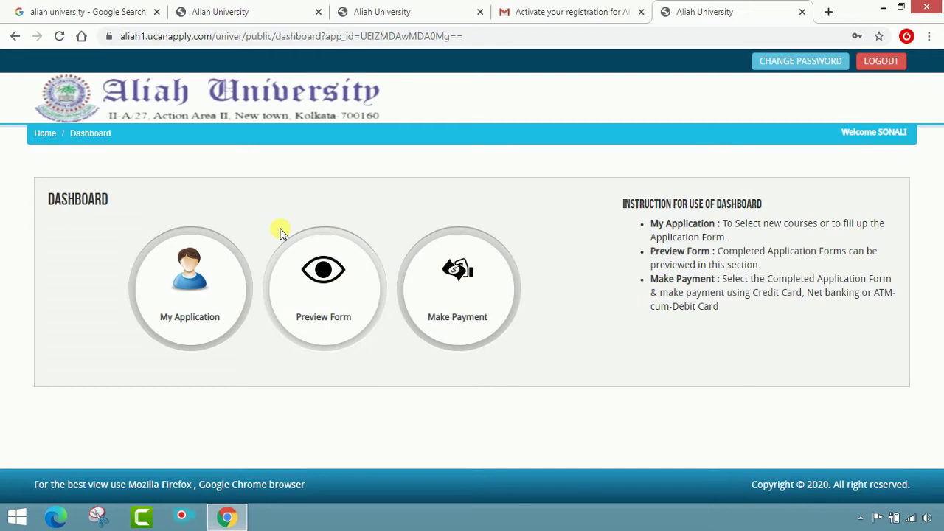
Step: On My Application, select Bachelors and 3-year B.A. Honours in English, then proceed
{"action": "left_click", "coordinate": [187, 304]}
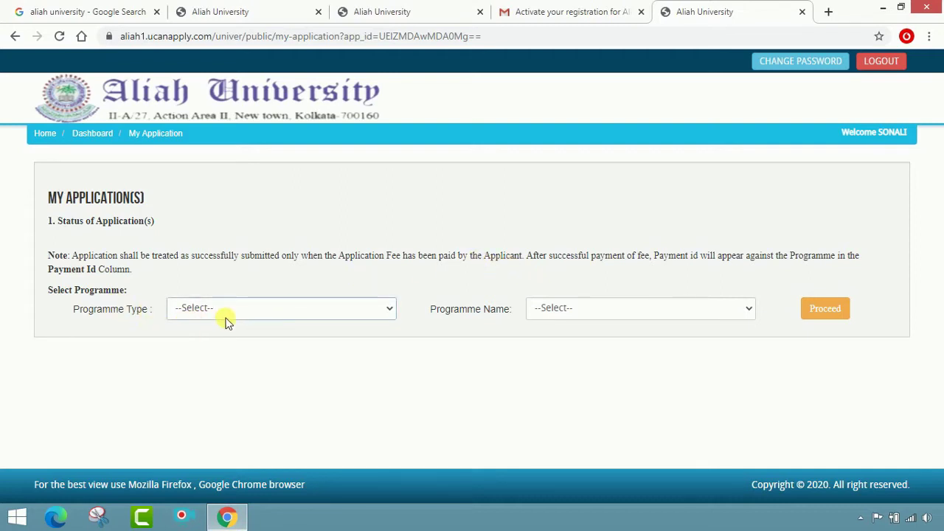
{"action": "left_click", "coordinate": [373, 310]}
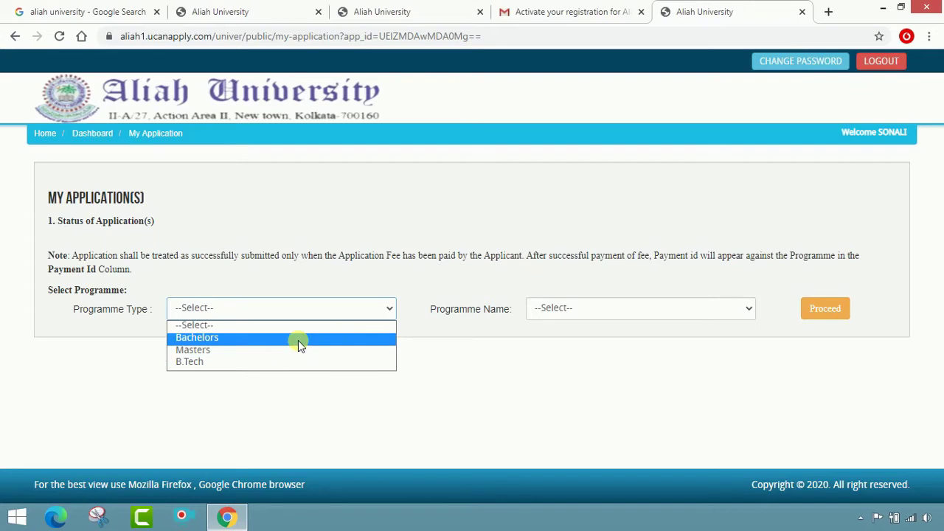
{"action": "left_click", "coordinate": [298, 340]}
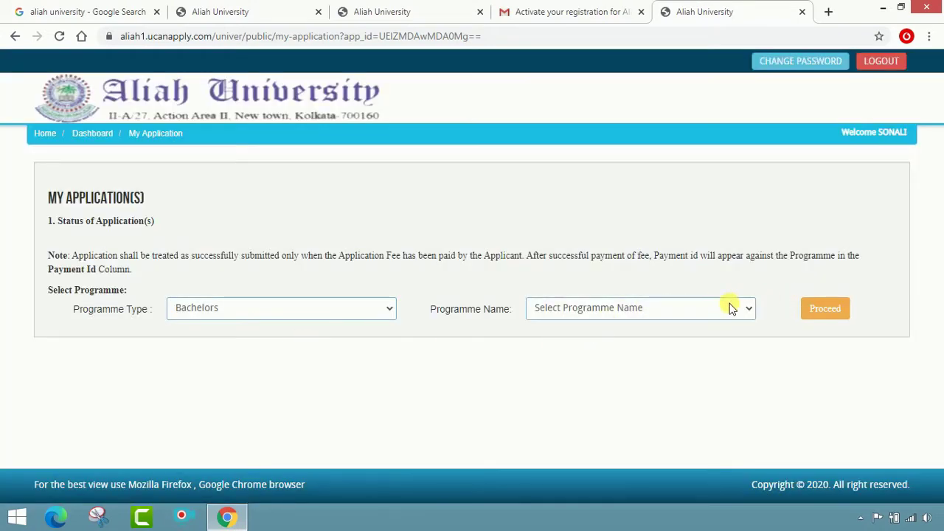
{"action": "left_click", "coordinate": [728, 309]}
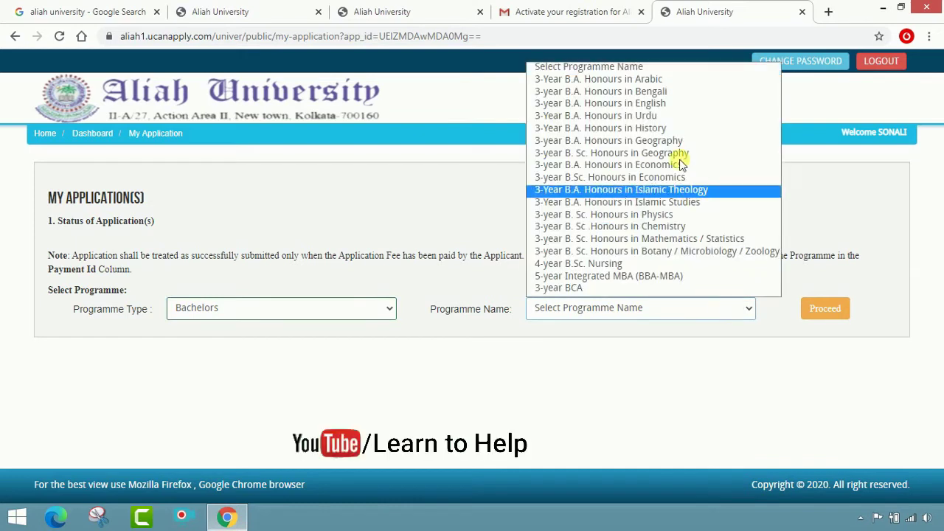
{"action": "left_click", "coordinate": [668, 104]}
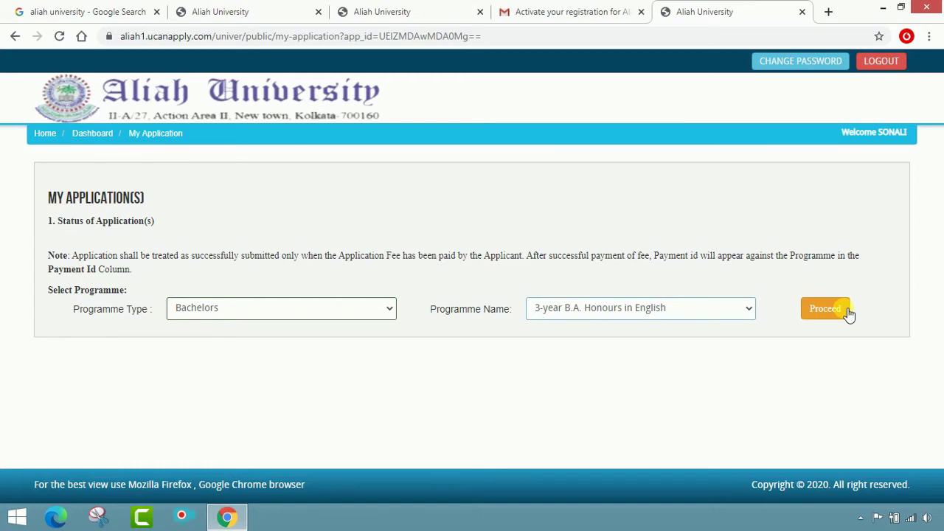
{"action": "left_click", "coordinate": [845, 310]}
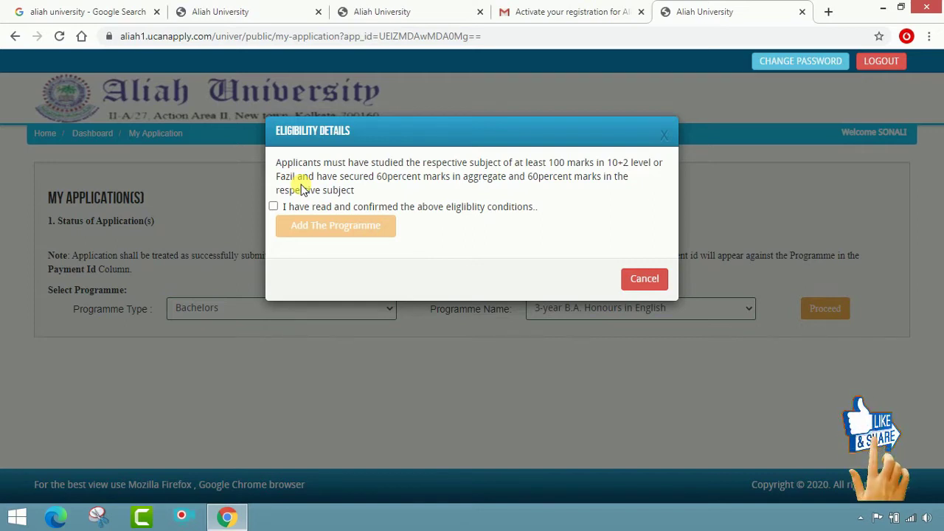
Step: Confirm the eligibility conditions and add 3-year B.A. Honours in English to the application
{"action": "left_click", "coordinate": [274, 206]}
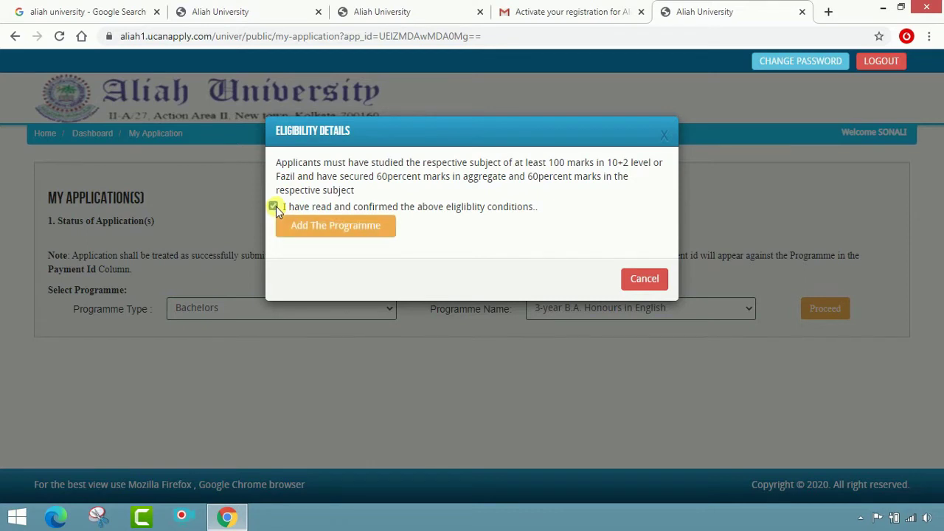
{"action": "left_click", "coordinate": [331, 235]}
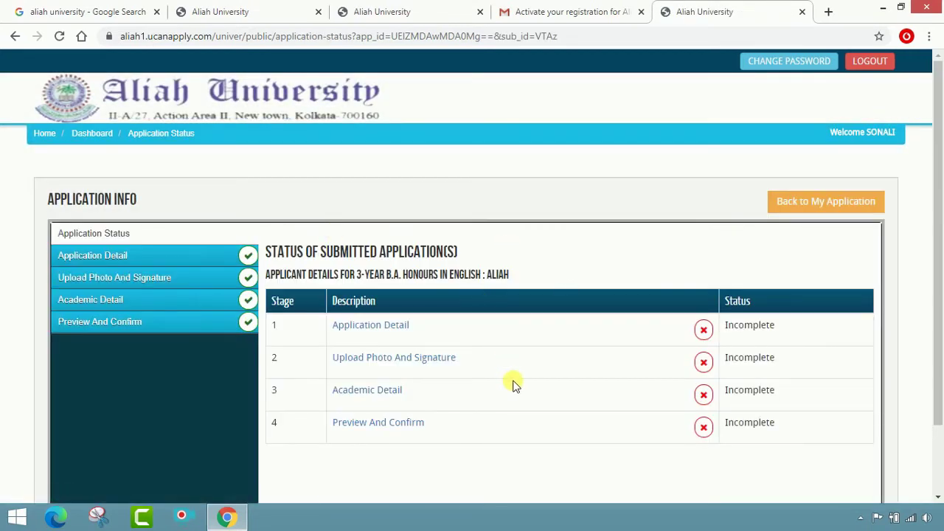
{"action": "scroll", "coordinate": [514, 383], "scroll_direction": "down", "scroll_amount": 1}
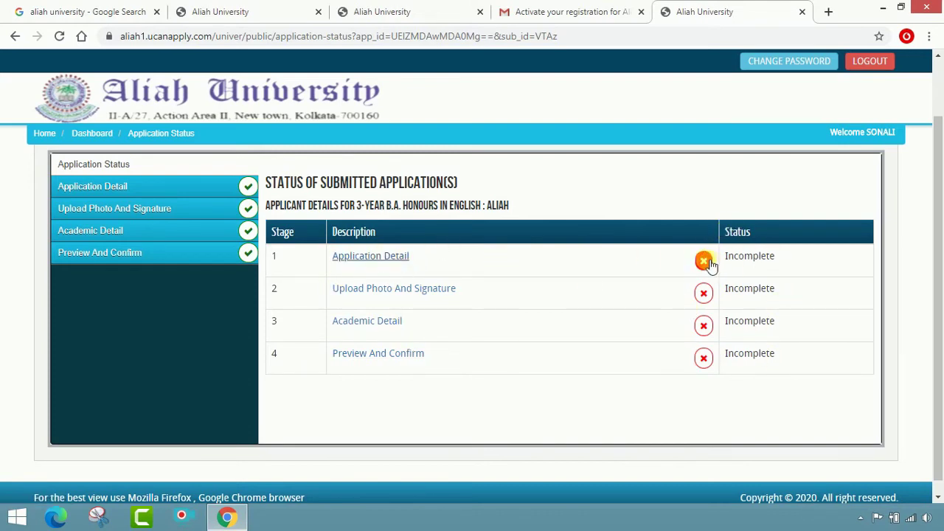
Step: In the Application Detail form, set Category to GENERAL and Physically Challenged to No
{"action": "left_click", "coordinate": [159, 186]}
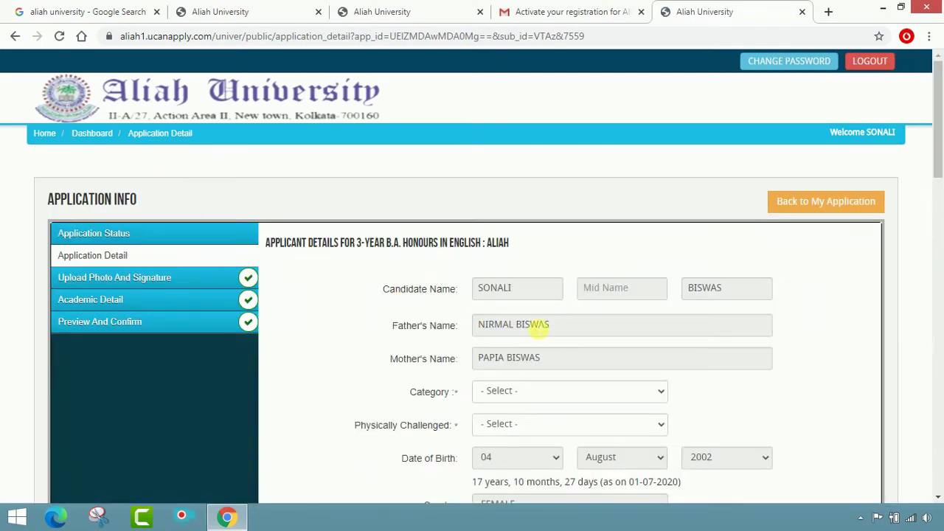
{"action": "scroll", "coordinate": [546, 324], "scroll_direction": "down", "scroll_amount": 1}
{"action": "scroll", "coordinate": [555, 329], "scroll_direction": "down", "scroll_amount": 1}
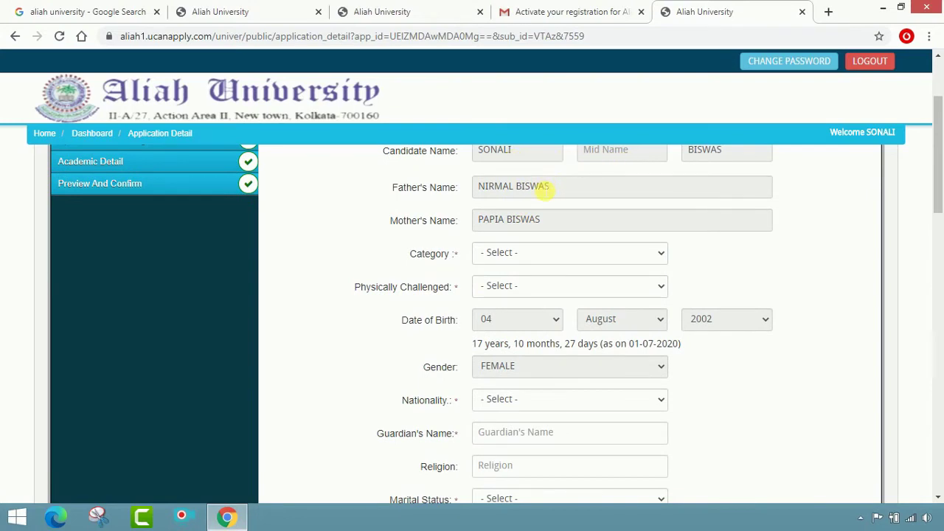
{"action": "left_click", "coordinate": [557, 253]}
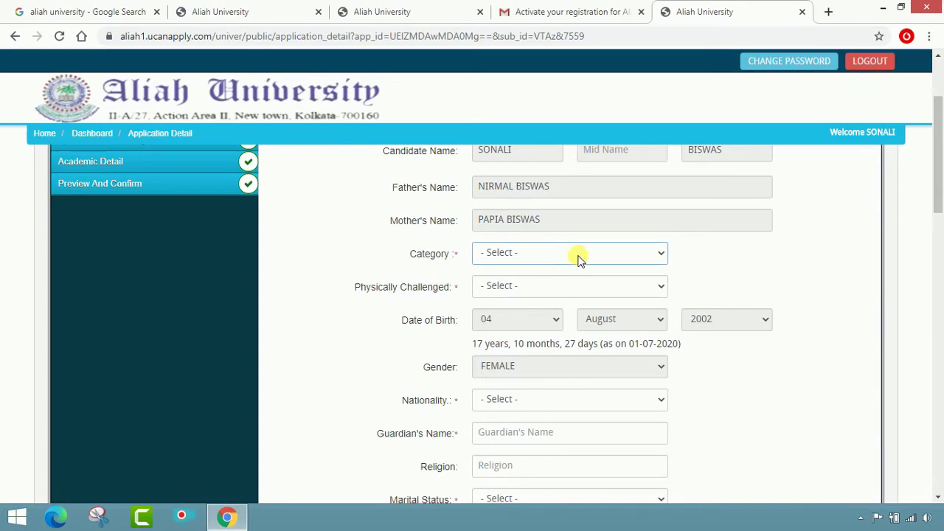
{"action": "left_click", "coordinate": [580, 259]}
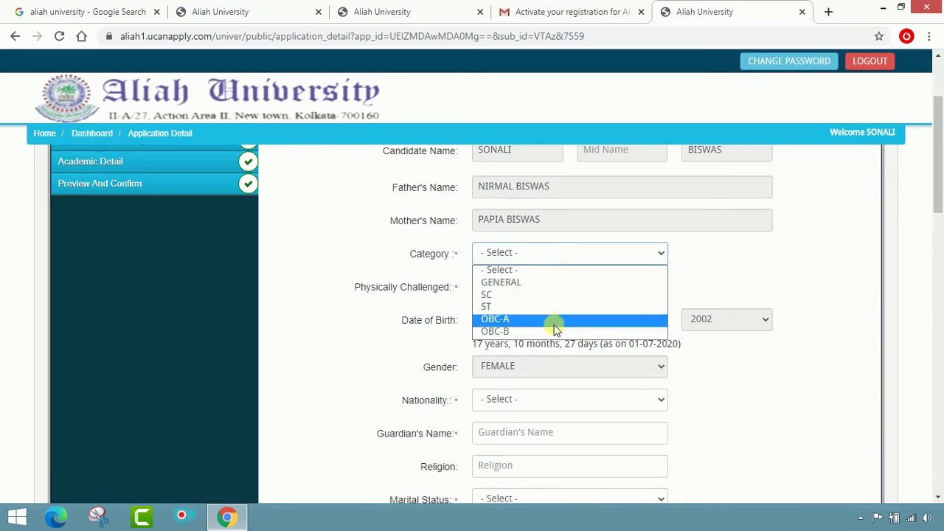
{"action": "left_click", "coordinate": [559, 283]}
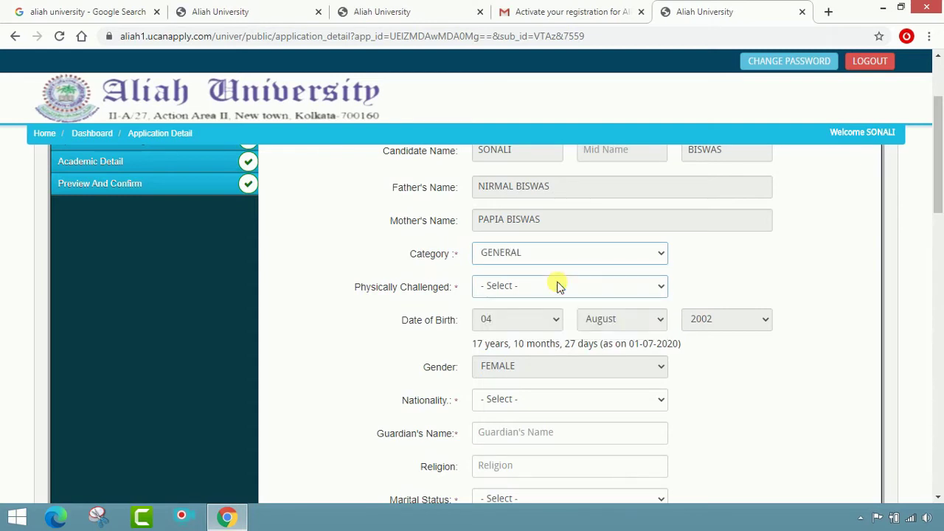
{"action": "left_click", "coordinate": [635, 293]}
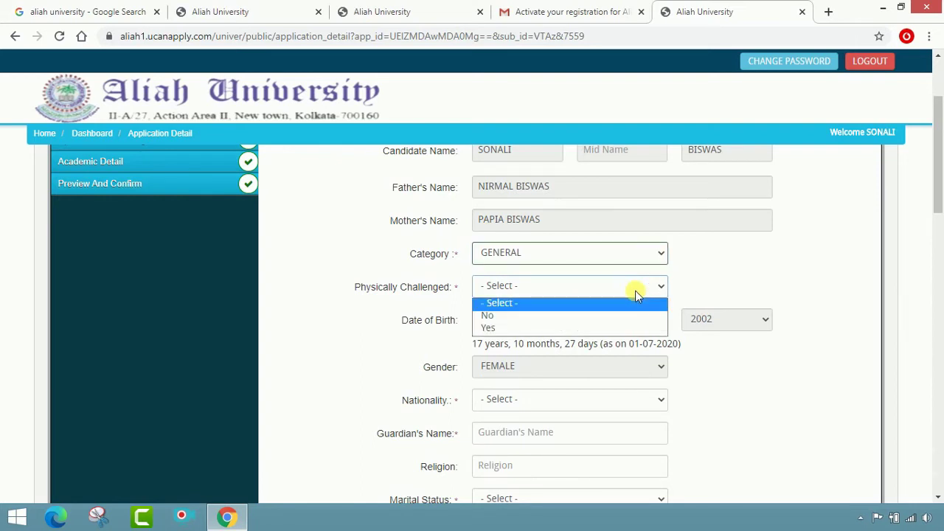
{"action": "left_click", "coordinate": [607, 317]}
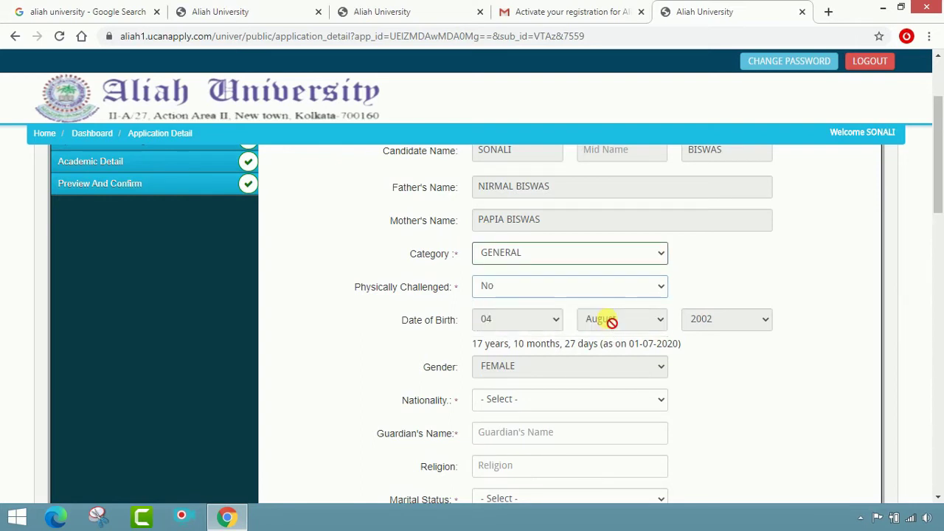
{"action": "scroll", "coordinate": [611, 322], "scroll_direction": "down", "scroll_amount": 1}
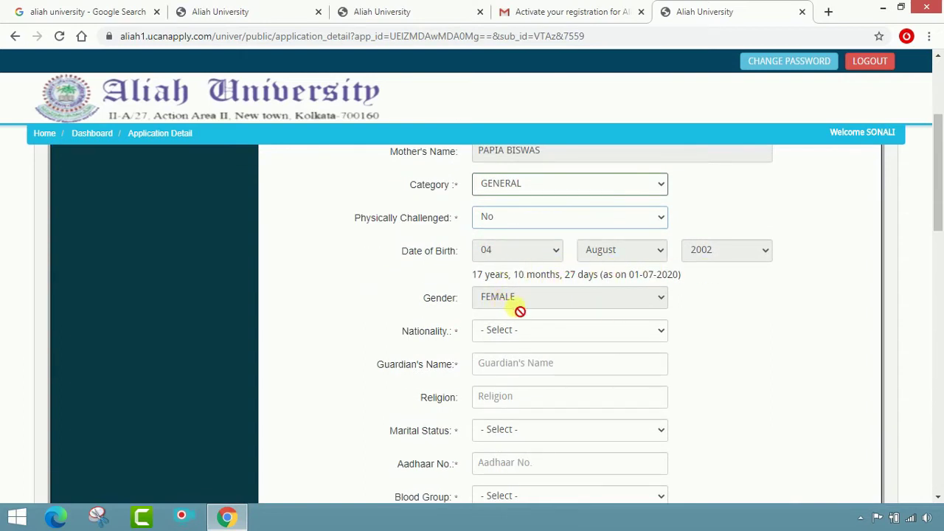
{"action": "scroll", "coordinate": [723, 314], "scroll_direction": "down", "scroll_amount": 1}
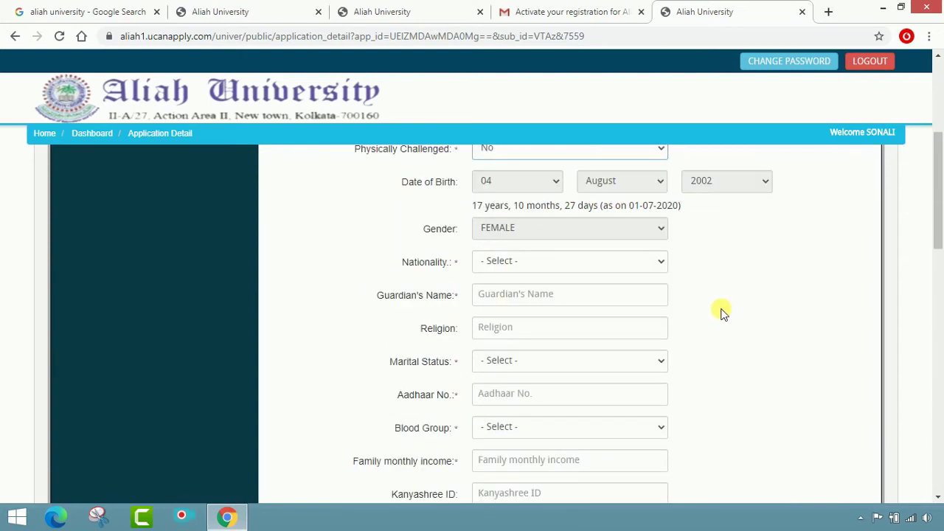
Step: Set nationality Indian, enter the guardian's name, religion HINDUISM, and marital status No
{"action": "left_click", "coordinate": [544, 269]}
{"action": "left_click", "coordinate": [531, 293]}
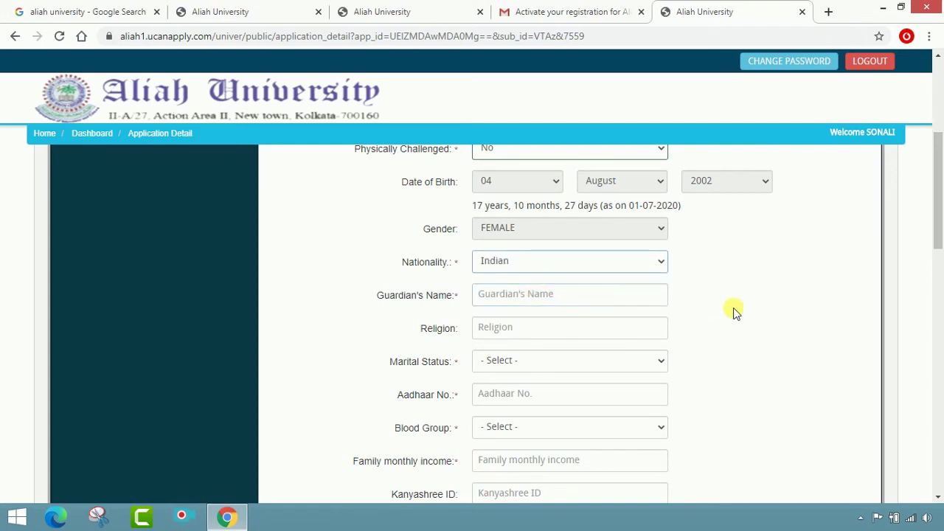
{"action": "scroll", "coordinate": [733, 309], "scroll_direction": "down", "scroll_amount": 1}
{"action": "left_click", "coordinate": [603, 232]}
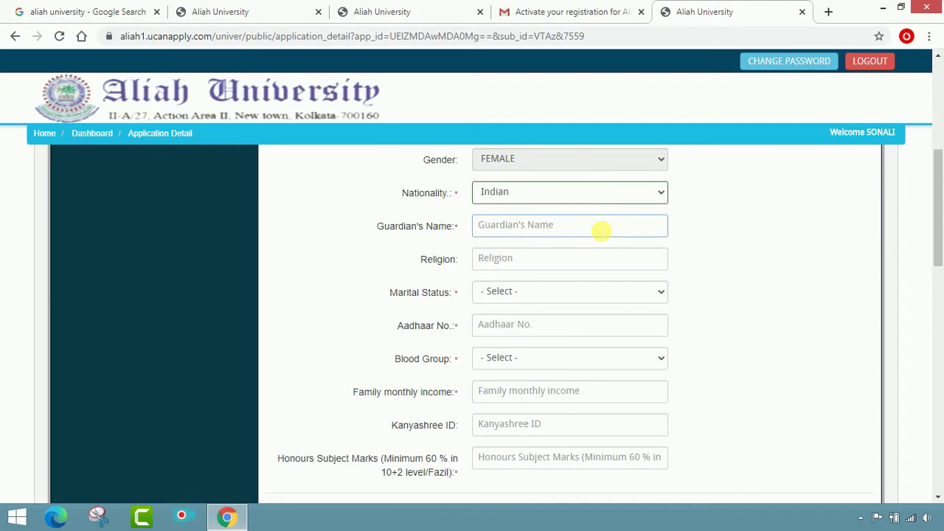
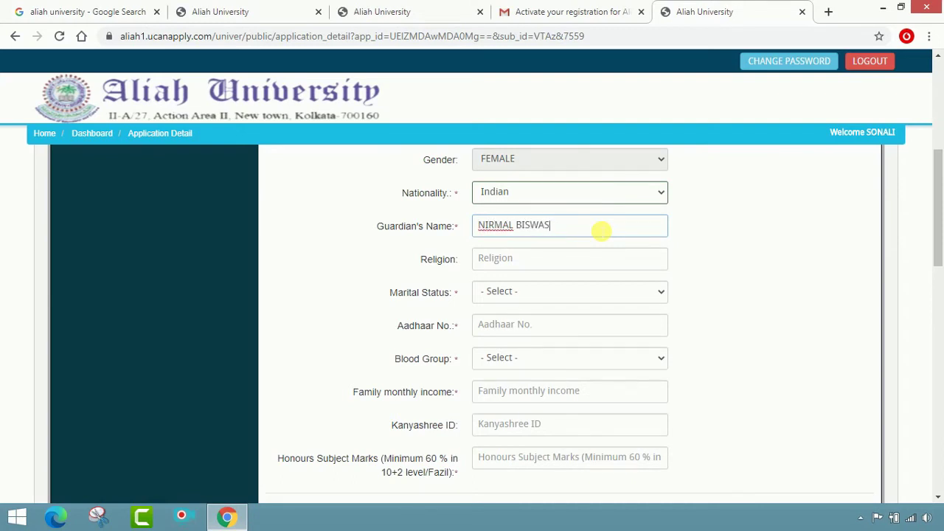
{"action": "left_click", "coordinate": [597, 263]}
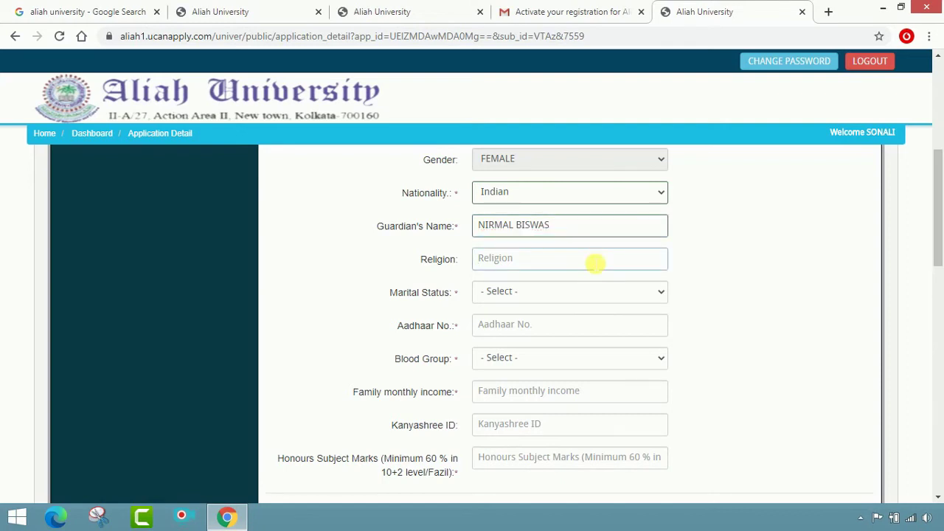
{"action": "type", "text": "HINDUISM"}
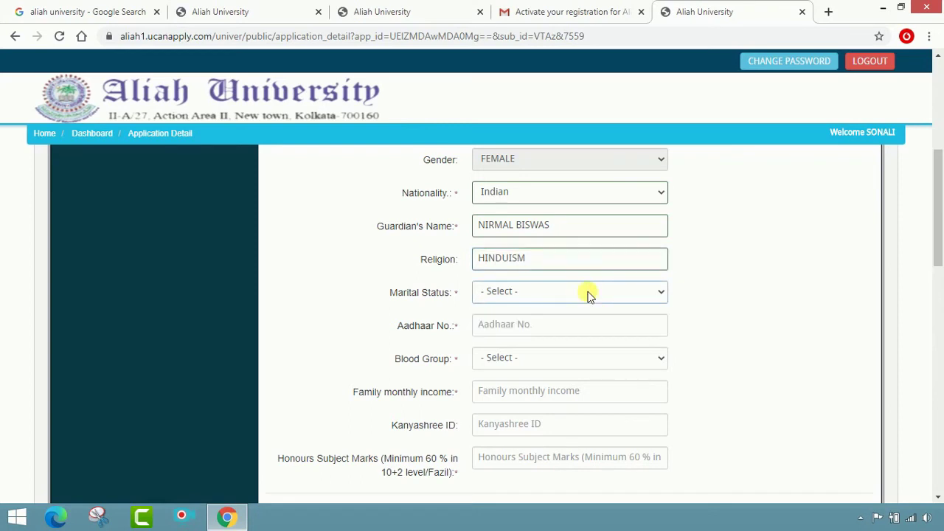
{"action": "left_click", "coordinate": [588, 292]}
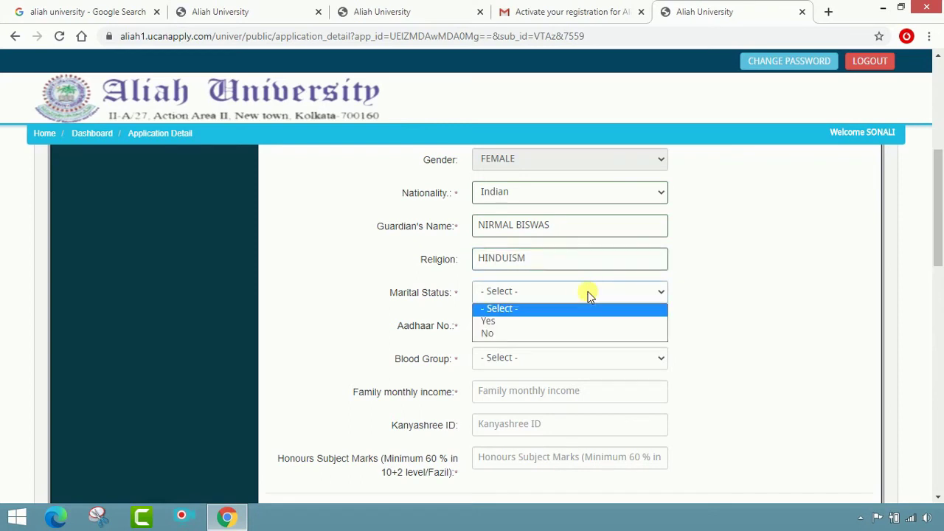
{"action": "left_click", "coordinate": [582, 334]}
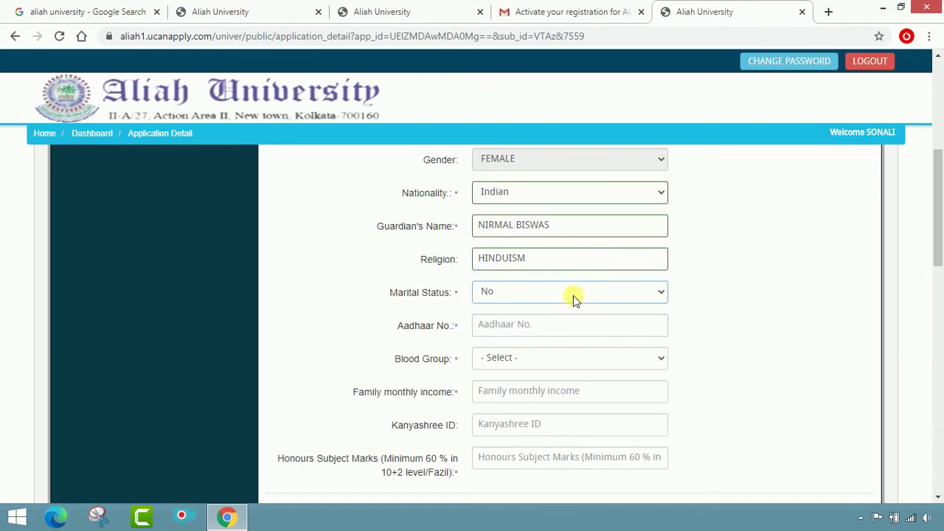
Step: Enter the Aadhaar number, blood group B+, income 7000, Kanyashree ID and honours marks 94
{"action": "left_click", "coordinate": [568, 333]}
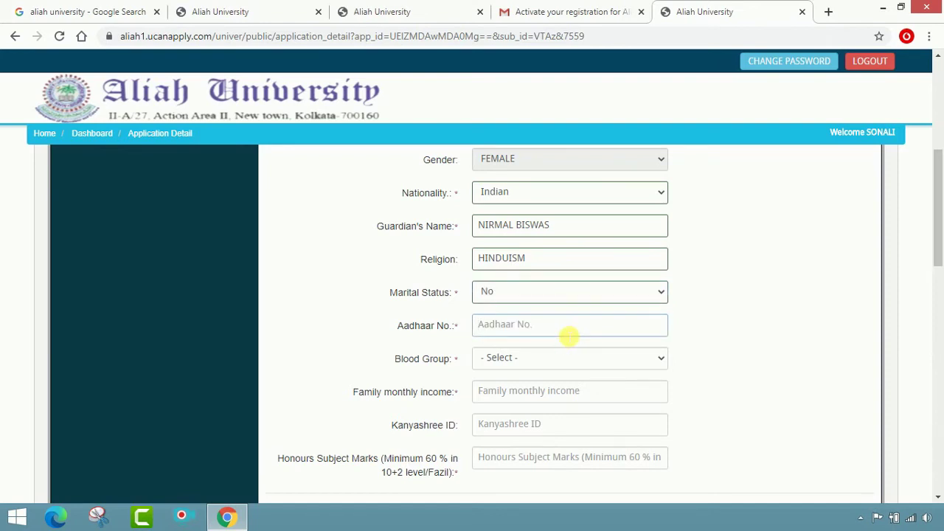
{"action": "scroll", "coordinate": [569, 334], "scroll_direction": "down", "scroll_amount": 2}
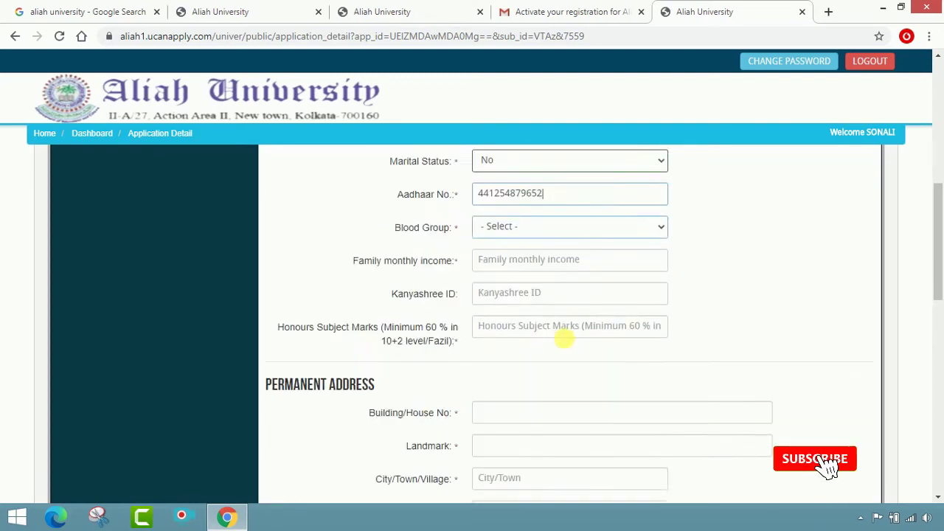
{"action": "left_click", "coordinate": [565, 220]}
{"action": "left_click", "coordinate": [552, 261]}
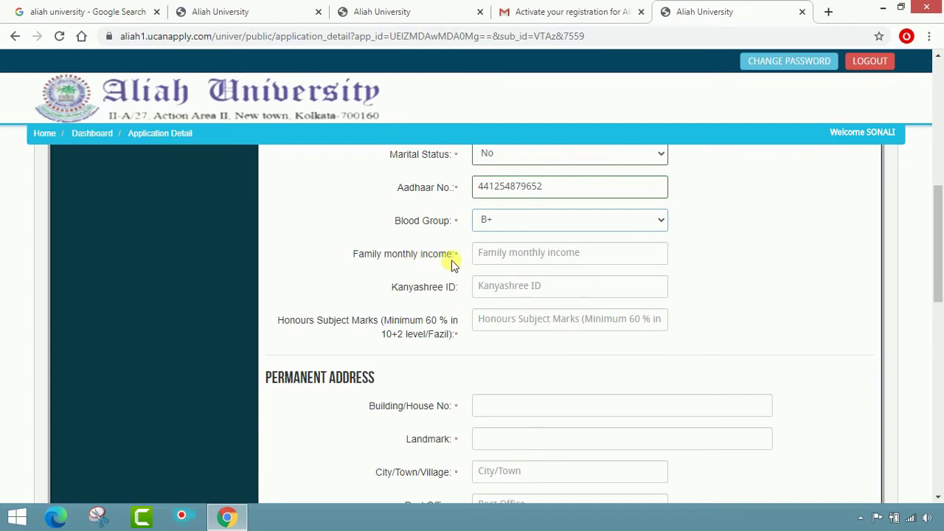
{"action": "left_click", "coordinate": [510, 263]}
{"action": "type", "text": "7"}
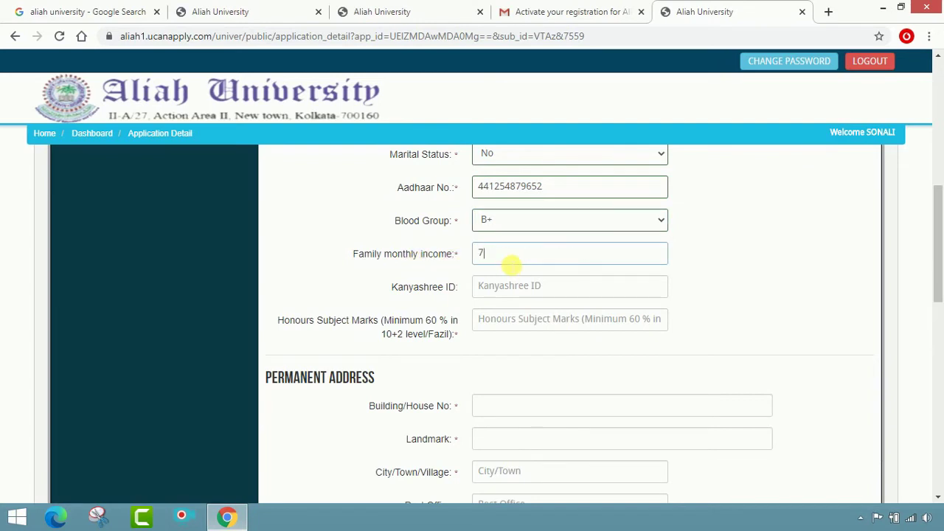
{"action": "type", "text": "000"}
{"action": "left_click", "coordinate": [527, 298]}
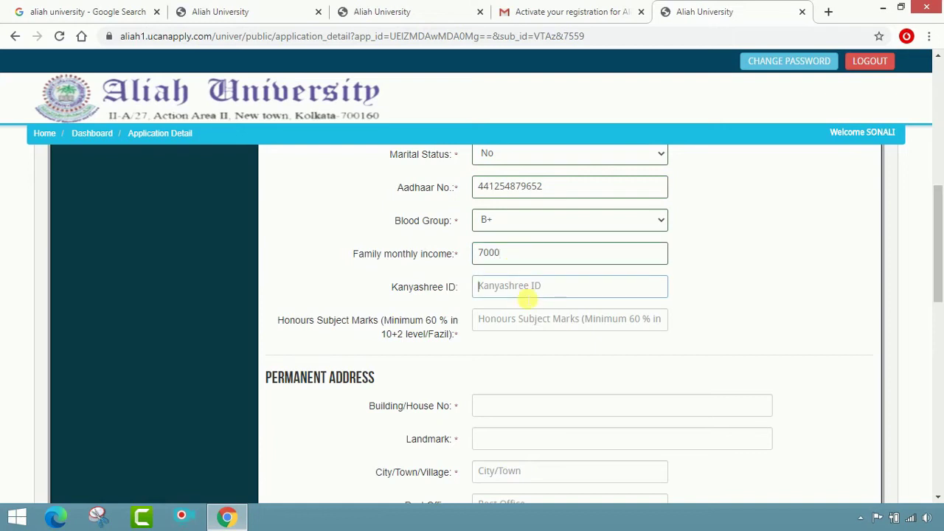
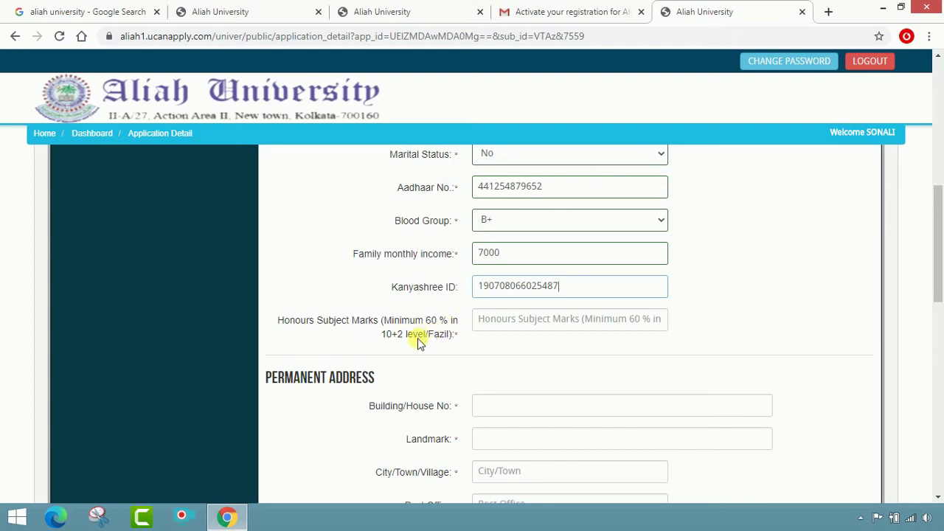
{"action": "left_click", "coordinate": [506, 329]}
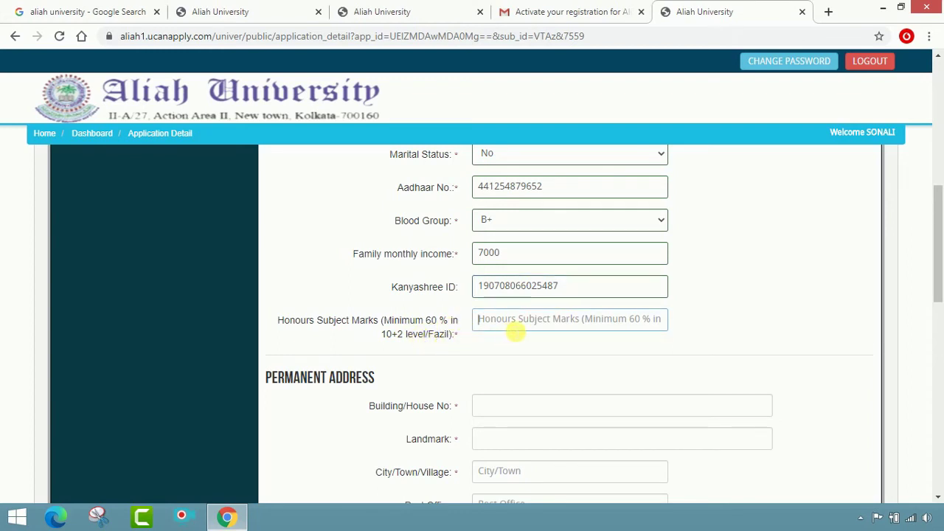
{"action": "type", "text": "94"}
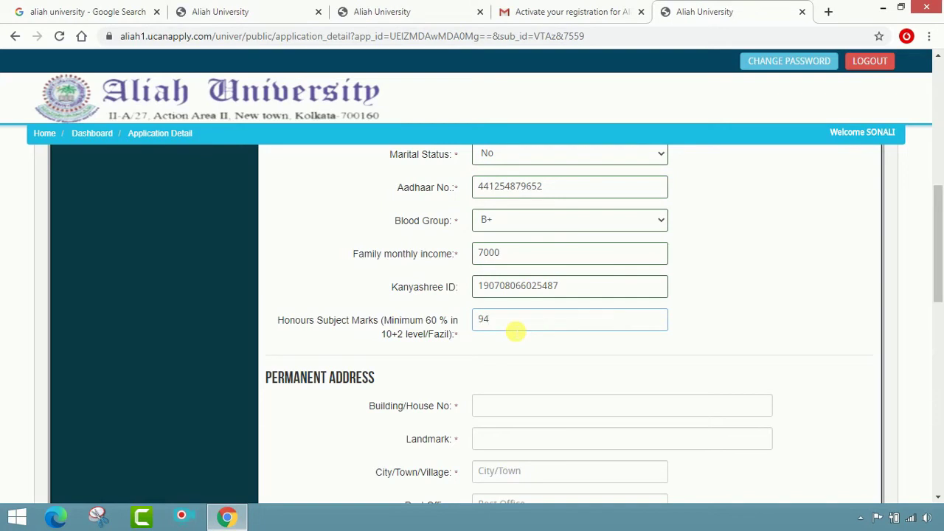
{"action": "scroll", "coordinate": [514, 332], "scroll_direction": "down", "scroll_amount": 2}
Step: Enter the permanent address's house address, landmark, town and post office
{"action": "left_click", "coordinate": [459, 234]}
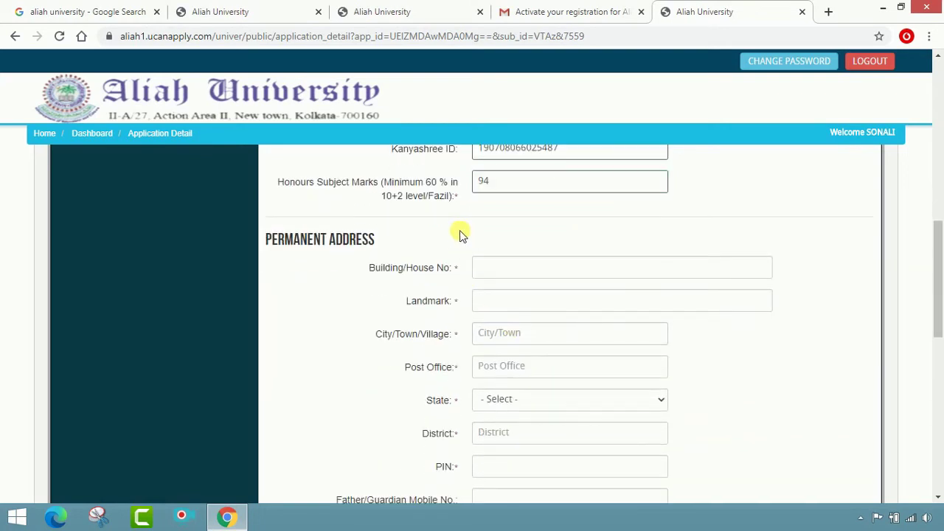
{"action": "left_click", "coordinate": [519, 270]}
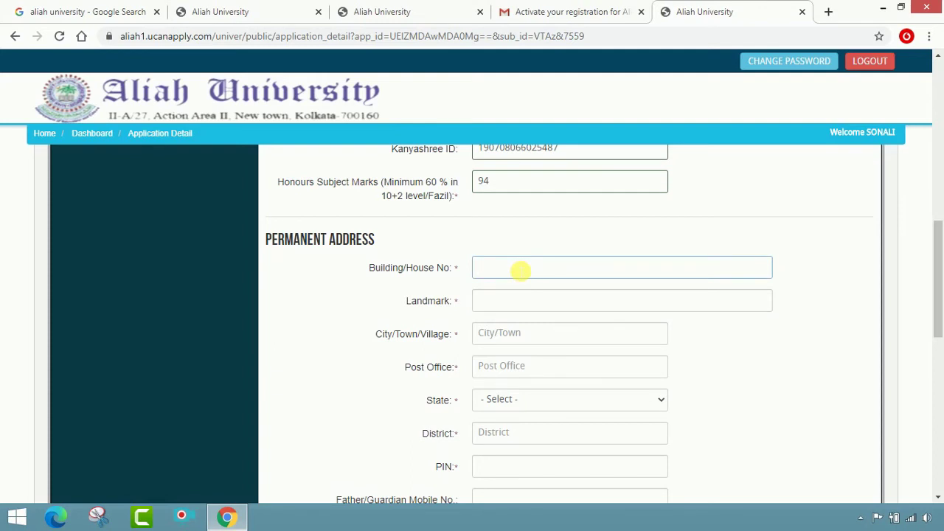
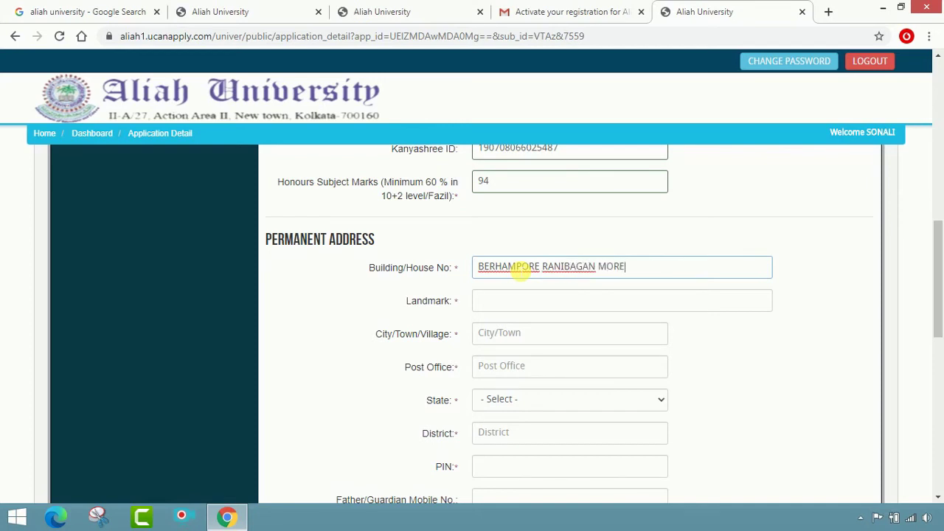
{"action": "left_click", "coordinate": [533, 301]}
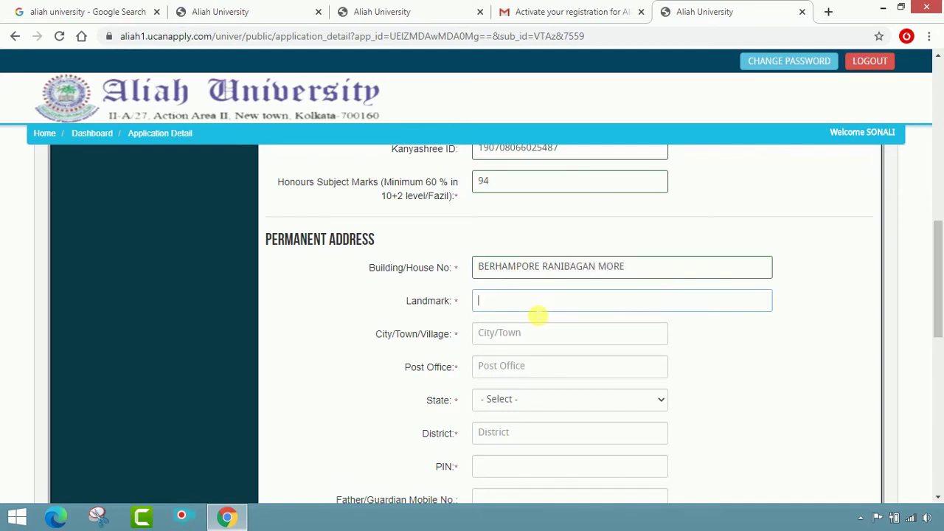
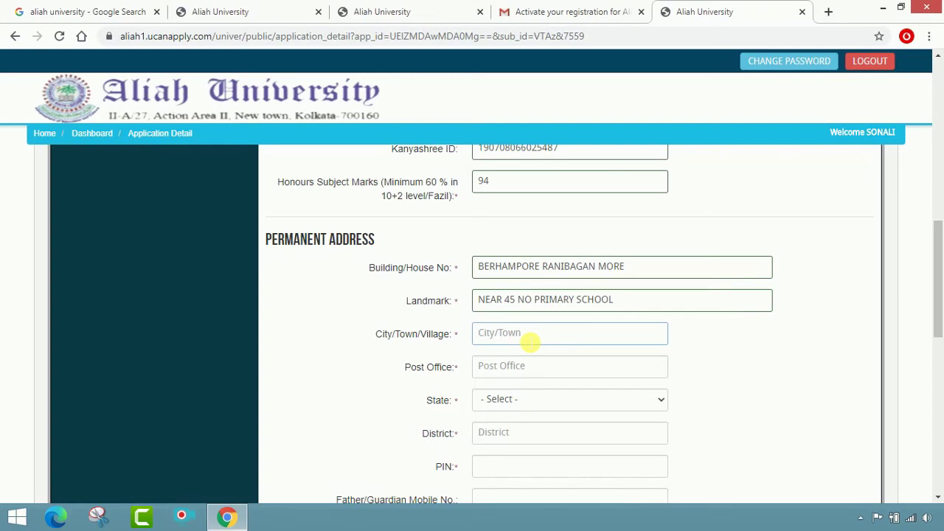
{"action": "left_click", "coordinate": [532, 369]}
{"action": "type", "text": "BE"}
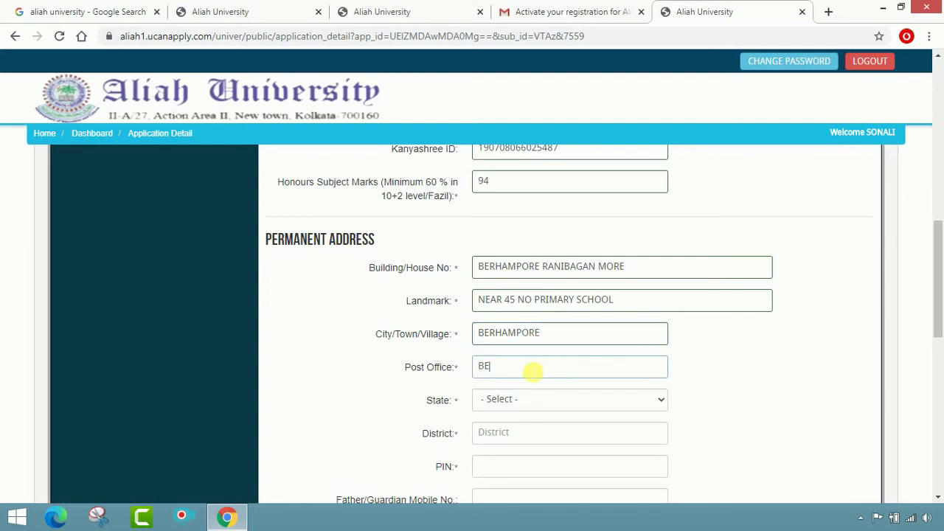
{"action": "type", "text": "RHAMPORE"}
Step: Set the permanent address state to West Bengal and fill in its district and PIN code
{"action": "left_click", "coordinate": [517, 396]}
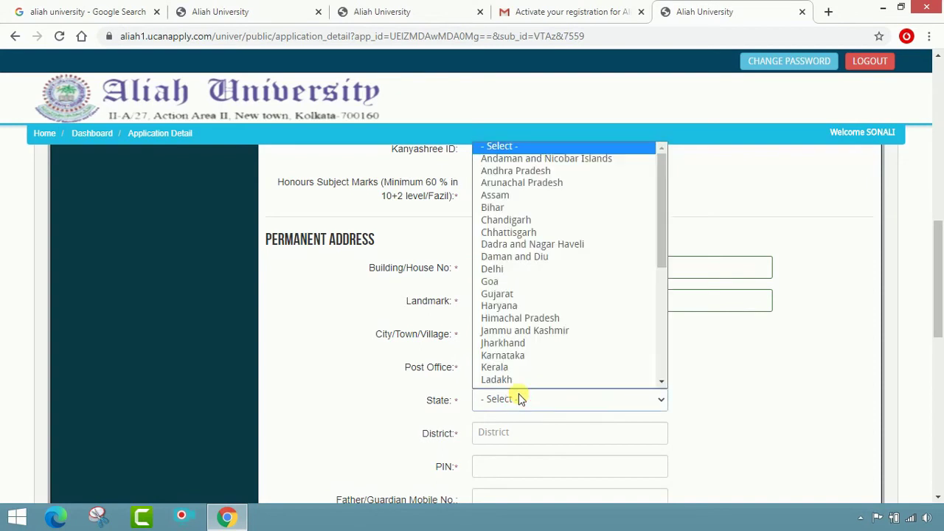
{"action": "scroll", "coordinate": [523, 365], "scroll_direction": "down", "scroll_amount": 5}
{"action": "left_click", "coordinate": [521, 379]}
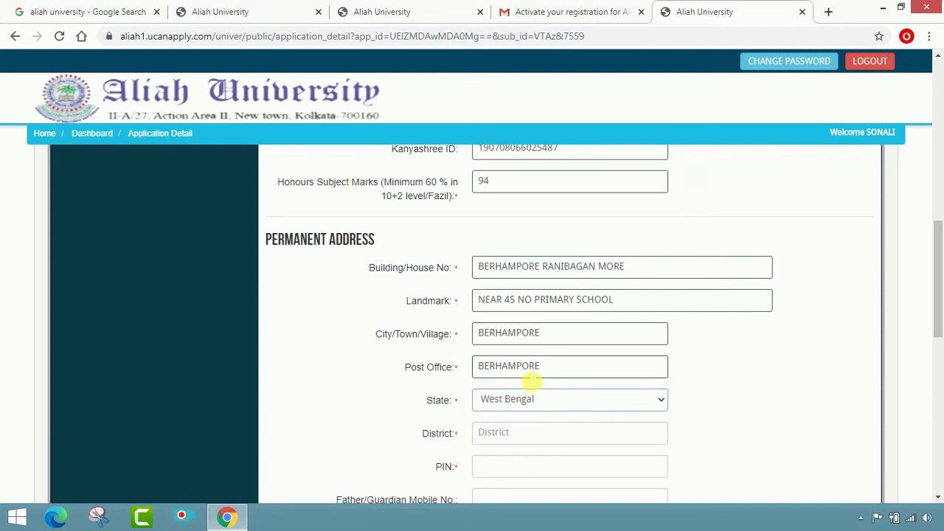
{"action": "scroll", "coordinate": [532, 375], "scroll_direction": "down", "scroll_amount": 3}
{"action": "scroll", "coordinate": [548, 313], "scroll_direction": "up", "scroll_amount": 1}
{"action": "scroll", "coordinate": [549, 313], "scroll_direction": "up", "scroll_amount": 1}
{"action": "left_click", "coordinate": [534, 300]}
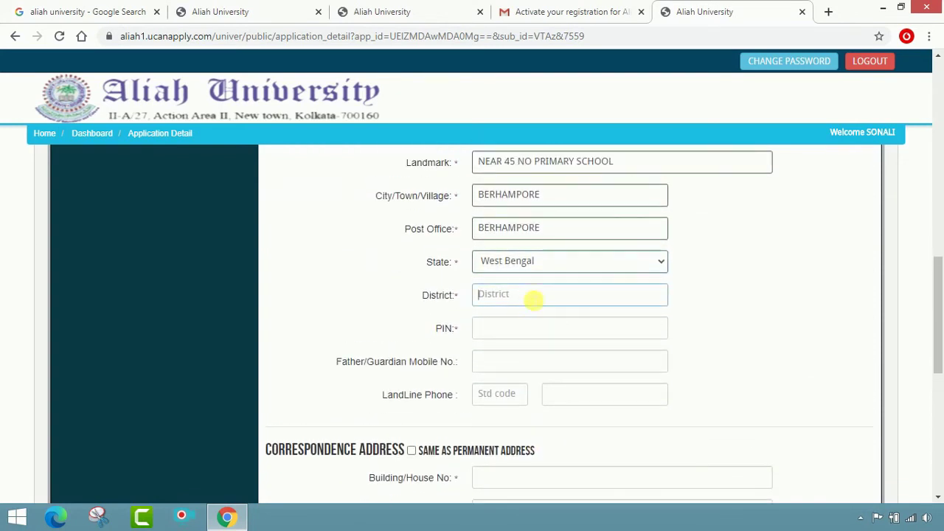
{"action": "type", "text": "MU"}
{"action": "type", "text": "RSHO"}
{"action": "type", "text": "DABAD"}
{"action": "left_click", "coordinate": [537, 329]}
{"action": "type", "text": "742101"}
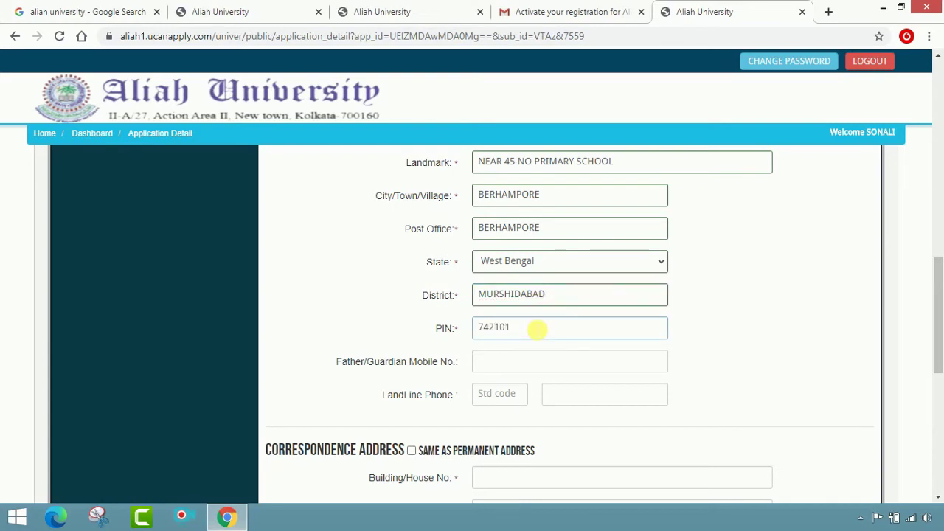
{"action": "scroll", "coordinate": [537, 329], "scroll_direction": "down", "scroll_amount": 2}
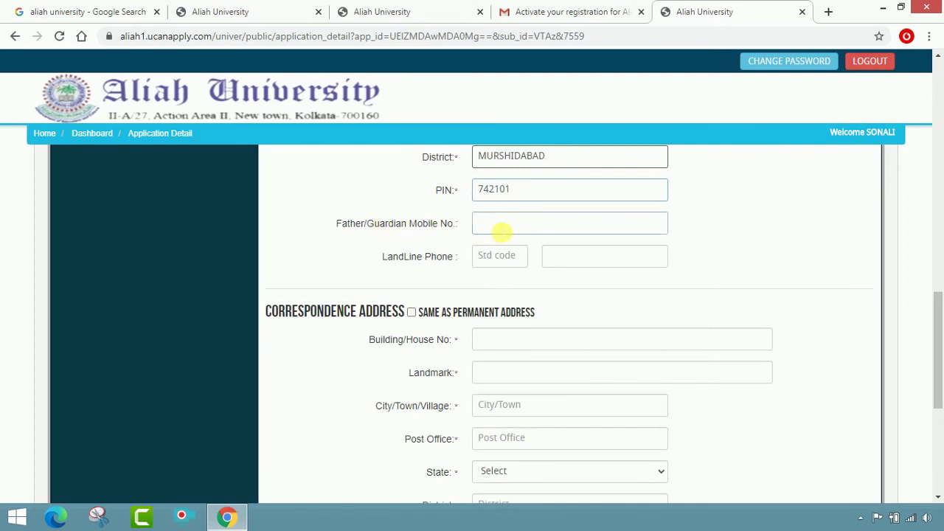
Step: Enter the guardian's mobile number, tick 'Same as permanent address', and leave landline fields blank
{"action": "left_click", "coordinate": [503, 233]}
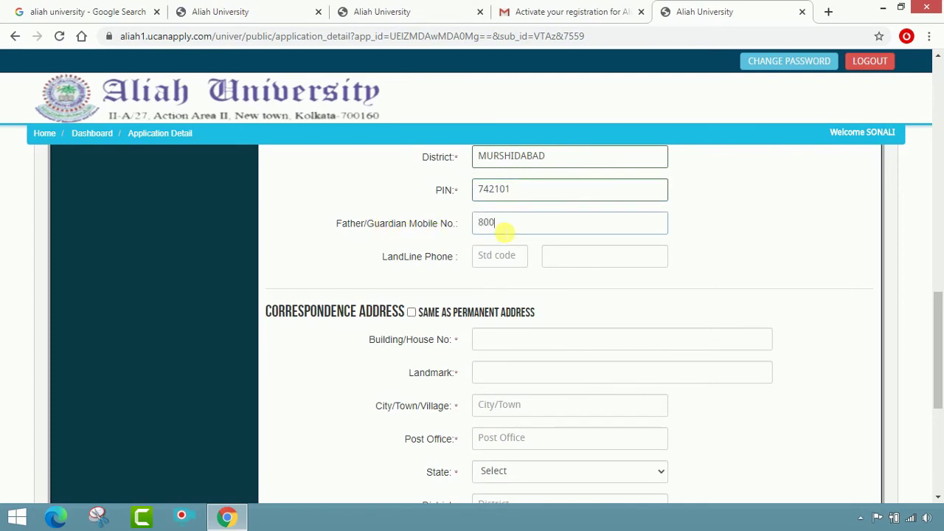
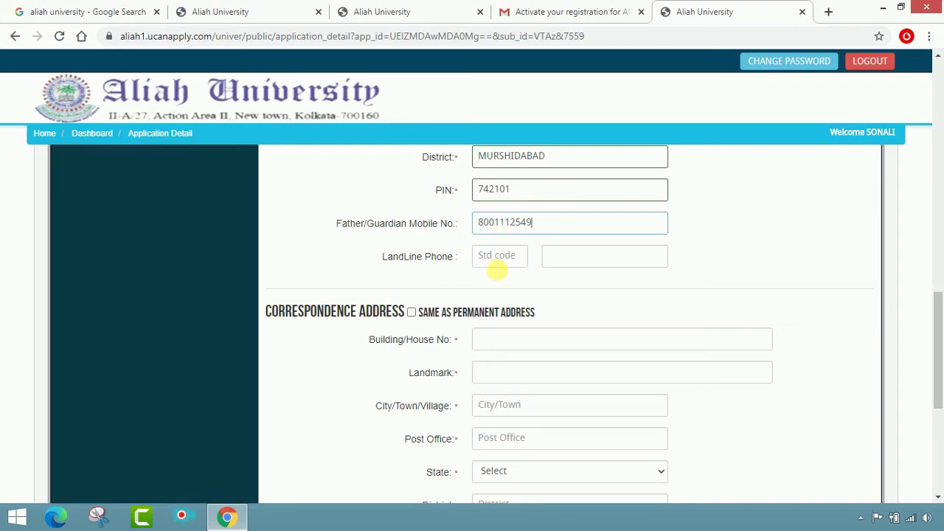
{"action": "left_click", "coordinate": [499, 267]}
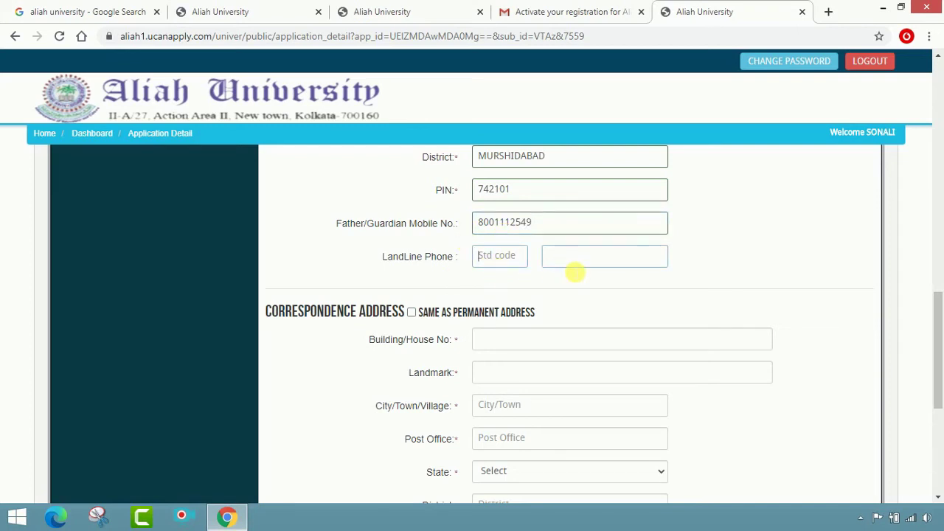
{"action": "scroll", "coordinate": [574, 273], "scroll_direction": "down", "scroll_amount": 2}
{"action": "scroll", "coordinate": [295, 228], "scroll_direction": "up", "scroll_amount": 1}
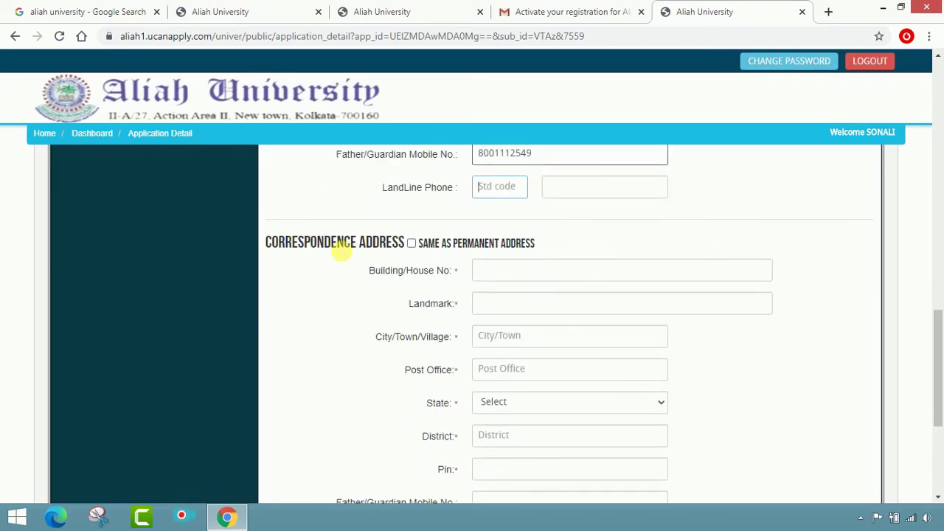
{"action": "scroll", "coordinate": [413, 255], "scroll_direction": "up", "scroll_amount": 4}
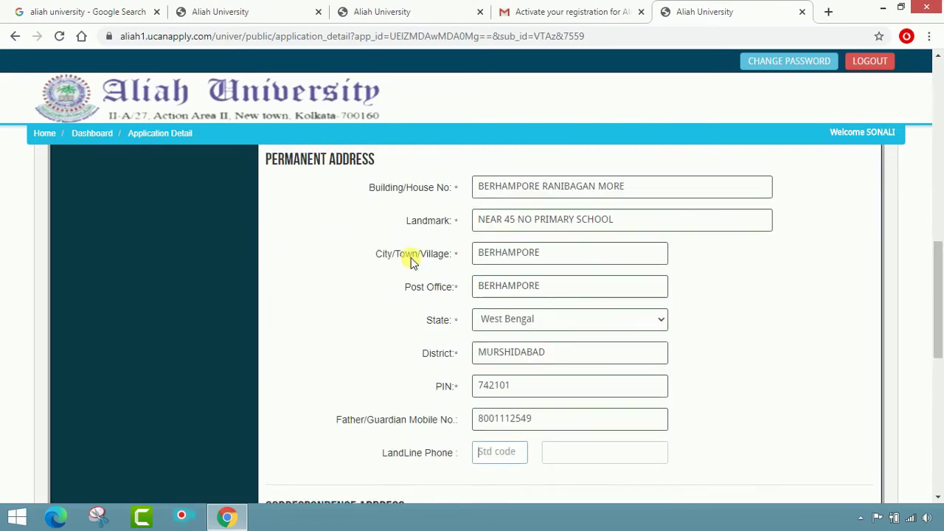
{"action": "scroll", "coordinate": [582, 306], "scroll_direction": "down", "scroll_amount": 3}
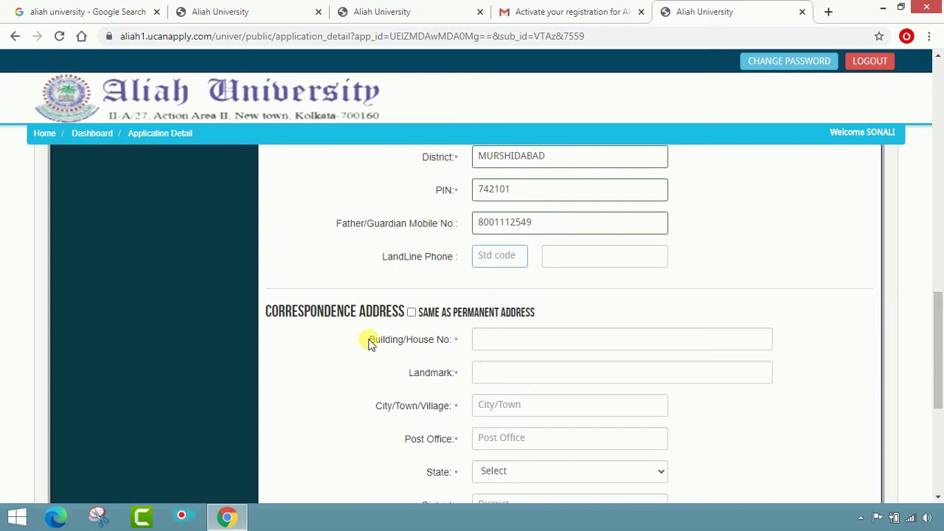
{"action": "left_click", "coordinate": [411, 313]}
{"action": "scroll", "coordinate": [576, 369], "scroll_direction": "down", "scroll_amount": 2}
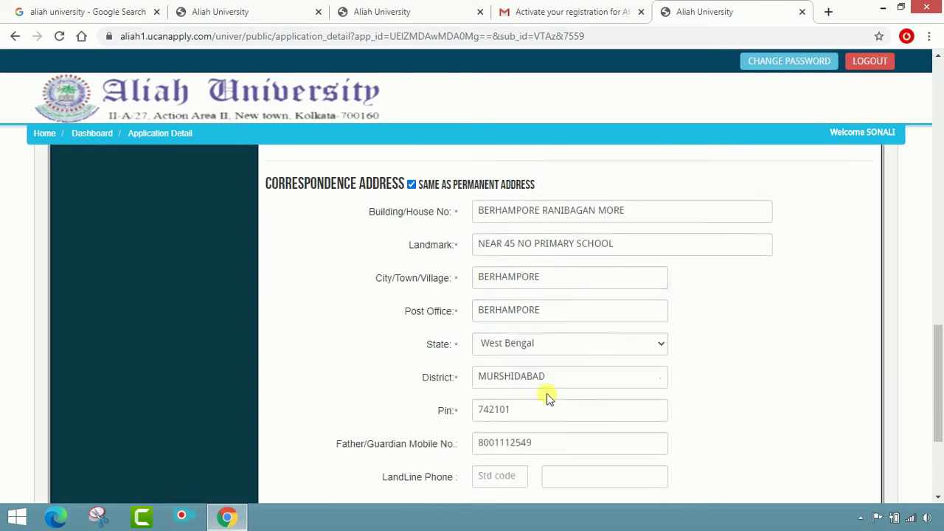
{"action": "scroll", "coordinate": [435, 252], "scroll_direction": "up", "scroll_amount": 1}
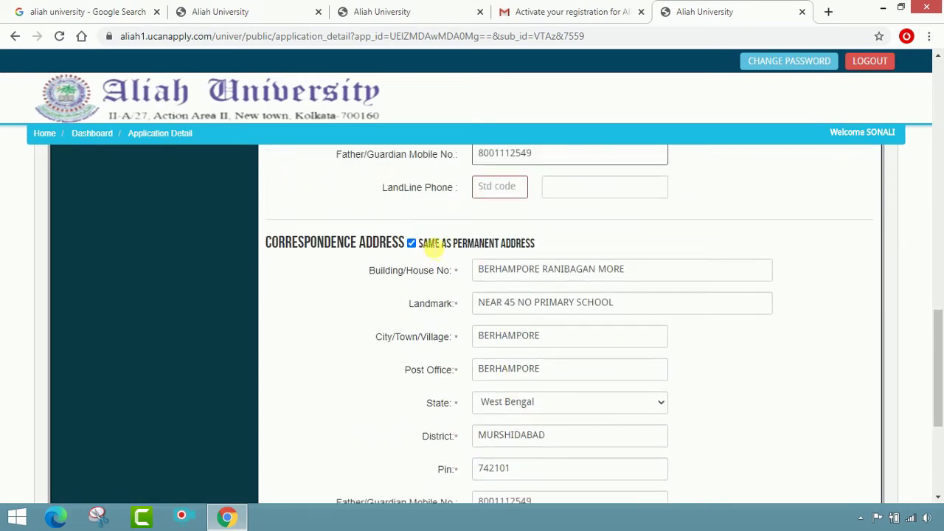
{"action": "left_click", "coordinate": [554, 190]}
{"action": "left_click", "coordinate": [525, 193]}
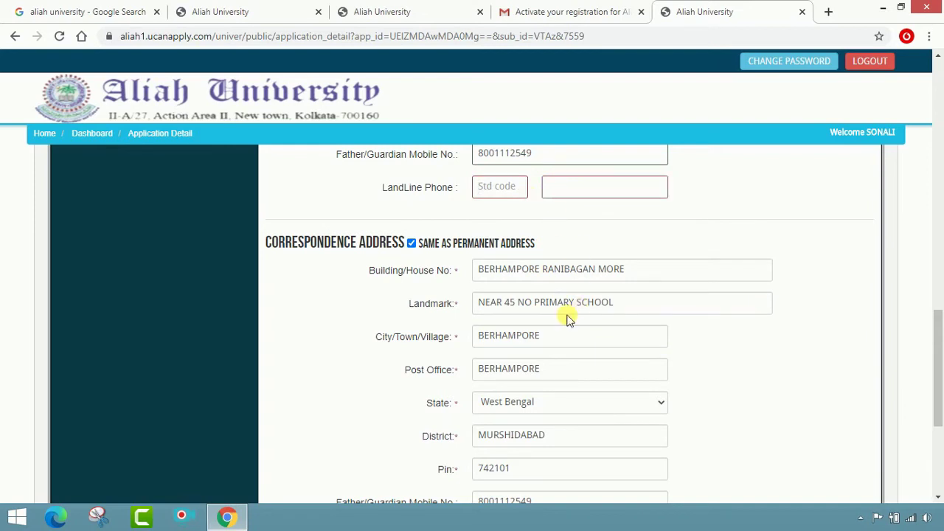
{"action": "scroll", "coordinate": [531, 312], "scroll_direction": "down", "scroll_amount": 3}
{"action": "left_click", "coordinate": [508, 333]}
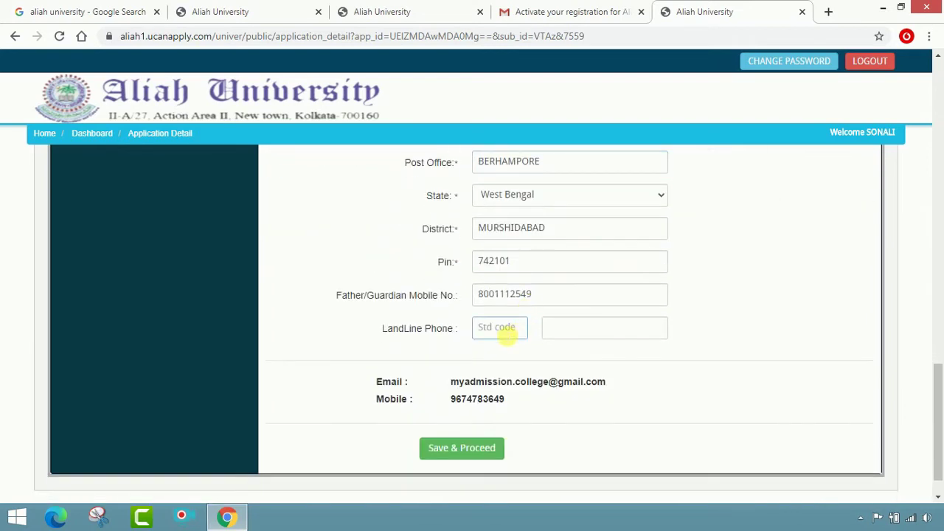
{"action": "left_click", "coordinate": [481, 352]}
Step: Save & Proceed the Application Detail form, landing on the Upload Photo And Signature page
{"action": "left_click", "coordinate": [457, 448]}
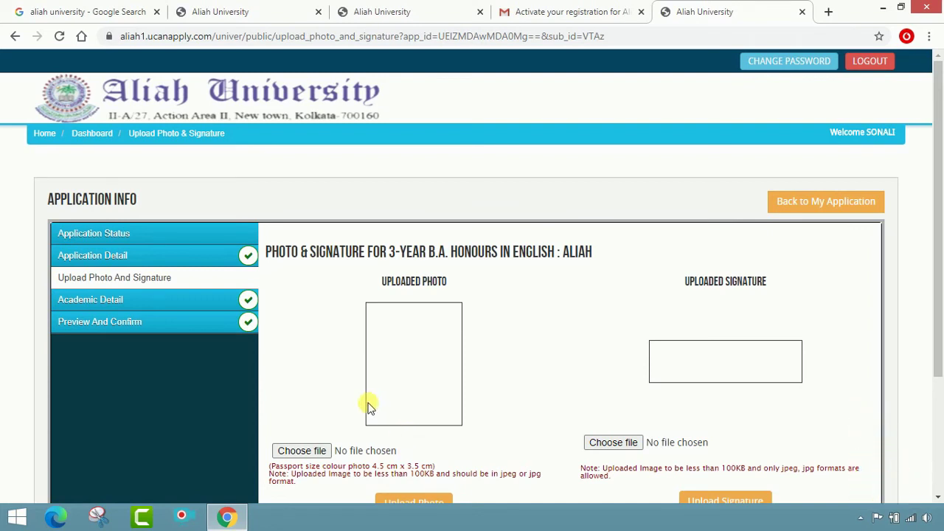
{"action": "scroll", "coordinate": [433, 356], "scroll_direction": "down", "scroll_amount": 1}
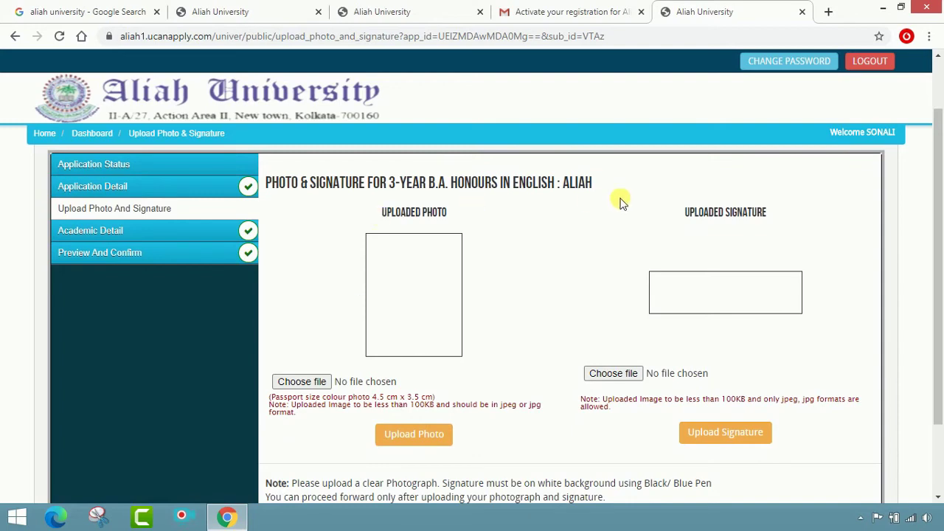
{"action": "scroll", "coordinate": [562, 281], "scroll_direction": "up", "scroll_amount": 1}
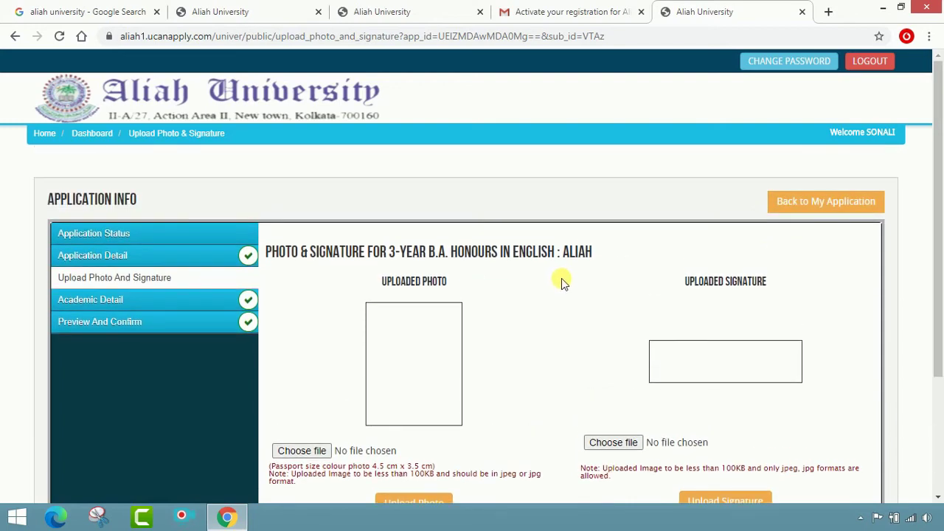
{"action": "scroll", "coordinate": [562, 281], "scroll_direction": "down", "scroll_amount": 1}
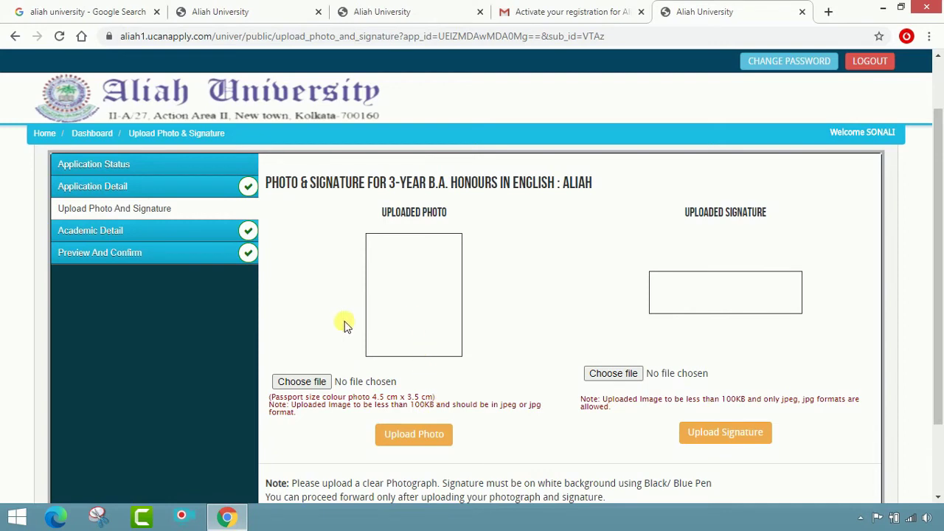
Step: Choose SB.jpg from the SM folder and upload it as the passport photo
{"action": "left_click", "coordinate": [321, 381]}
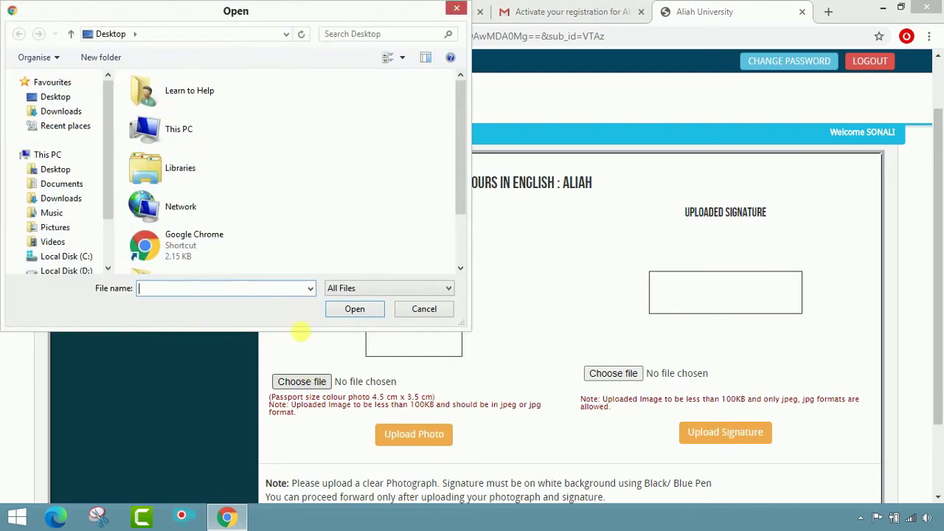
{"action": "scroll", "coordinate": [317, 180], "scroll_direction": "down", "scroll_amount": 2}
{"action": "left_click", "coordinate": [223, 244]}
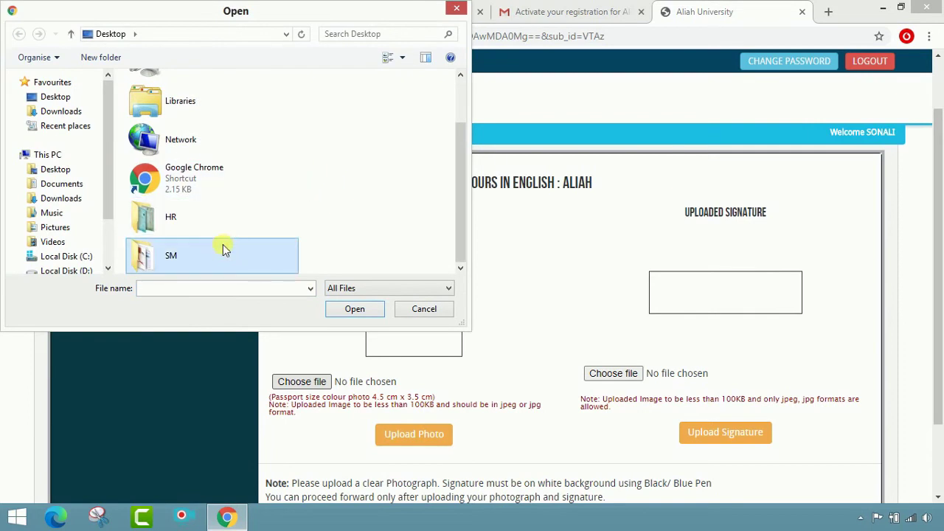
{"action": "double_click", "coordinate": [223, 244]}
{"action": "scroll", "coordinate": [332, 199], "scroll_direction": "down", "scroll_amount": 3}
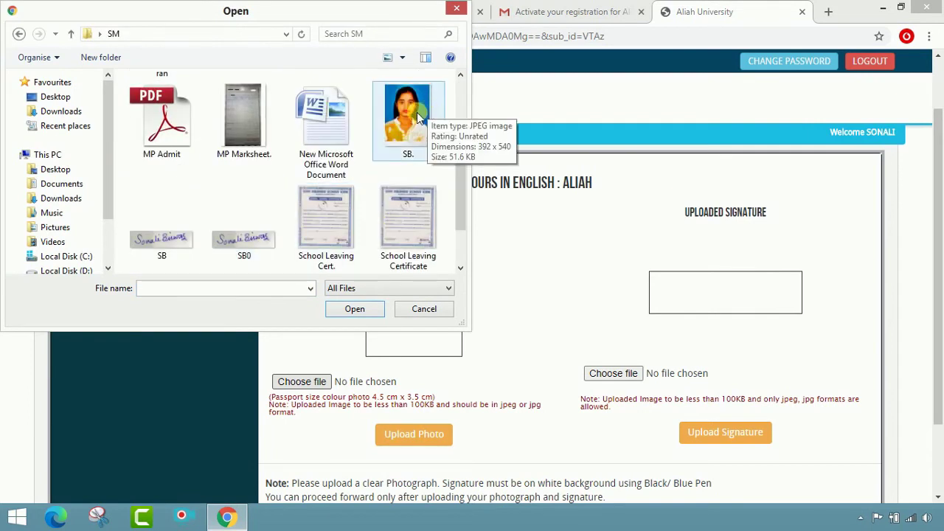
{"action": "scroll", "coordinate": [418, 117], "scroll_direction": "down", "scroll_amount": 1}
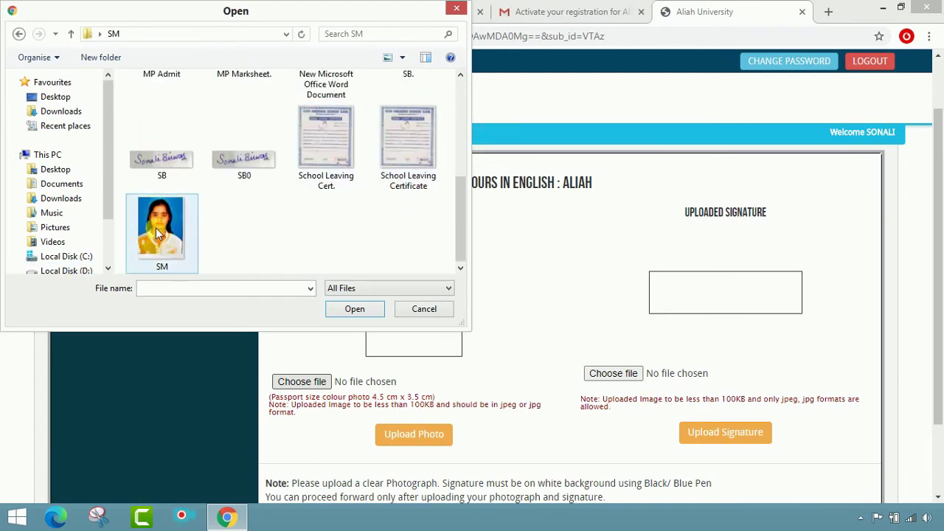
{"action": "scroll", "coordinate": [443, 185], "scroll_direction": "up", "scroll_amount": 2}
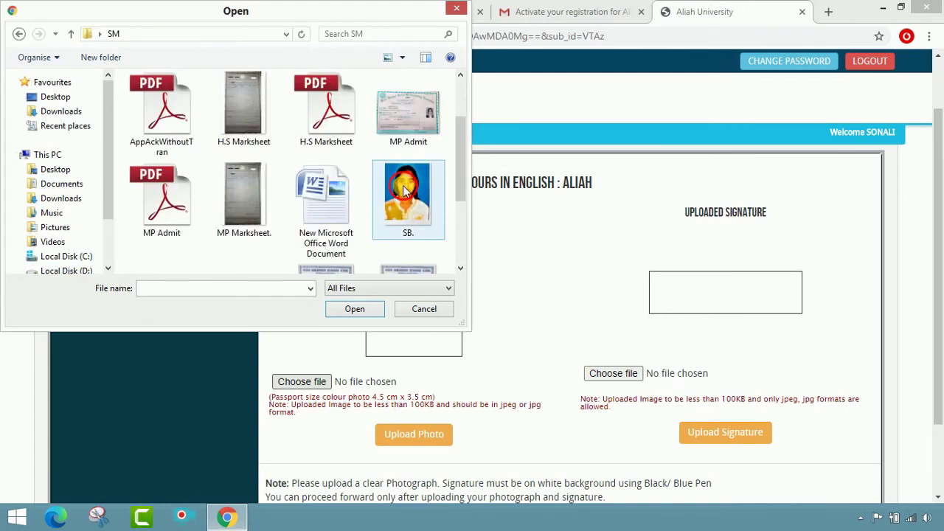
{"action": "double_click", "coordinate": [404, 189]}
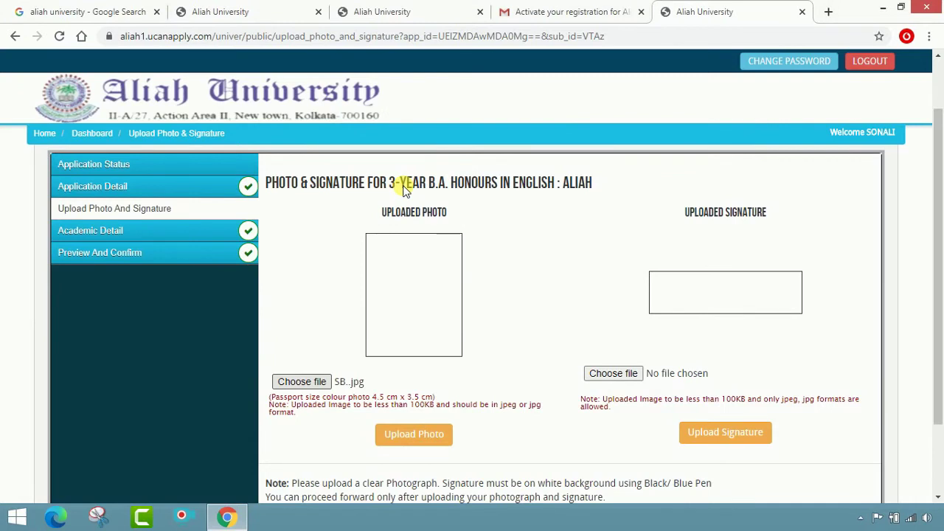
{"action": "left_click", "coordinate": [410, 441]}
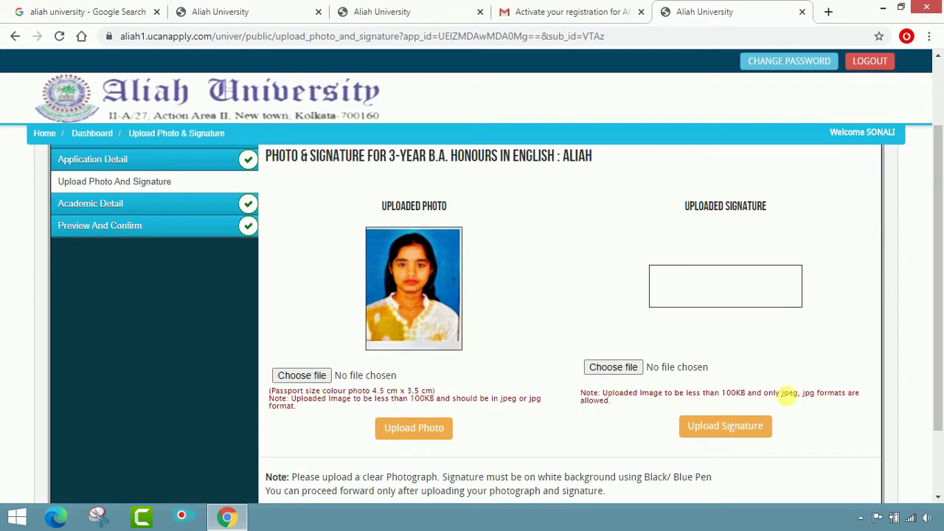
Step: Choose the SB signature image from the SM folder and upload it as the signature
{"action": "left_click", "coordinate": [611, 368]}
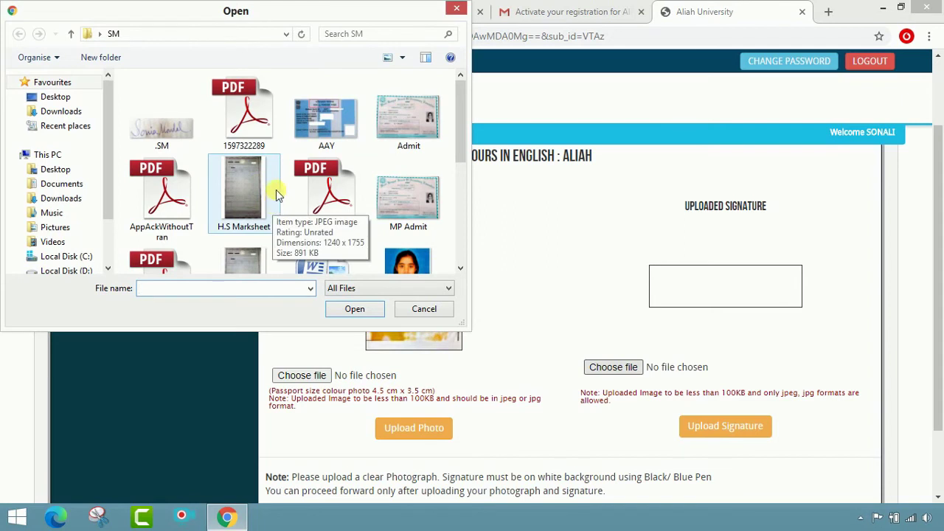
{"action": "left_click", "coordinate": [276, 194]}
{"action": "scroll", "coordinate": [281, 189], "scroll_direction": "down", "scroll_amount": 3}
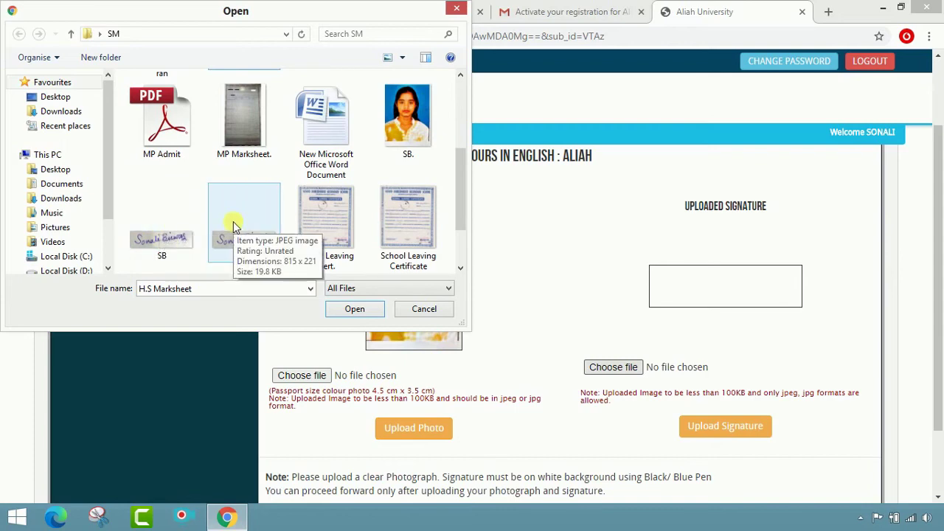
{"action": "left_click", "coordinate": [177, 216]}
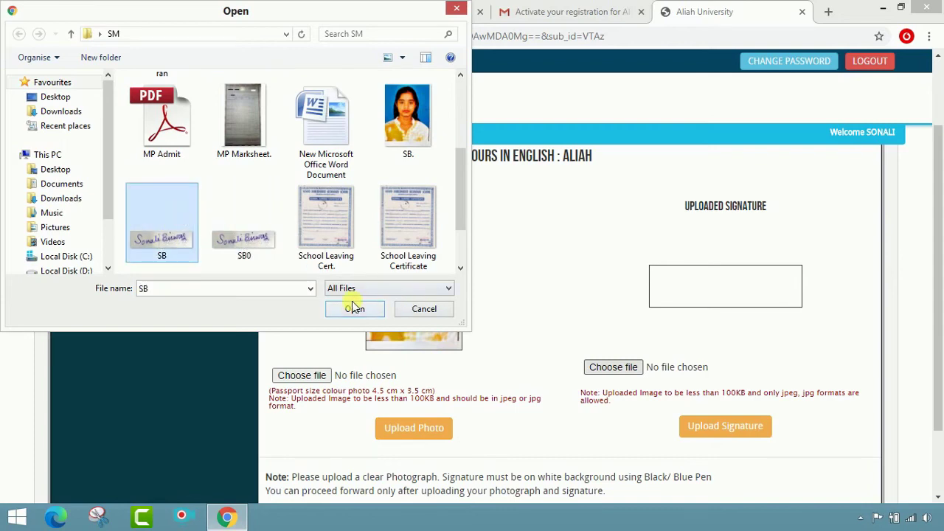
{"action": "left_click", "coordinate": [354, 310]}
{"action": "scroll", "coordinate": [704, 291], "scroll_direction": "down", "scroll_amount": 2}
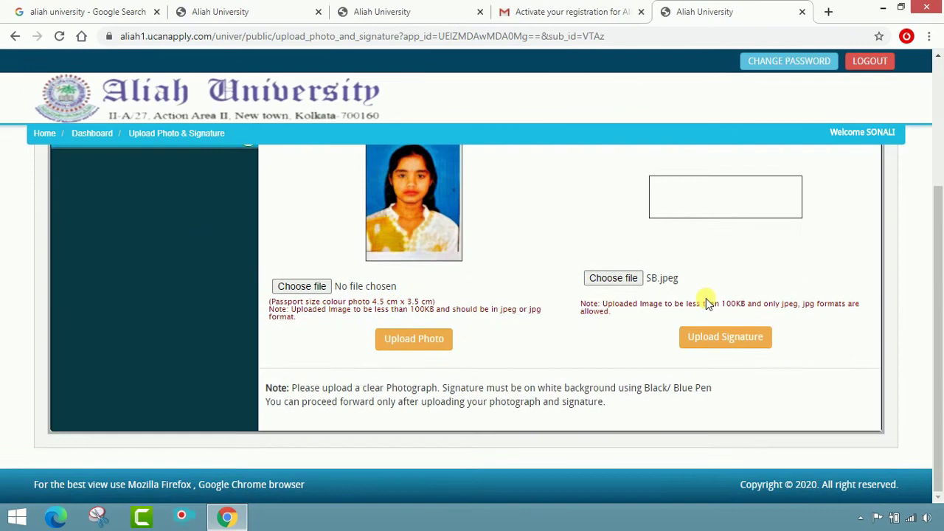
{"action": "left_click", "coordinate": [711, 339]}
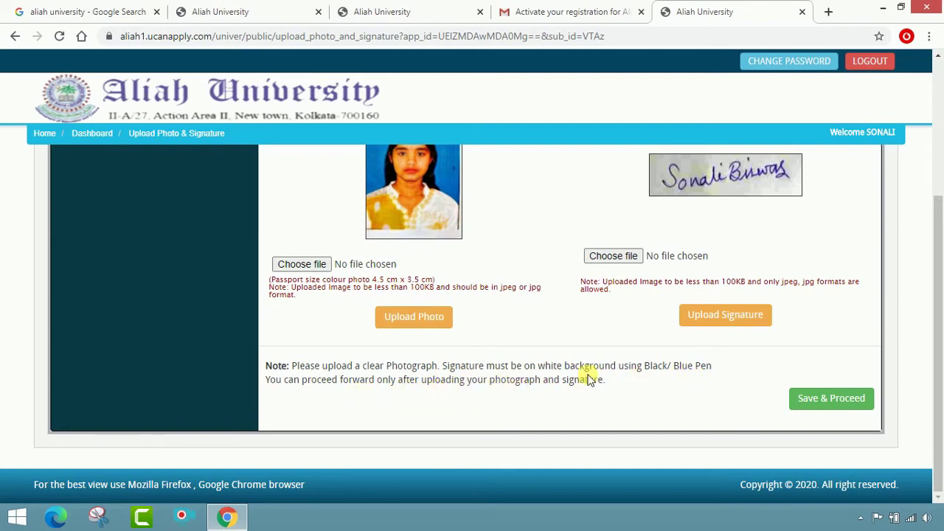
{"action": "scroll", "coordinate": [523, 278], "scroll_direction": "up", "scroll_amount": 1}
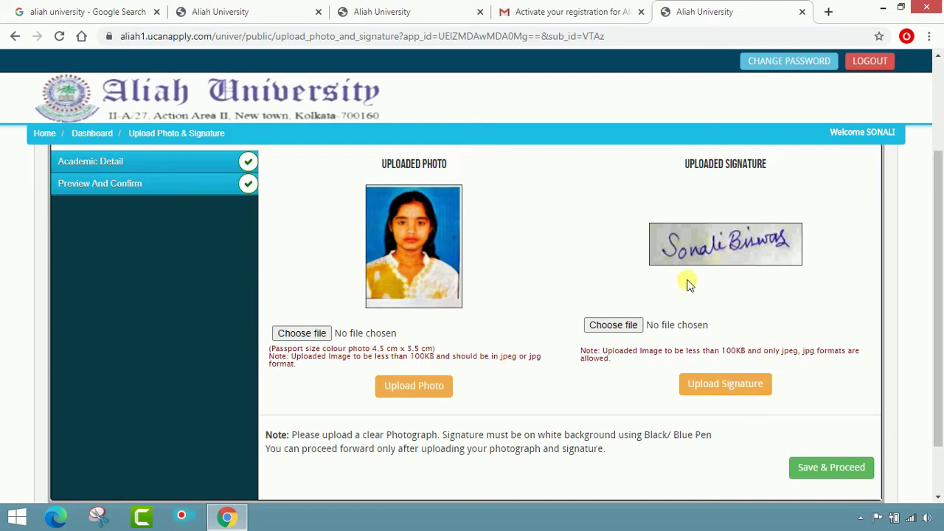
{"action": "scroll", "coordinate": [802, 397], "scroll_direction": "down", "scroll_amount": 1}
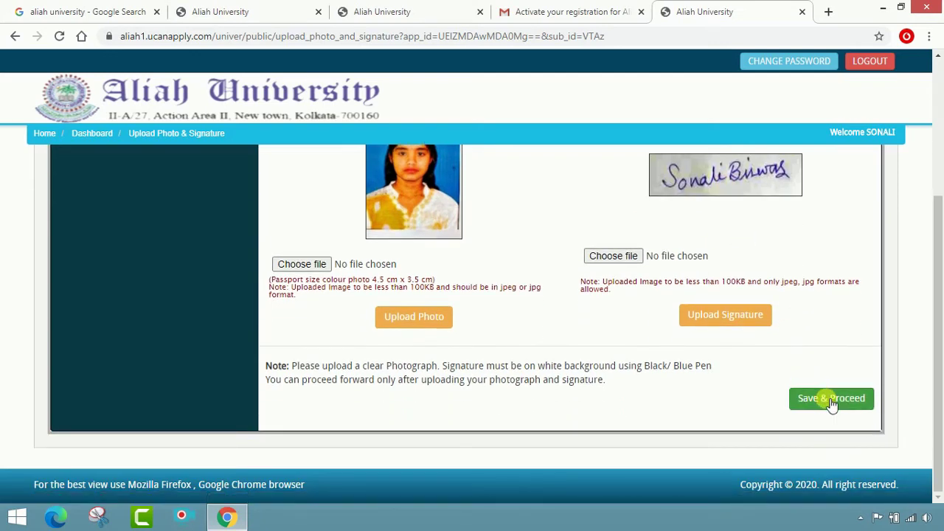
Step: Continue to Academic Details and set the Secondary board to West Bengal, passing year 2018
{"action": "left_click", "coordinate": [832, 402]}
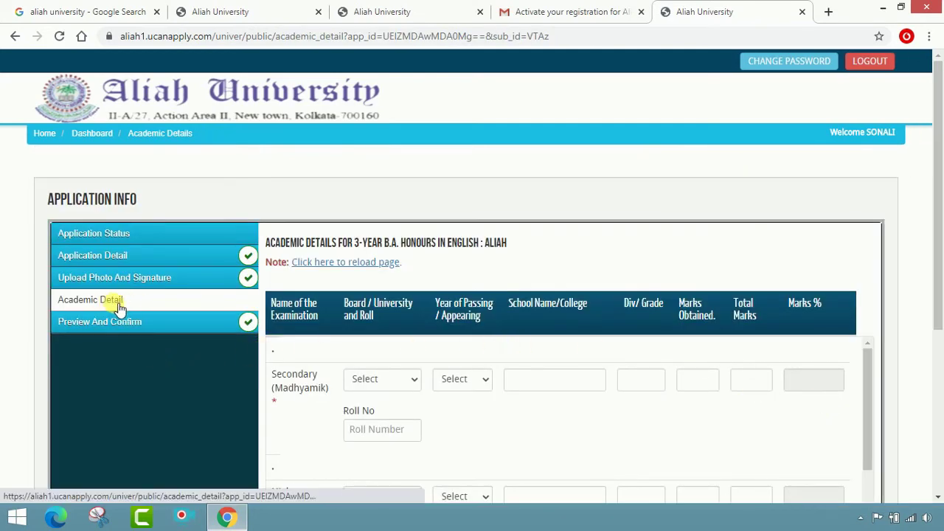
{"action": "scroll", "coordinate": [512, 412], "scroll_direction": "down", "scroll_amount": 1}
{"action": "scroll", "coordinate": [512, 411], "scroll_direction": "up", "scroll_amount": 1}
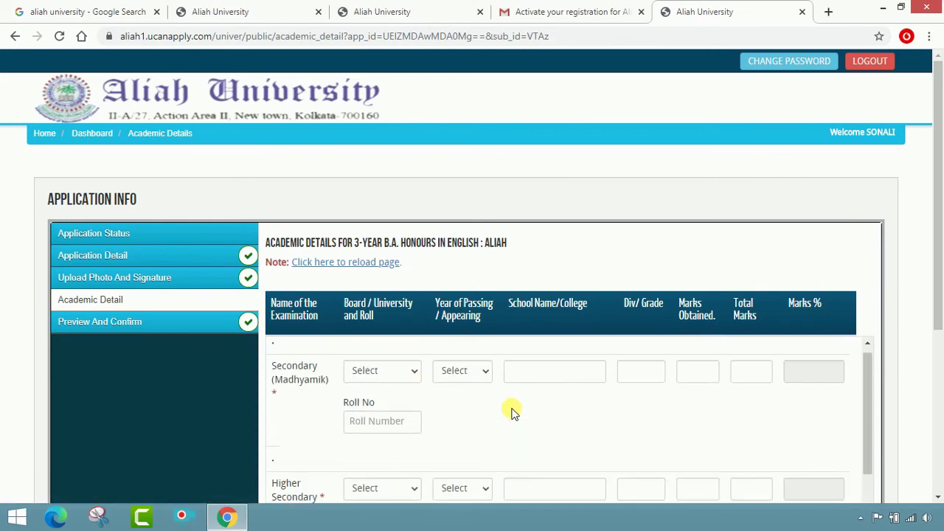
{"action": "scroll", "coordinate": [206, 223], "scroll_direction": "down", "scroll_amount": 2}
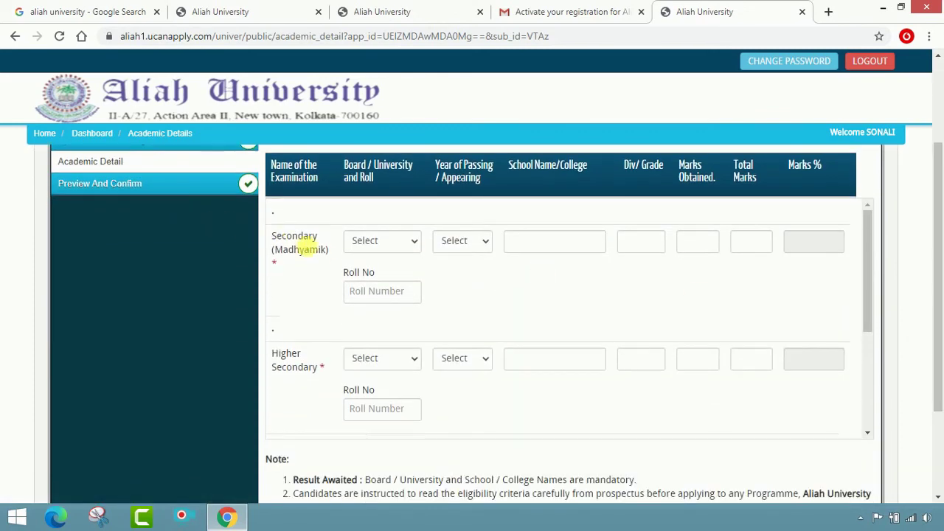
{"action": "left_click", "coordinate": [408, 244]}
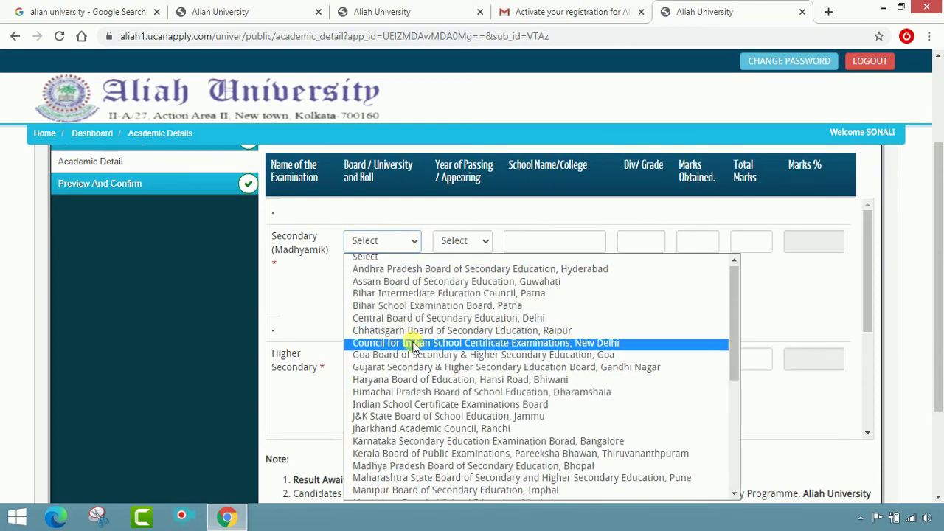
{"action": "scroll", "coordinate": [414, 347], "scroll_direction": "down", "scroll_amount": 5}
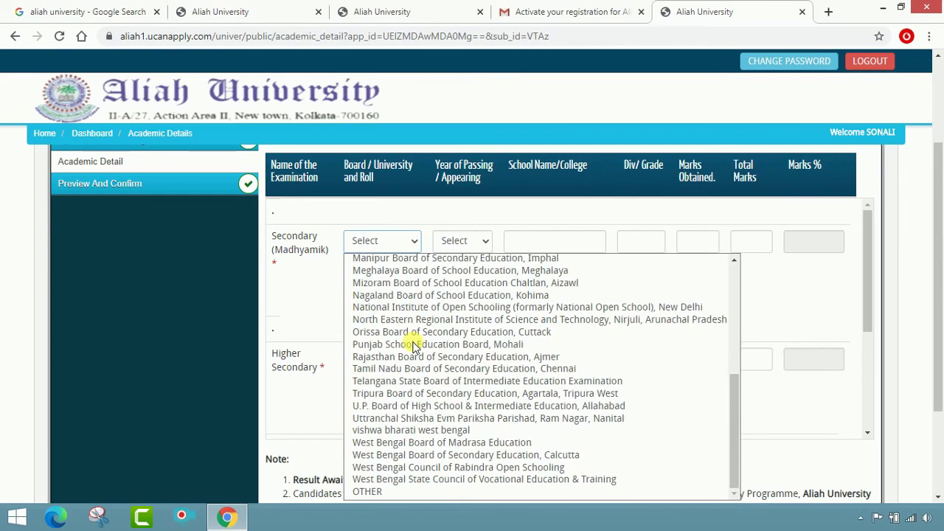
{"action": "left_click", "coordinate": [459, 458]}
{"action": "left_click", "coordinate": [481, 240]}
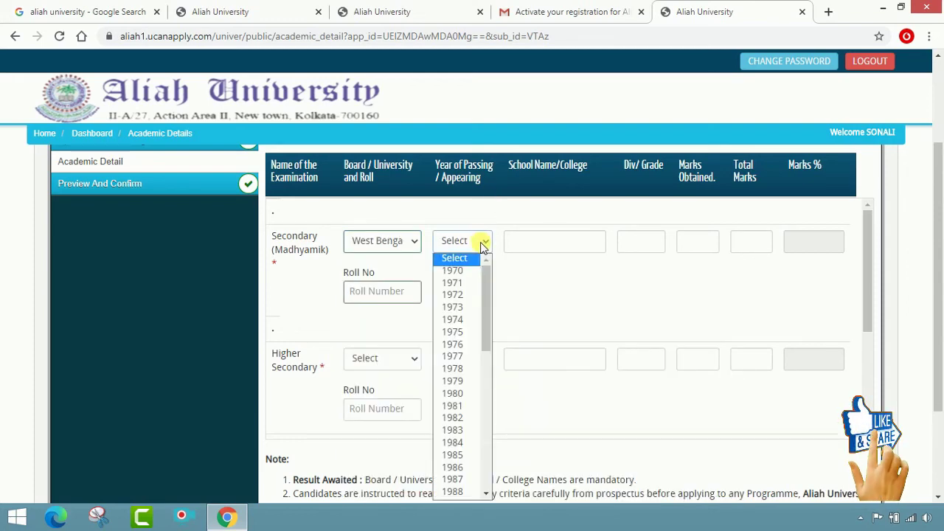
{"action": "scroll", "coordinate": [468, 388], "scroll_direction": "down", "scroll_amount": 5}
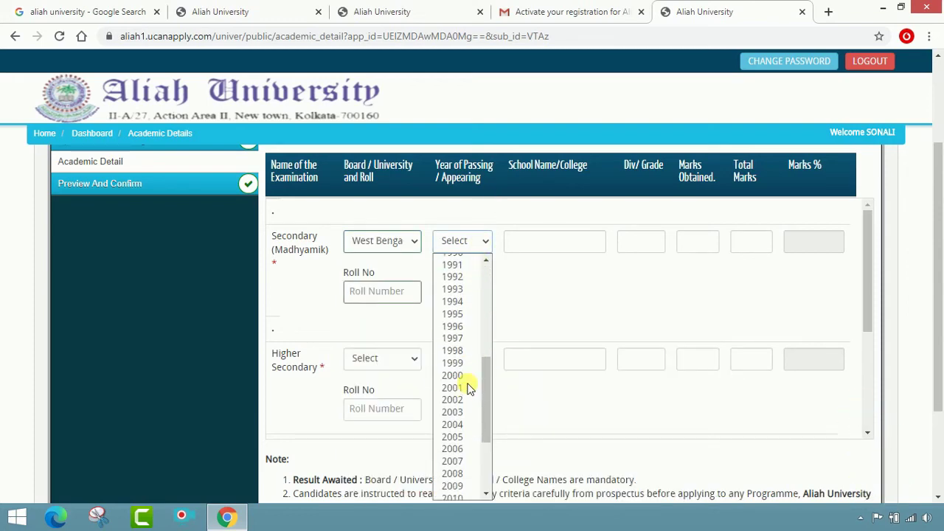
{"action": "left_click", "coordinate": [466, 470]}
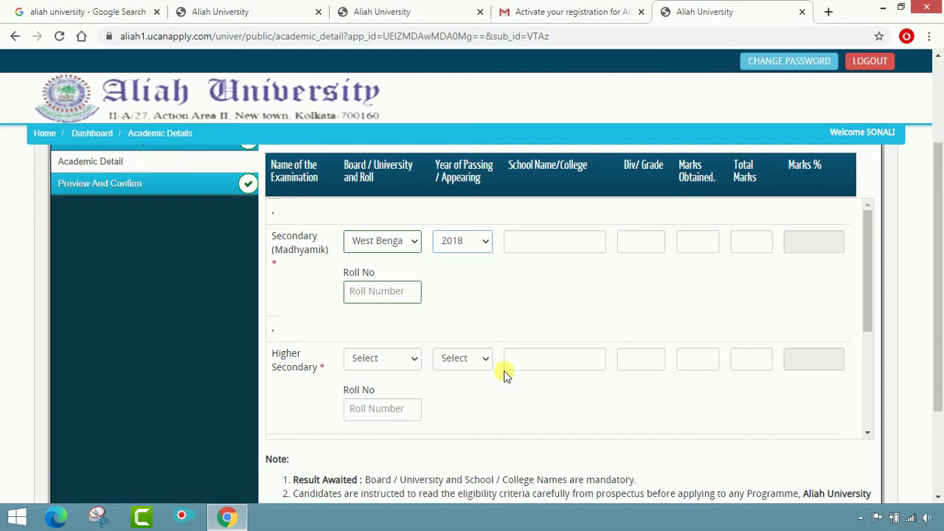
Step: Enter the Secondary school M P GIRLS HIGH SCHOOL, marks 555 of 700, and the roll number
{"action": "left_click", "coordinate": [549, 241]}
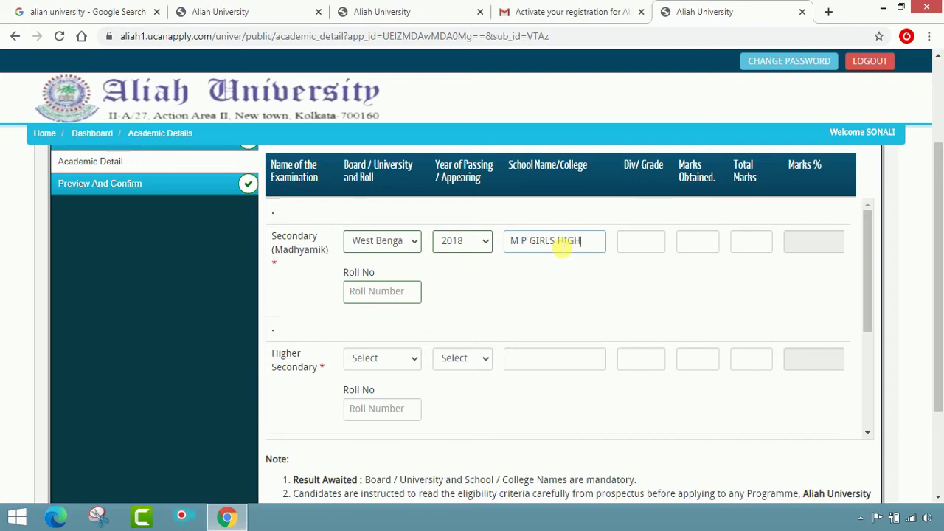
{"action": "type", "text": "CHOOL"}
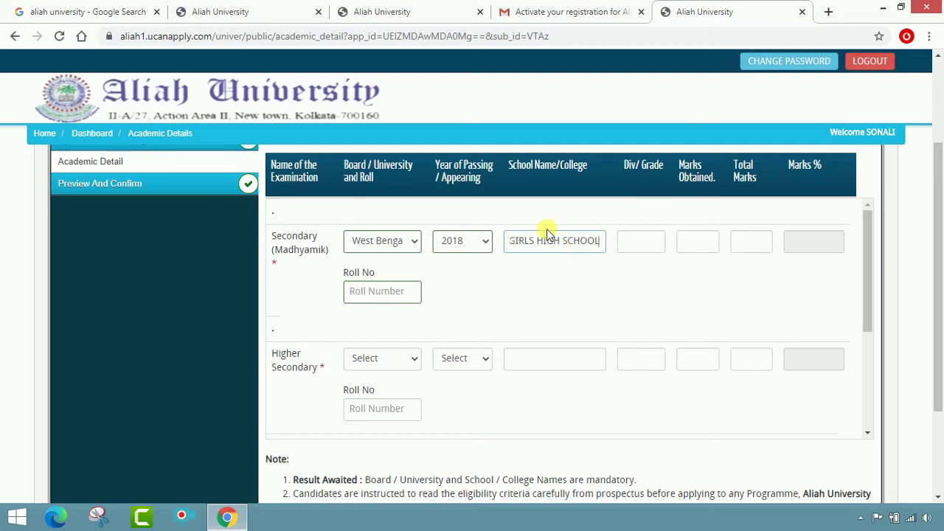
{"action": "left_click", "coordinate": [635, 247]}
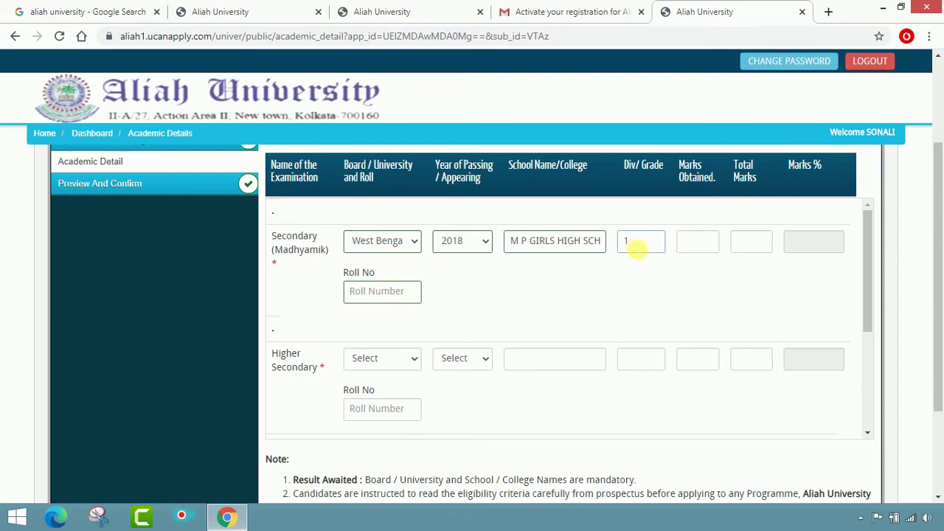
{"action": "left_click", "coordinate": [696, 248]}
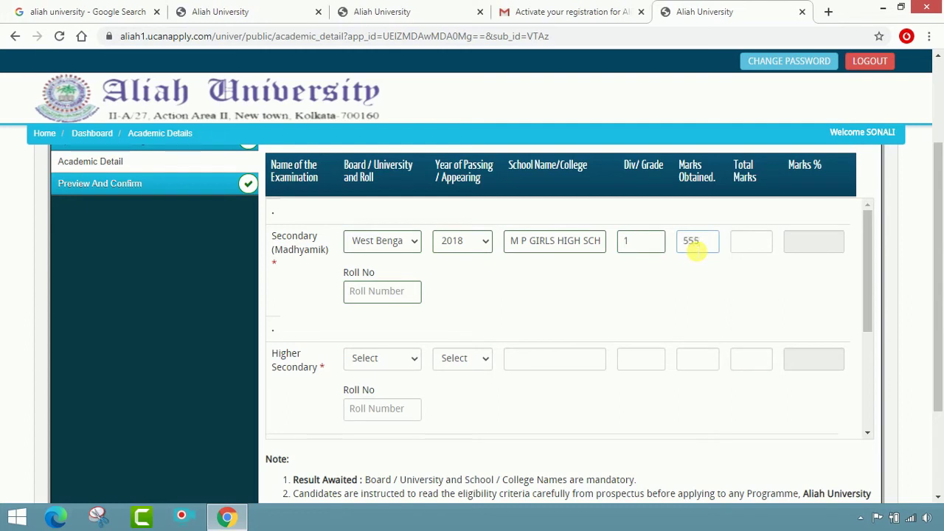
{"action": "type", "text": "555"}
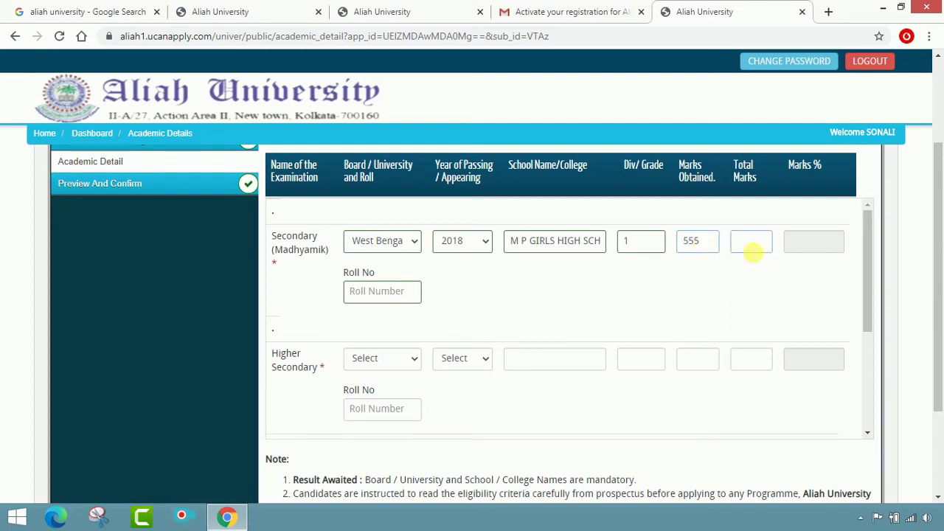
{"action": "left_click", "coordinate": [751, 244]}
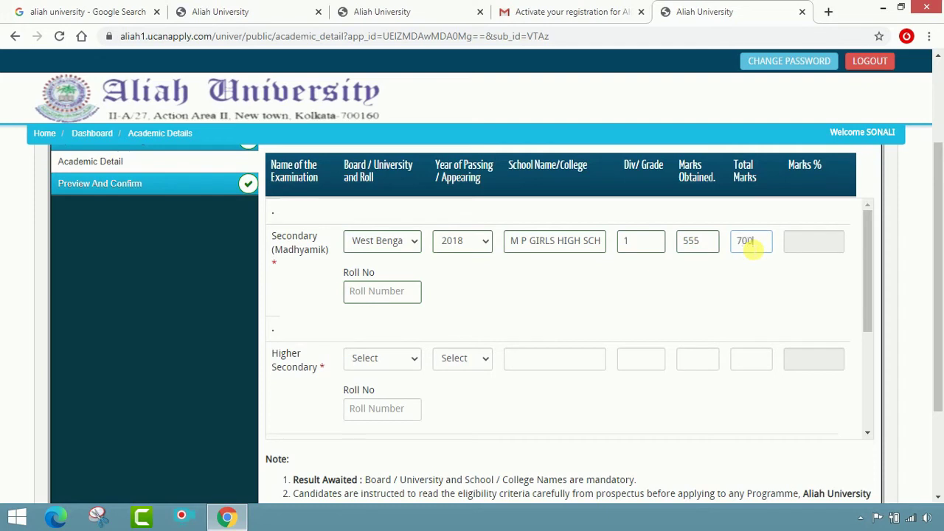
{"action": "left_click", "coordinate": [812, 253]}
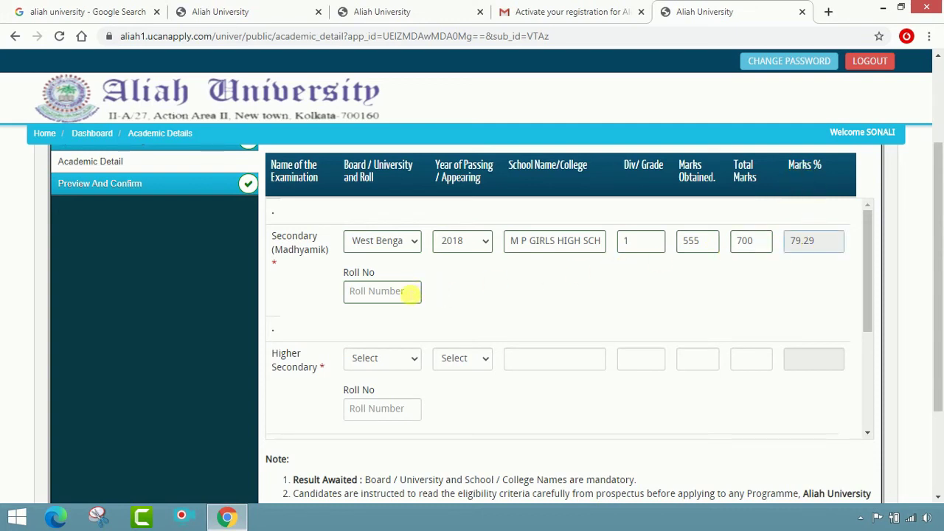
{"action": "left_click", "coordinate": [413, 292]}
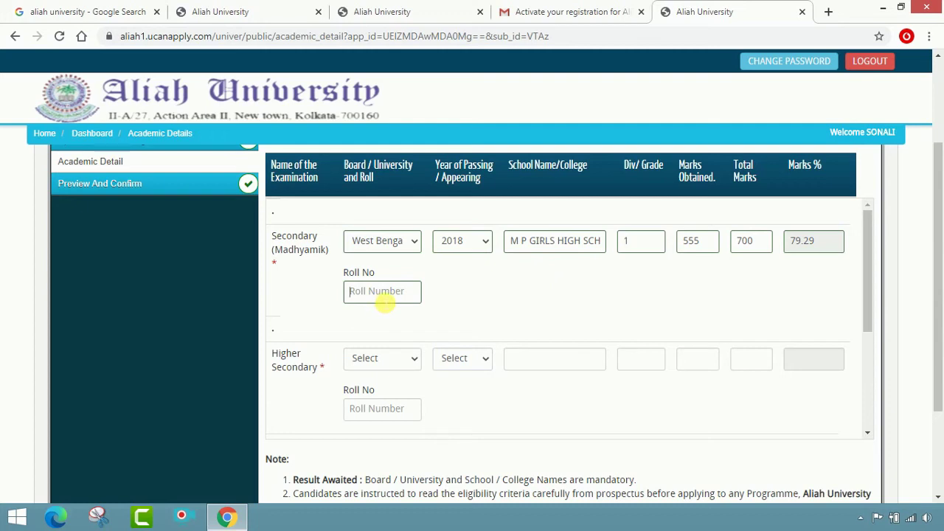
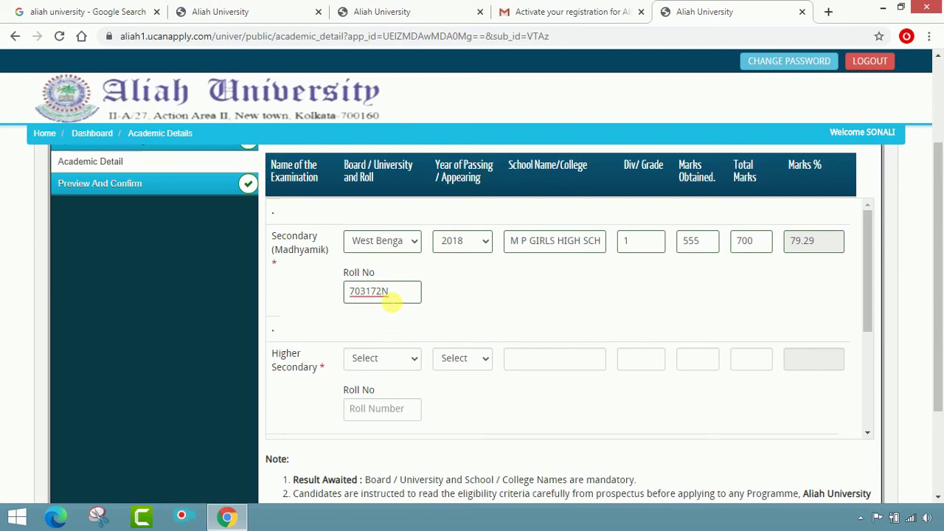
{"action": "scroll", "coordinate": [413, 409], "scroll_direction": "down", "scroll_amount": 1}
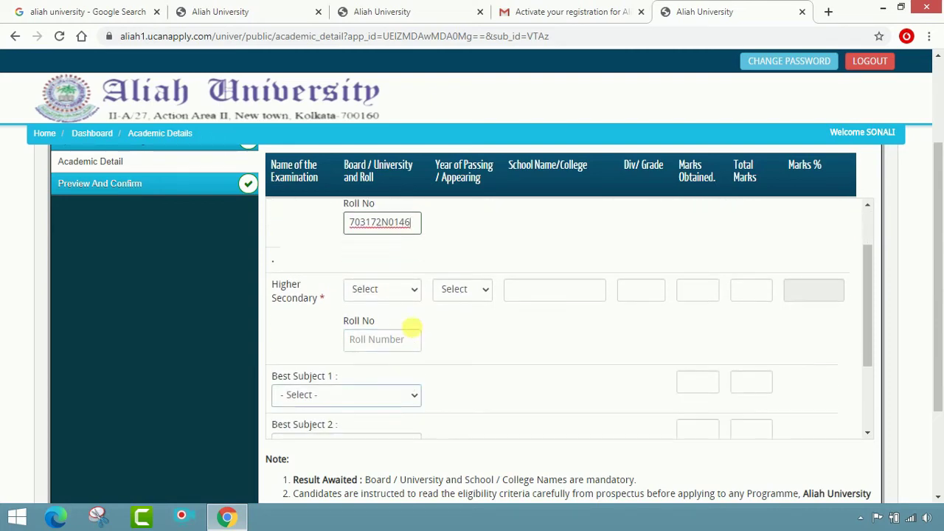
Step: Set the Higher Secondary board to West Bengal Council, year 2020, school M P GIRLS HIGH SCHOOL
{"action": "left_click", "coordinate": [385, 289]}
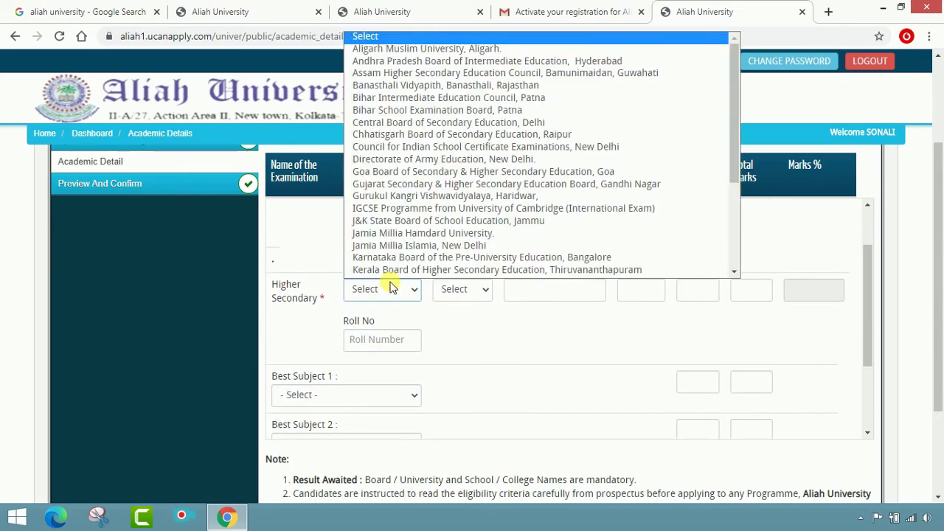
{"action": "scroll", "coordinate": [398, 212], "scroll_direction": "down", "scroll_amount": 1}
{"action": "scroll", "coordinate": [404, 220], "scroll_direction": "down", "scroll_amount": 3}
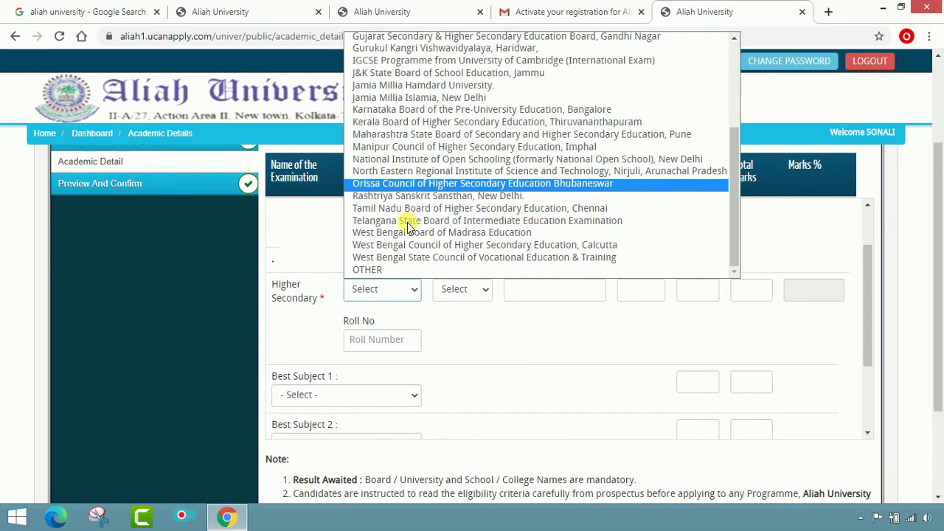
{"action": "left_click", "coordinate": [590, 245]}
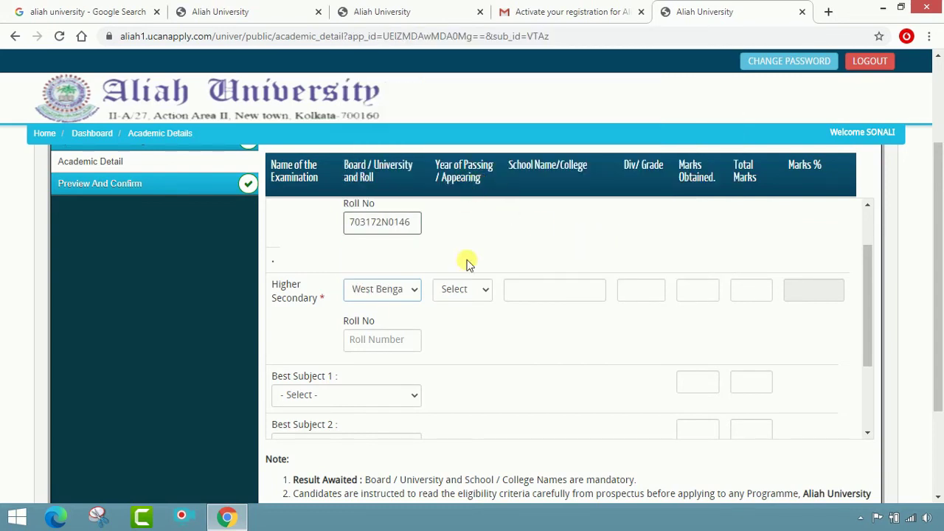
{"action": "left_click", "coordinate": [465, 295]}
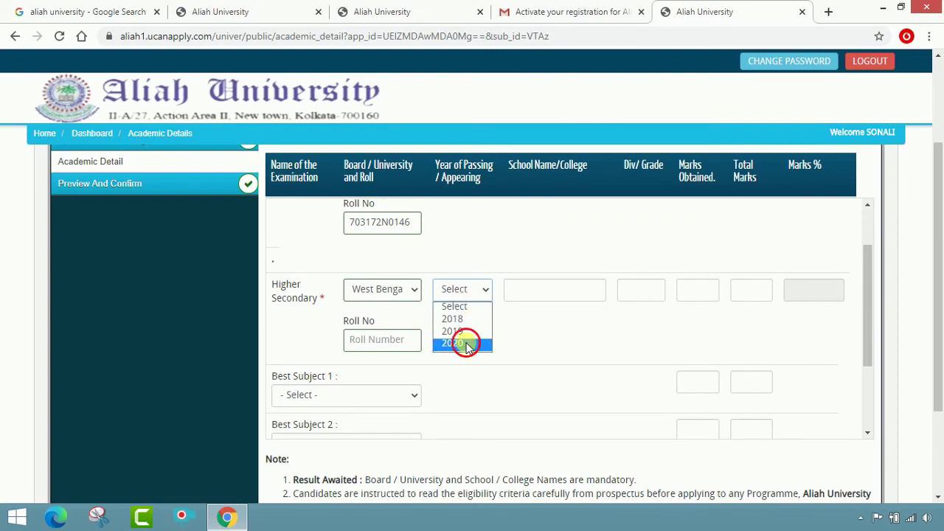
{"action": "left_click", "coordinate": [466, 343]}
{"action": "left_click", "coordinate": [562, 296]}
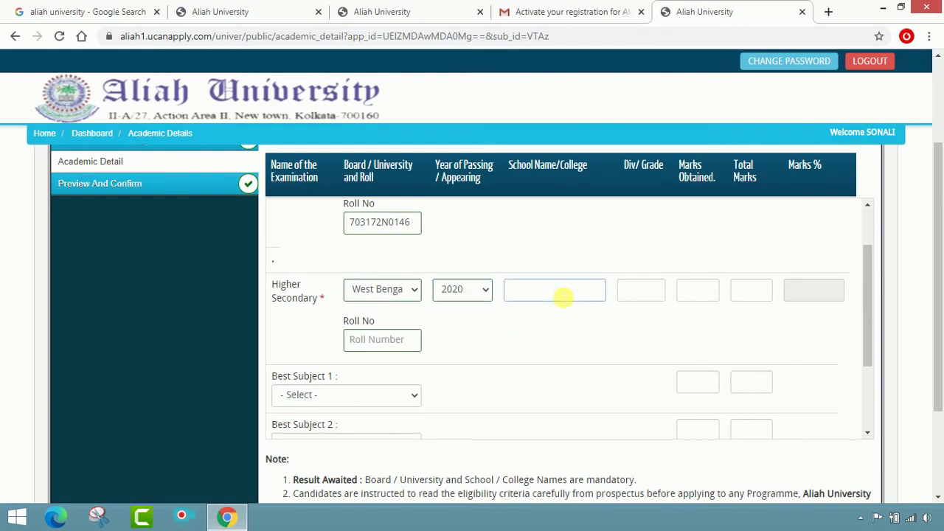
{"action": "type", "text": "M P GIRLS HIGH S"}
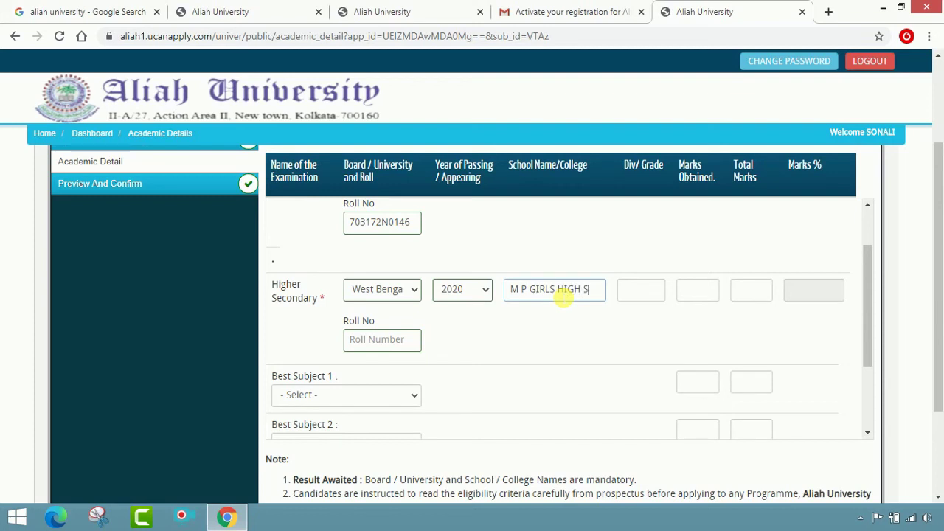
{"action": "type", "text": "CHOOL"}
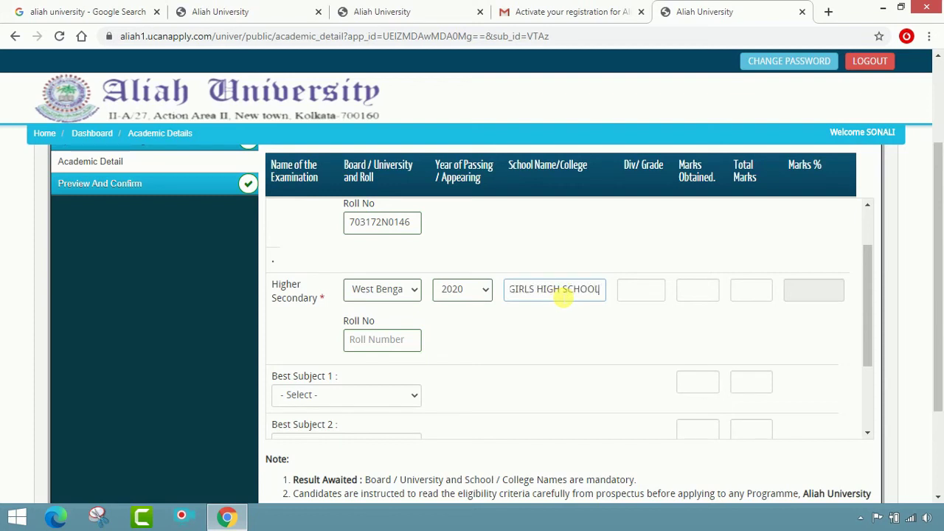
Step: Enter Higher Secondary total marks 500 so 94.6% fills in, then add the roll number
{"action": "left_click", "coordinate": [633, 295]}
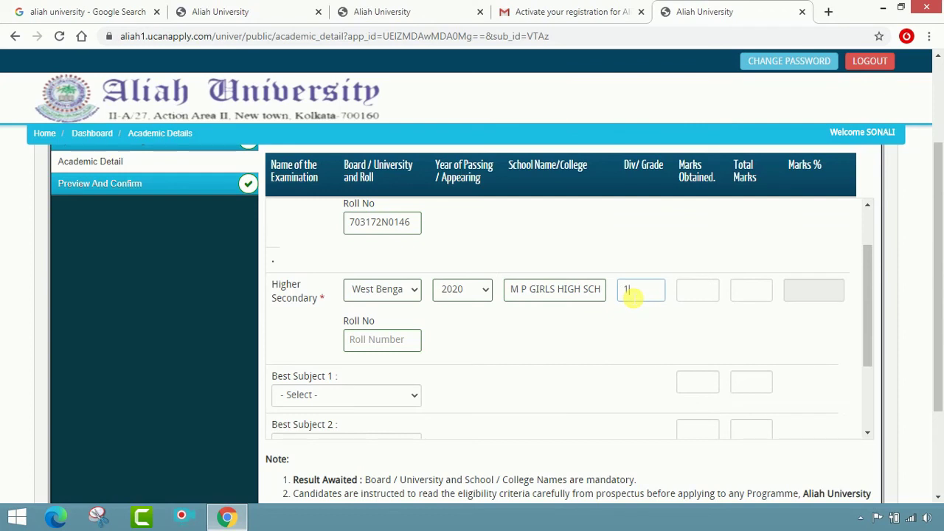
{"action": "left_click", "coordinate": [705, 299]}
{"action": "left_click", "coordinate": [760, 292]}
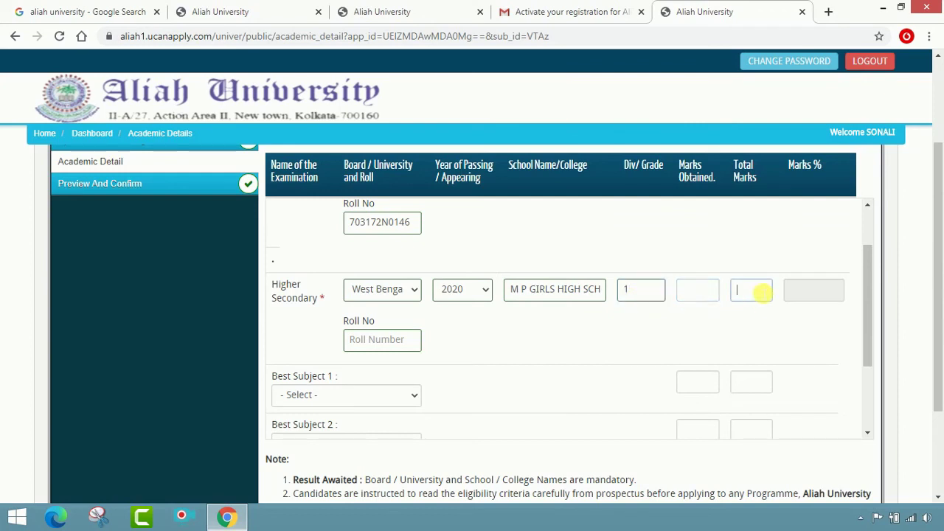
{"action": "left_click", "coordinate": [717, 294]}
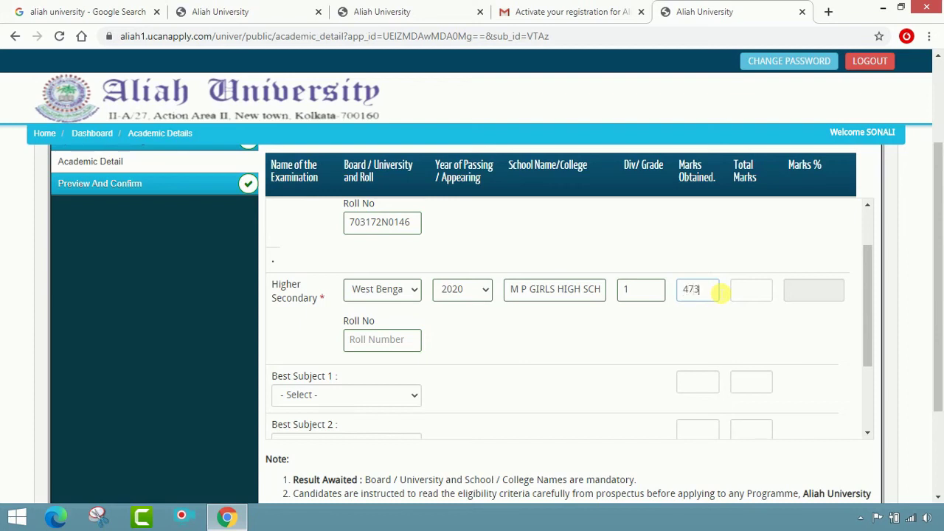
{"action": "key", "text": "Tab"}
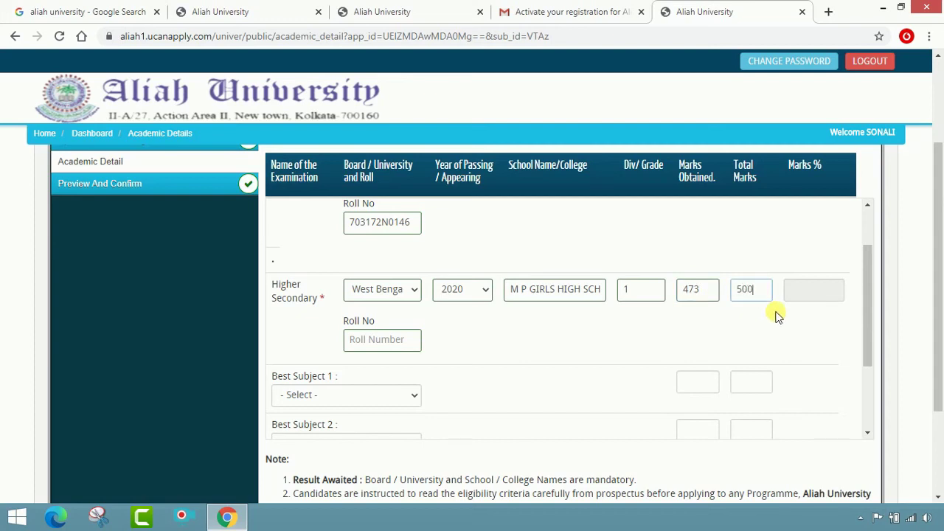
{"action": "type", "text": "500"}
{"action": "key", "text": "Tab"}
{"action": "left_click", "coordinate": [828, 295]}
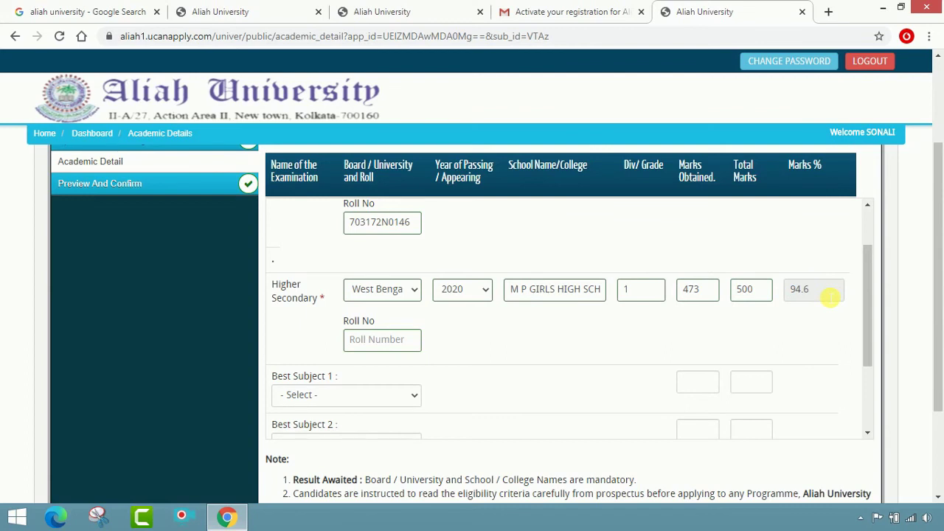
{"action": "left_click", "coordinate": [357, 348]}
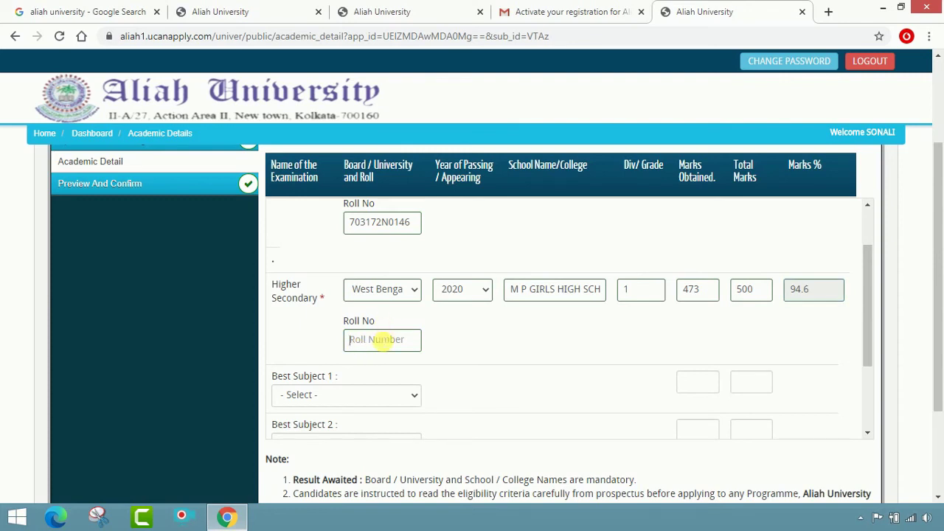
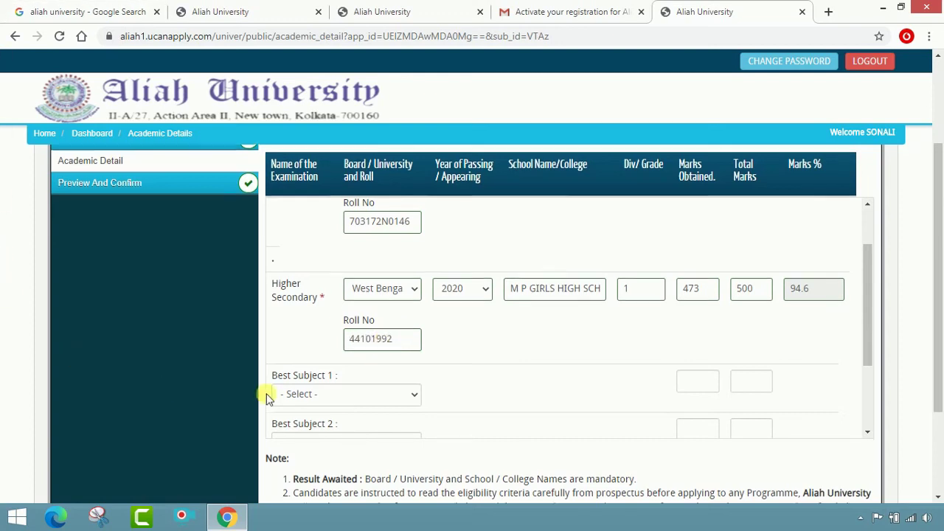
{"action": "scroll", "coordinate": [342, 377], "scroll_direction": "down", "scroll_amount": 1}
Step: Add Best Subject 1 ENGLISH with 94/100 and Best Subject 2 GEOGRAPHY with 96/100
{"action": "left_click", "coordinate": [348, 327]}
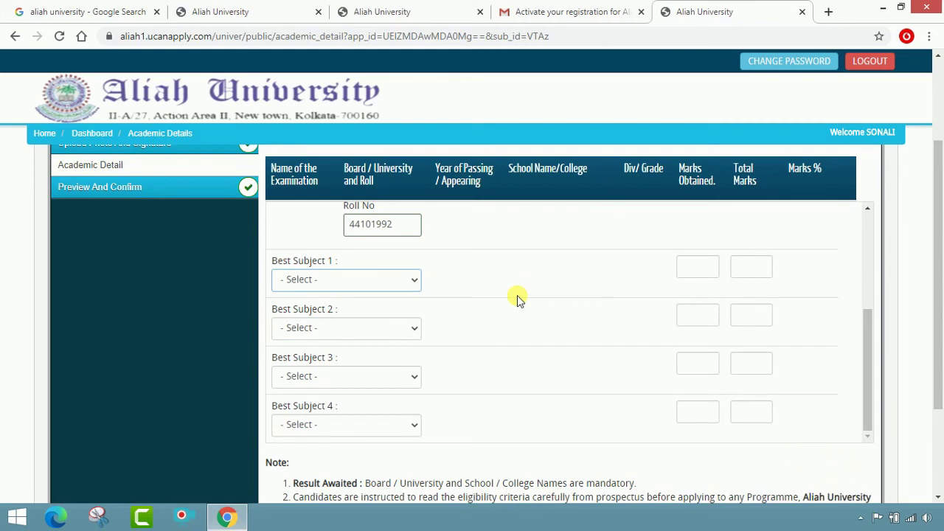
{"action": "left_click", "coordinate": [388, 285]}
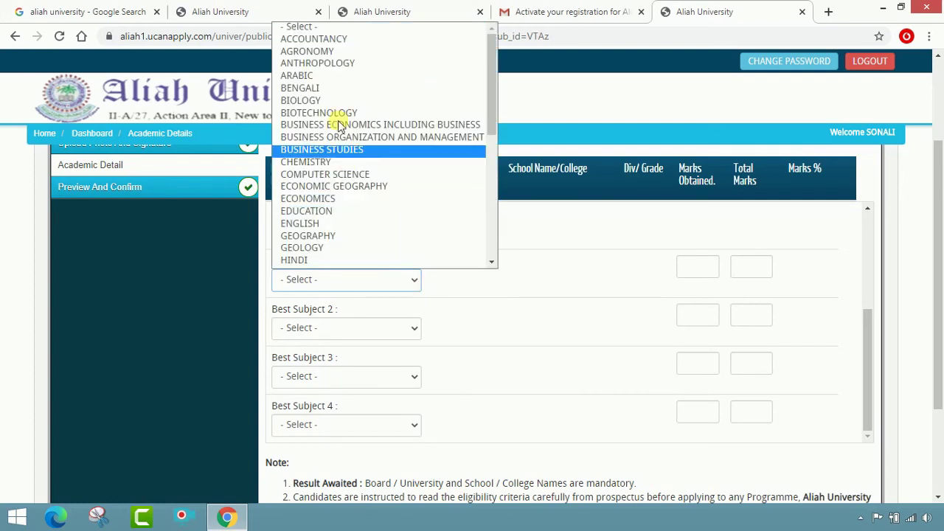
{"action": "left_click", "coordinate": [354, 226]}
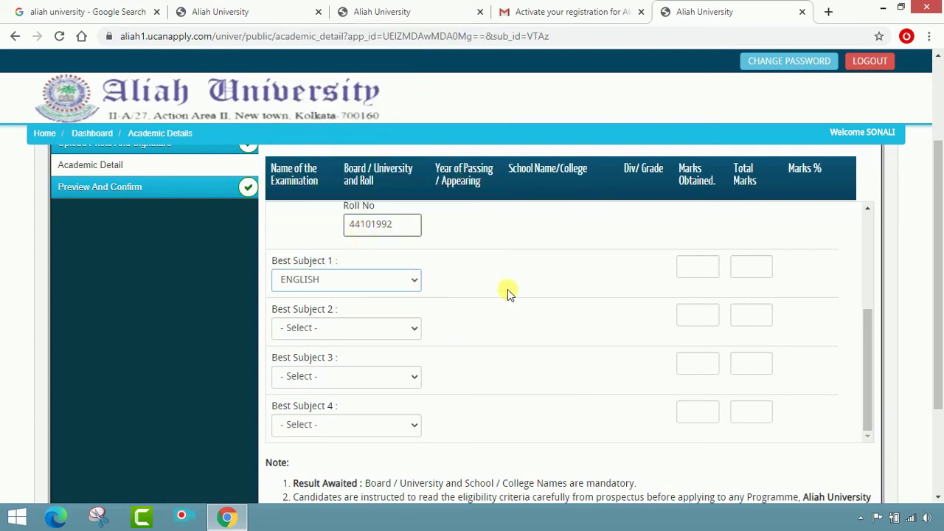
{"action": "scroll", "coordinate": [527, 292], "scroll_direction": "up", "scroll_amount": 1}
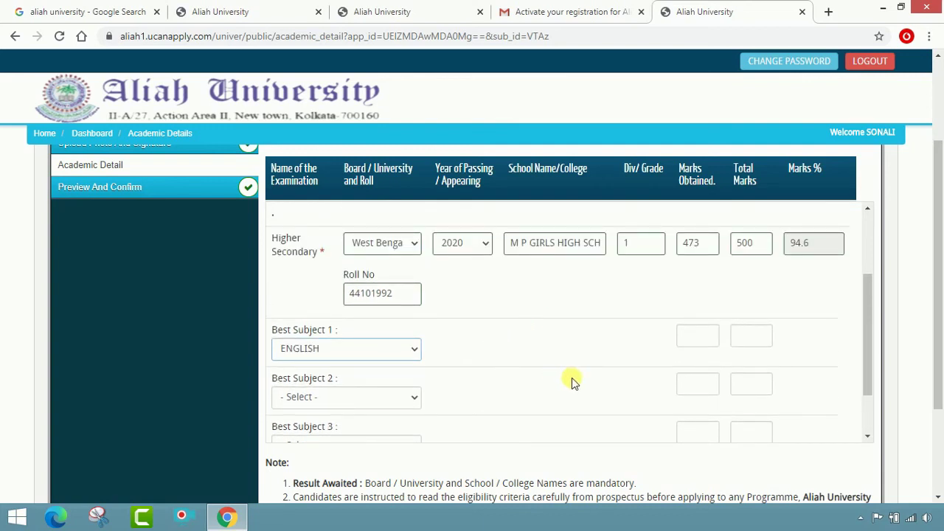
{"action": "left_click", "coordinate": [697, 336]}
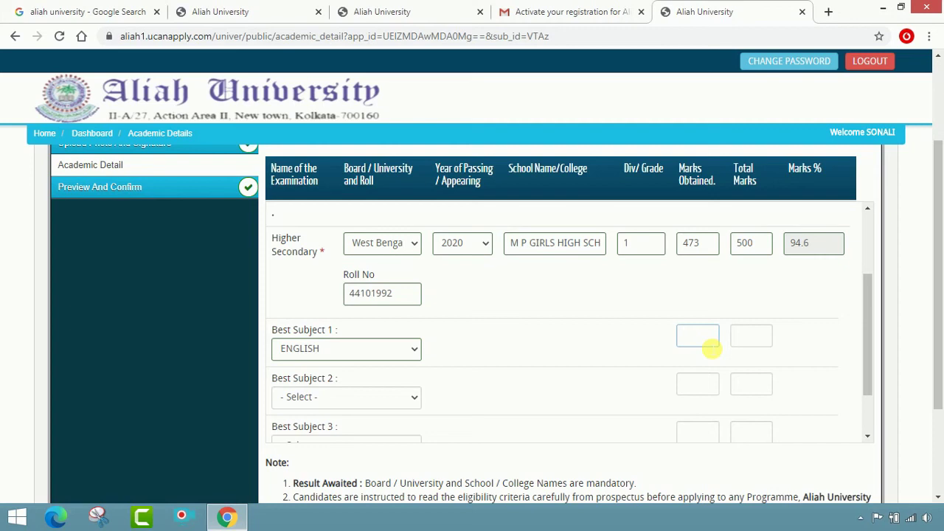
{"action": "type", "text": "94"}
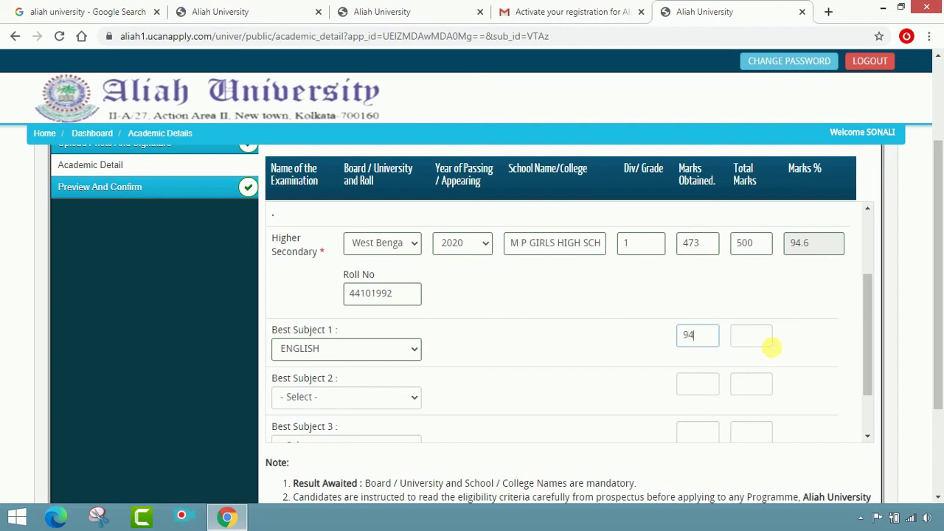
{"action": "left_click", "coordinate": [769, 346]}
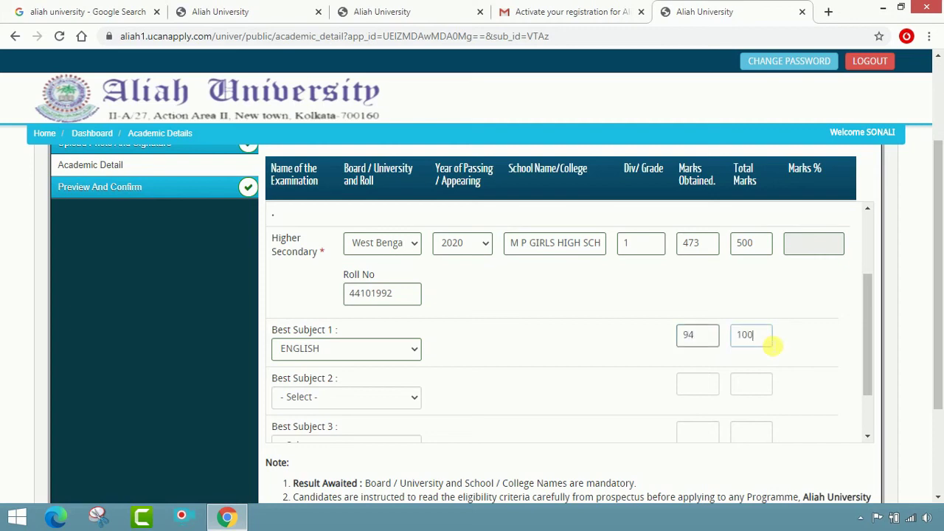
{"action": "left_click", "coordinate": [408, 401]}
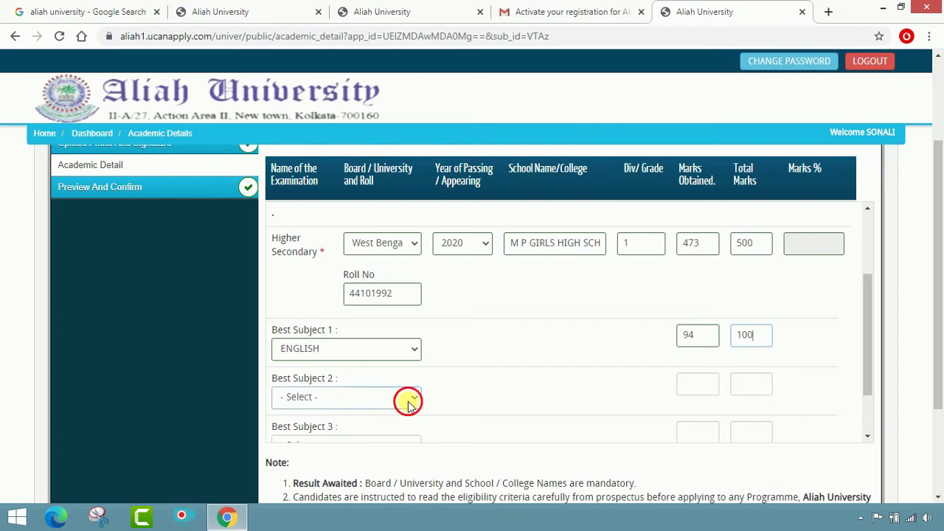
{"action": "scroll", "coordinate": [362, 329], "scroll_direction": "down", "scroll_amount": 1}
{"action": "left_click", "coordinate": [361, 329]}
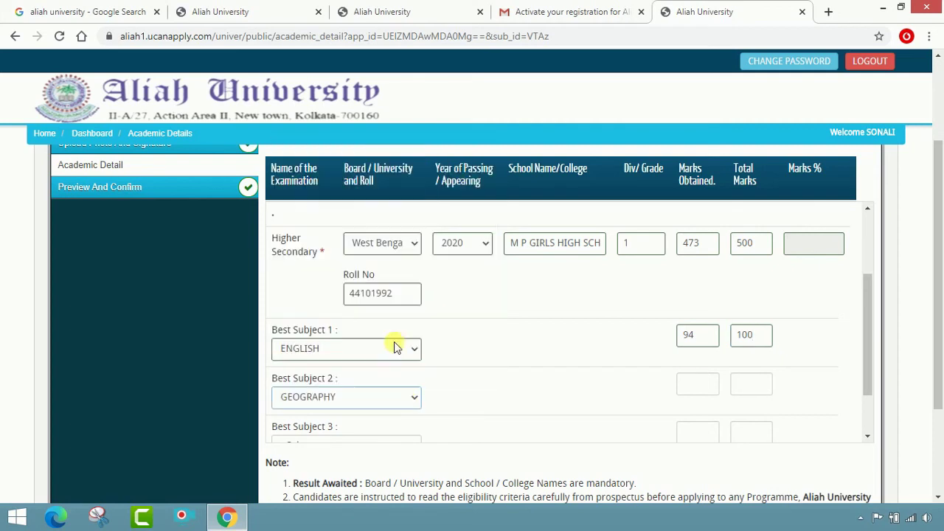
{"action": "left_click", "coordinate": [704, 393]}
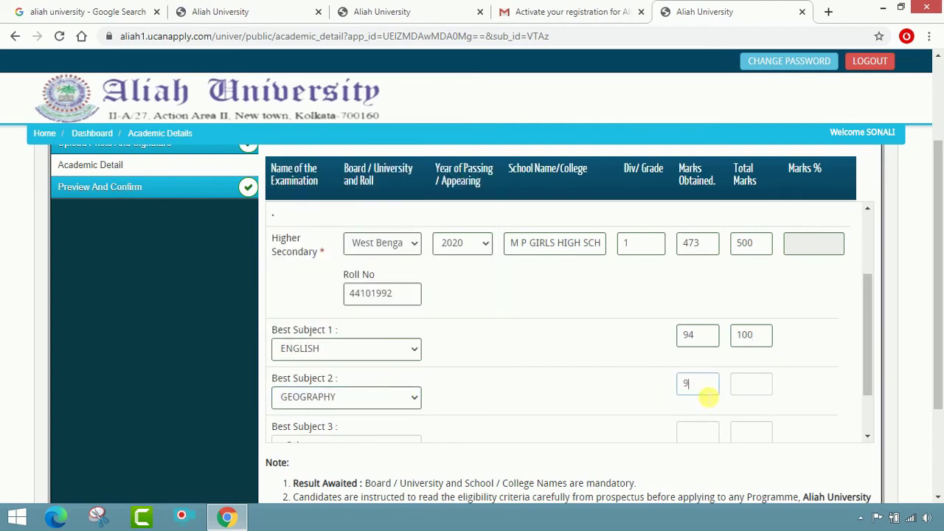
{"action": "left_click", "coordinate": [749, 382]}
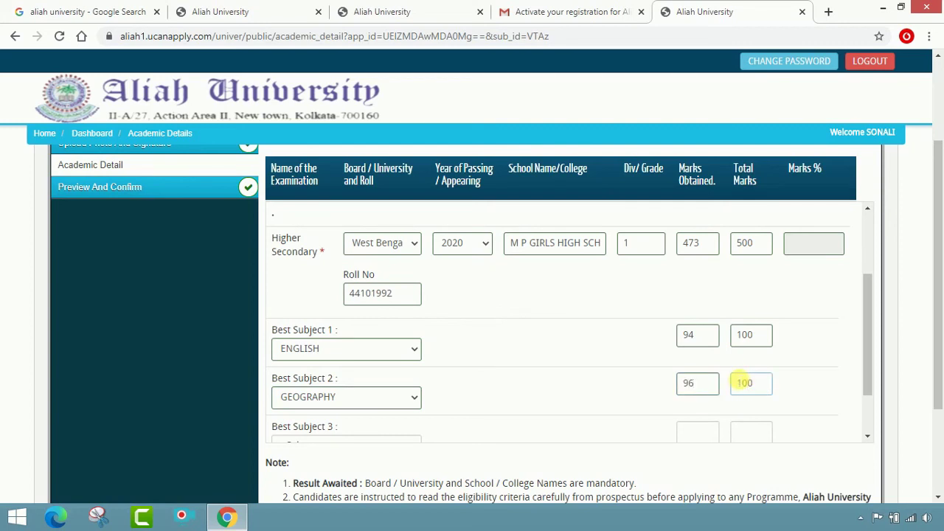
Step: Add Best Subject 3 EDUCATION and Best Subject 4 PHILOSOPHY, each 96 out of 100
{"action": "scroll", "coordinate": [738, 379], "scroll_direction": "down", "scroll_amount": 1}
{"action": "left_click", "coordinate": [371, 378]}
{"action": "scroll", "coordinate": [375, 244], "scroll_direction": "down", "scroll_amount": 1}
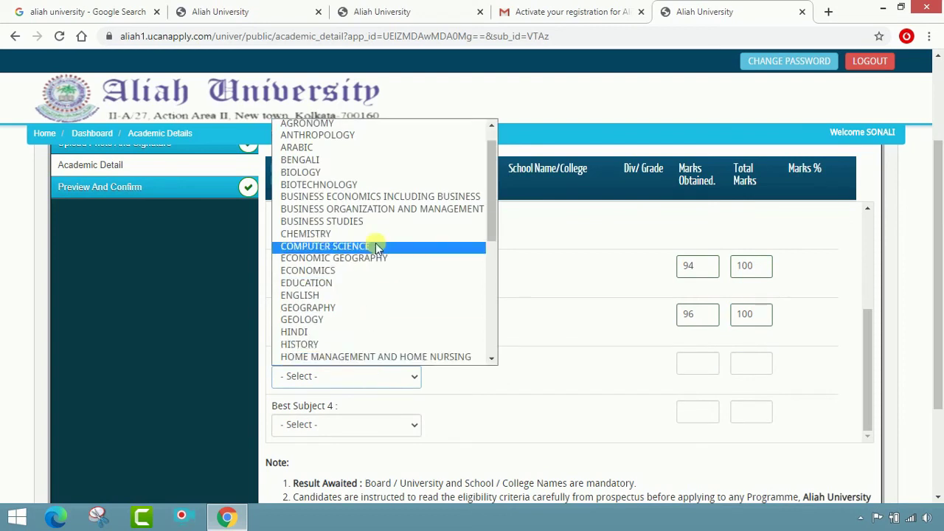
{"action": "left_click", "coordinate": [360, 285]}
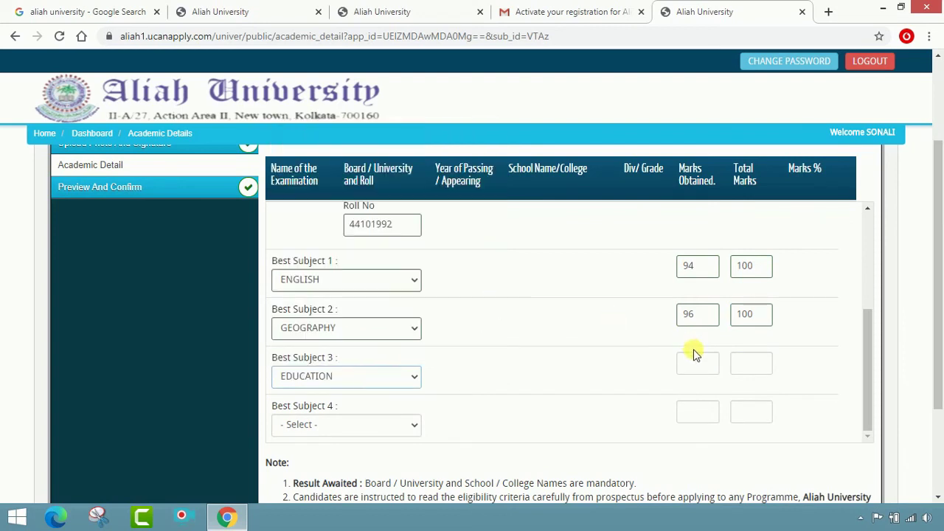
{"action": "left_click", "coordinate": [698, 362]}
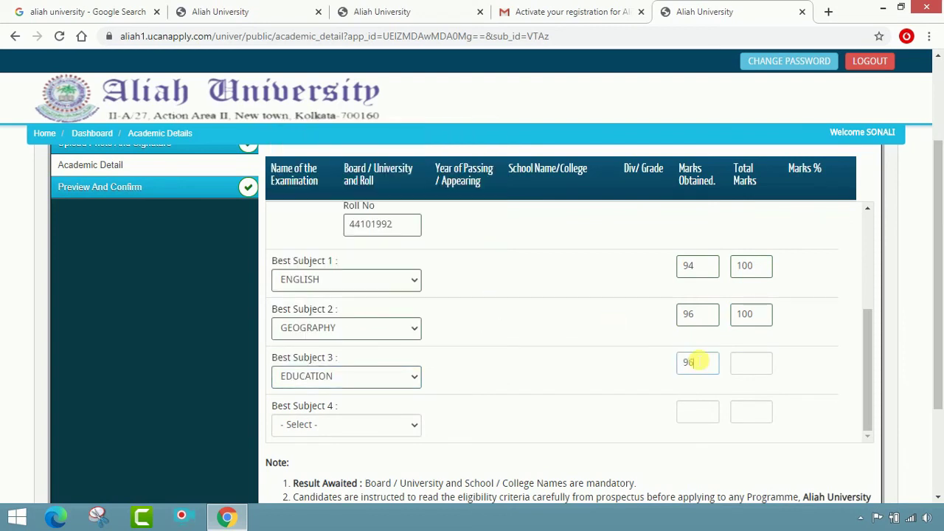
{"action": "type", "text": "96"}
{"action": "left_click", "coordinate": [752, 378]}
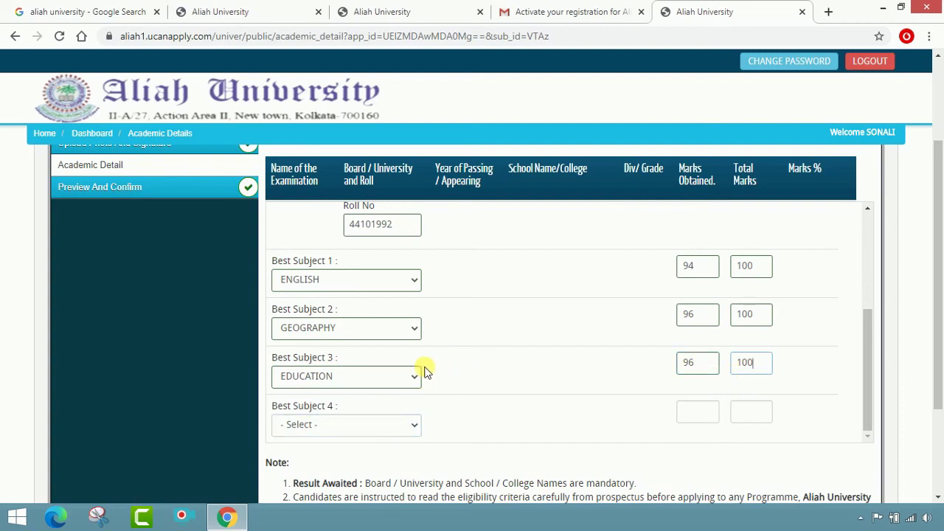
{"action": "left_click", "coordinate": [396, 426]}
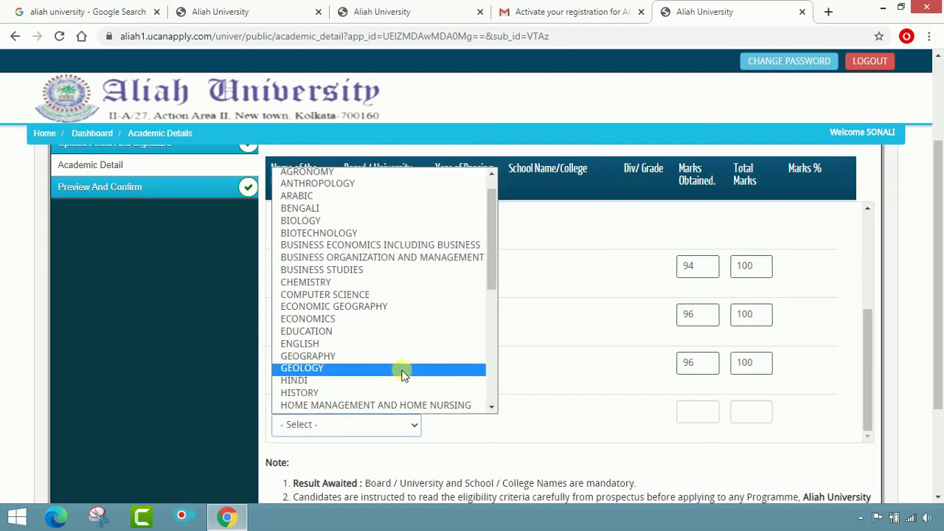
{"action": "scroll", "coordinate": [402, 370], "scroll_direction": "down", "scroll_amount": 2}
{"action": "scroll", "coordinate": [384, 295], "scroll_direction": "down", "scroll_amount": 3}
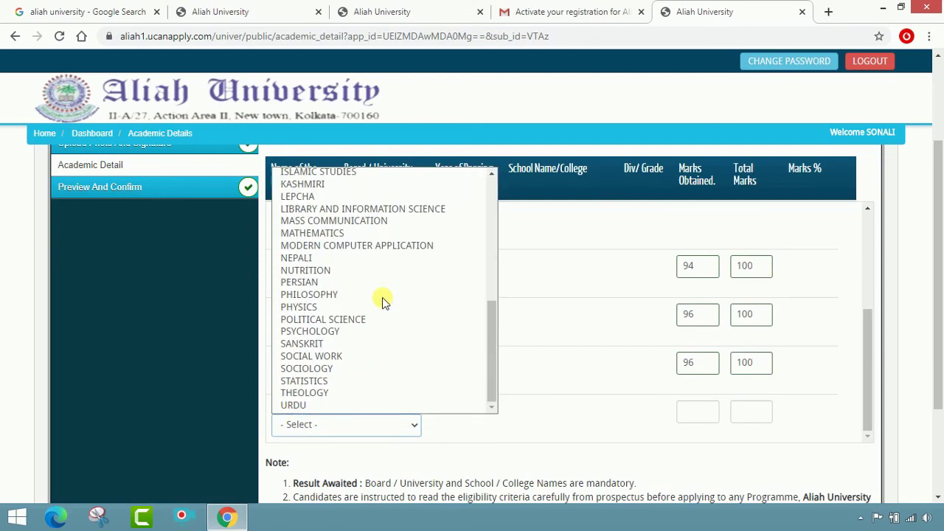
{"action": "left_click", "coordinate": [374, 296]}
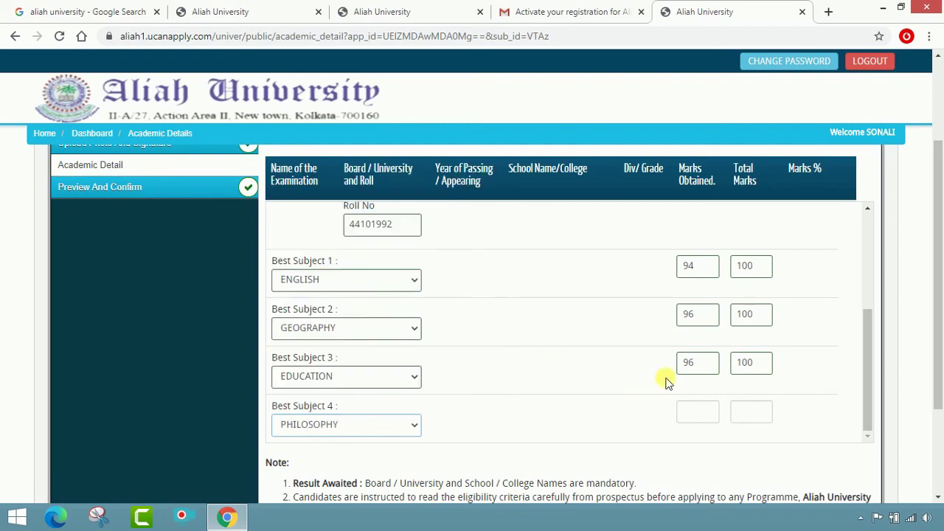
{"action": "left_click", "coordinate": [698, 413]}
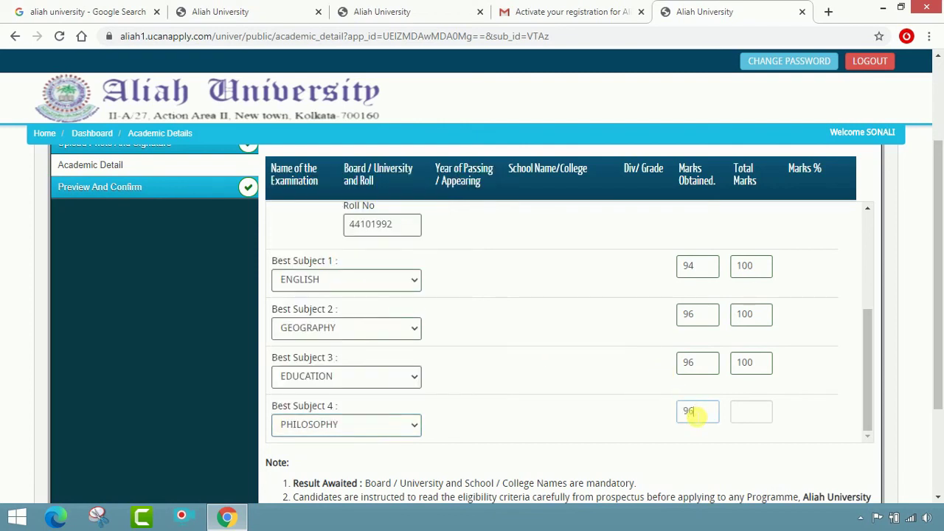
{"action": "left_click", "coordinate": [737, 417]}
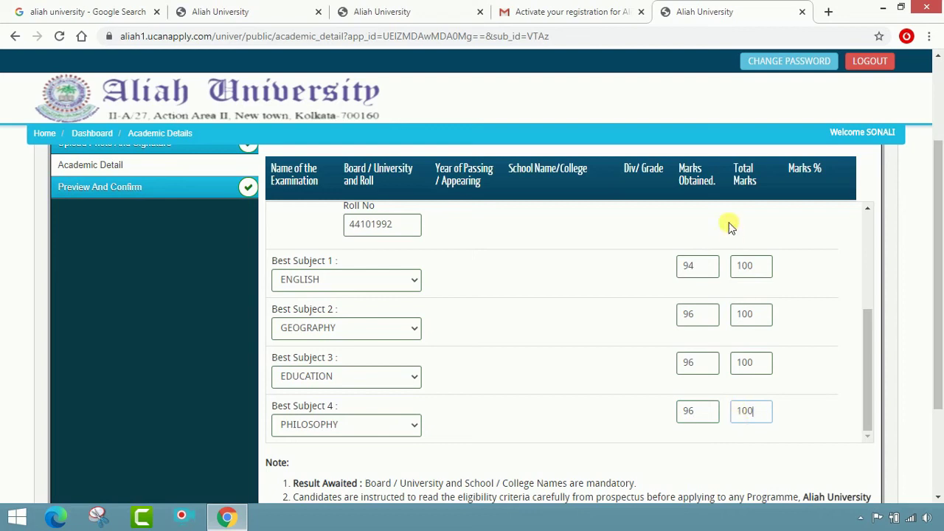
{"action": "scroll", "coordinate": [384, 306], "scroll_direction": "down", "scroll_amount": 1}
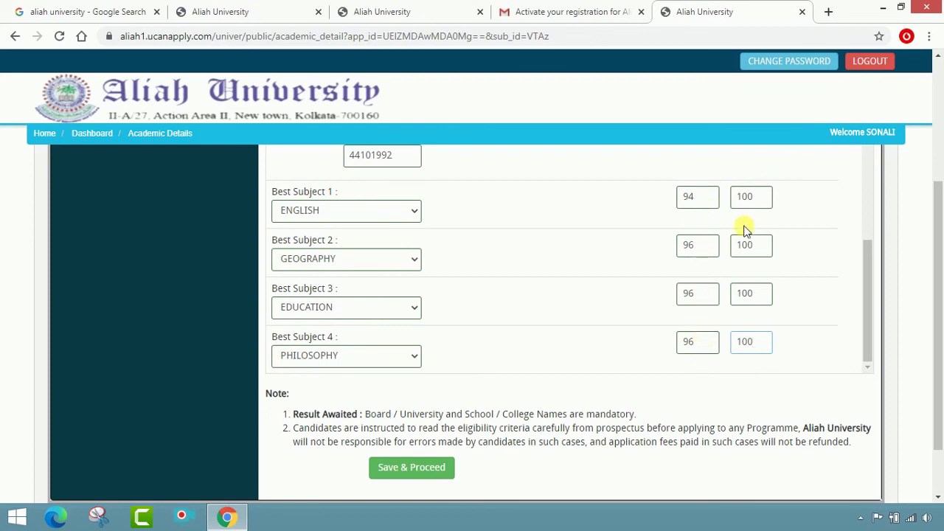
{"action": "scroll", "coordinate": [564, 347], "scroll_direction": "down", "scroll_amount": 1}
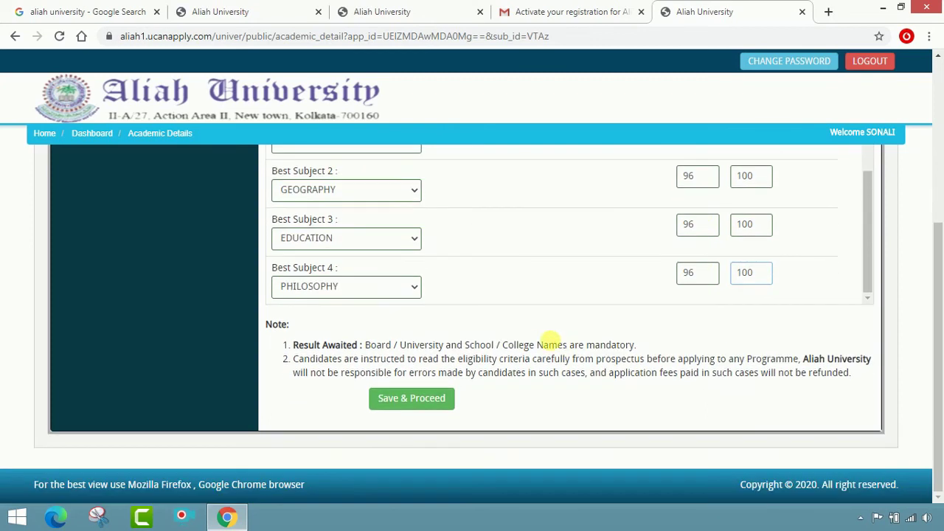
Step: Save the academic details and accept the re-confirm alert to reach the form preview
{"action": "left_click", "coordinate": [410, 404]}
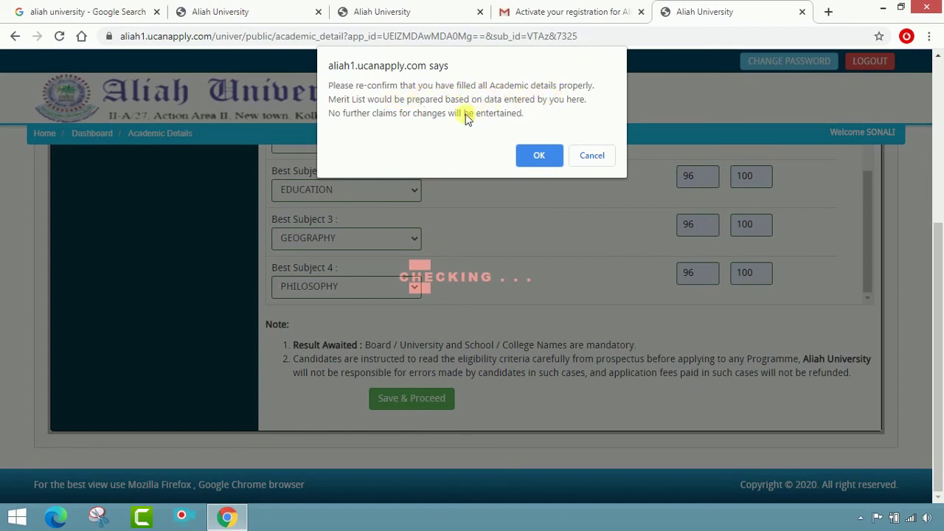
{"action": "left_click", "coordinate": [530, 158]}
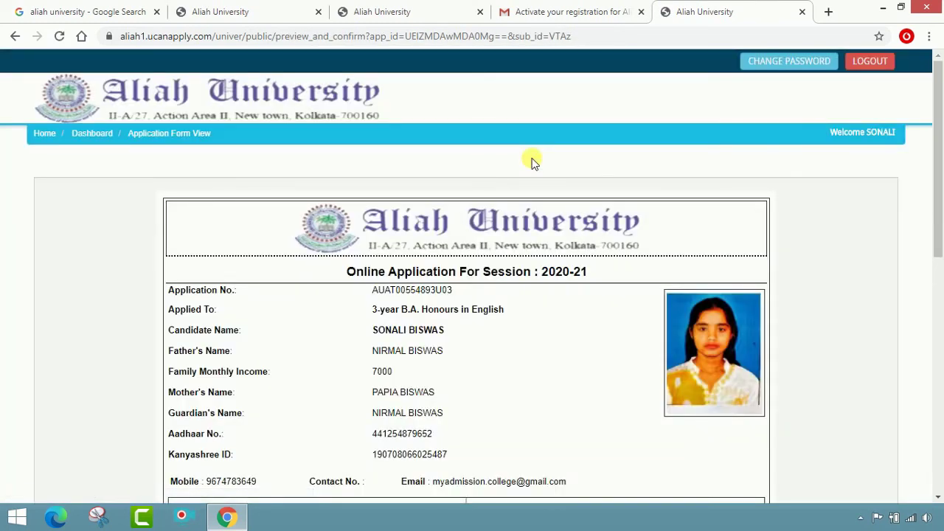
{"action": "scroll", "coordinate": [522, 203], "scroll_direction": "down", "scroll_amount": 2}
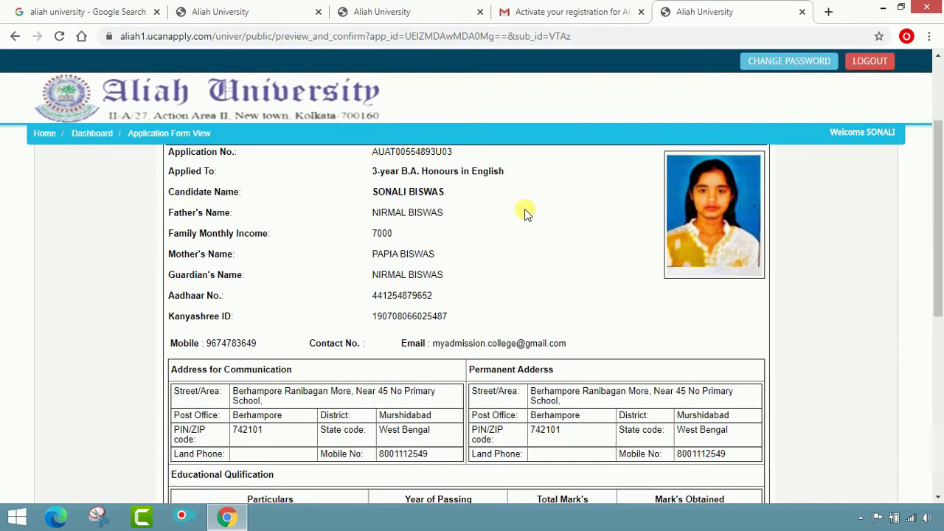
{"action": "scroll", "coordinate": [529, 242], "scroll_direction": "up", "scroll_amount": 2}
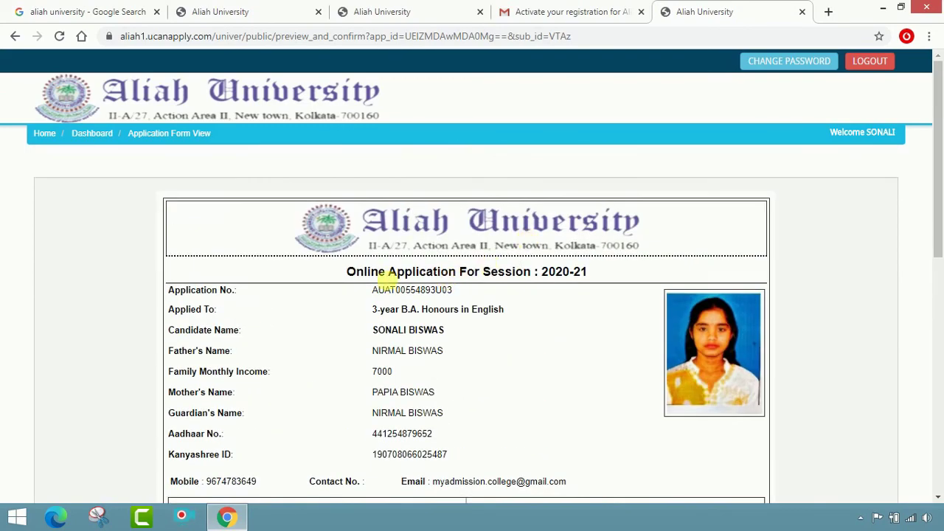
{"action": "left_click_drag", "start_coordinate": [374, 291], "coordinate": [442, 296]}
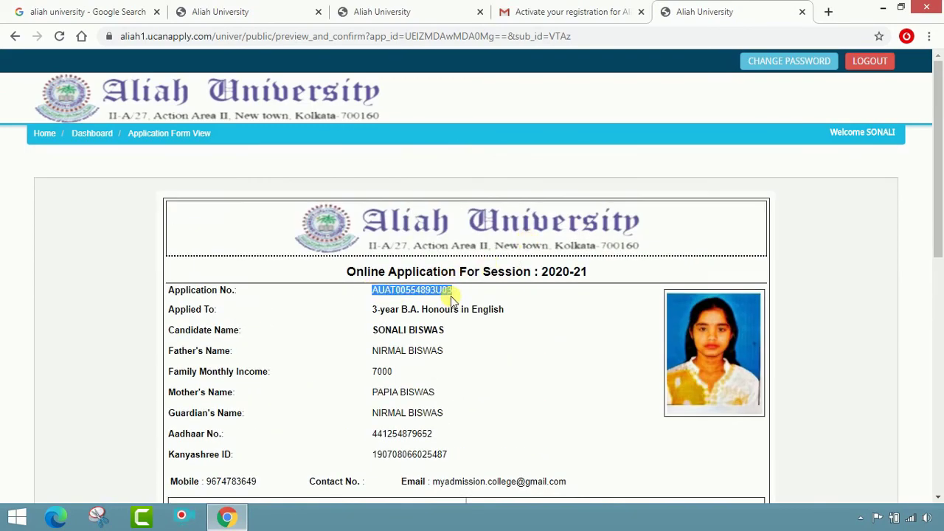
{"action": "key", "text": "ctrl+c"}
{"action": "left_click", "coordinate": [647, 209]}
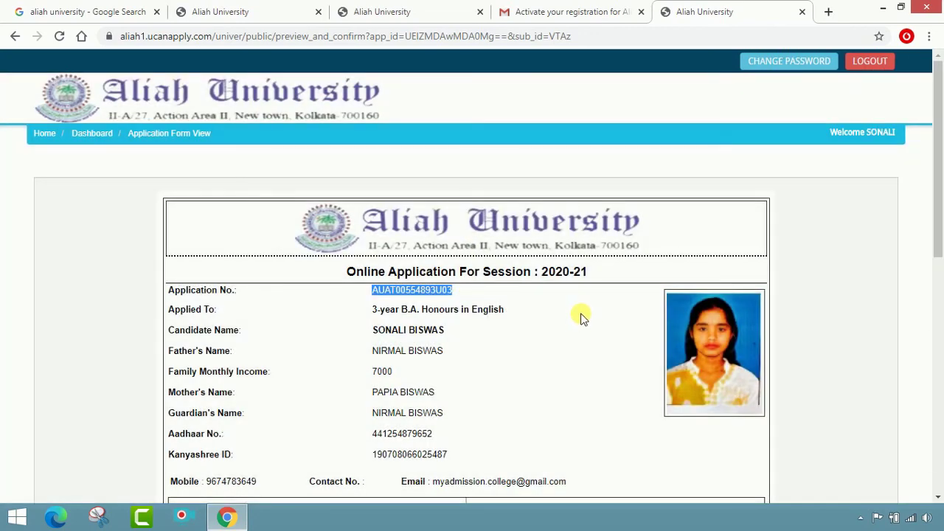
{"action": "scroll", "coordinate": [579, 317], "scroll_direction": "down", "scroll_amount": 2}
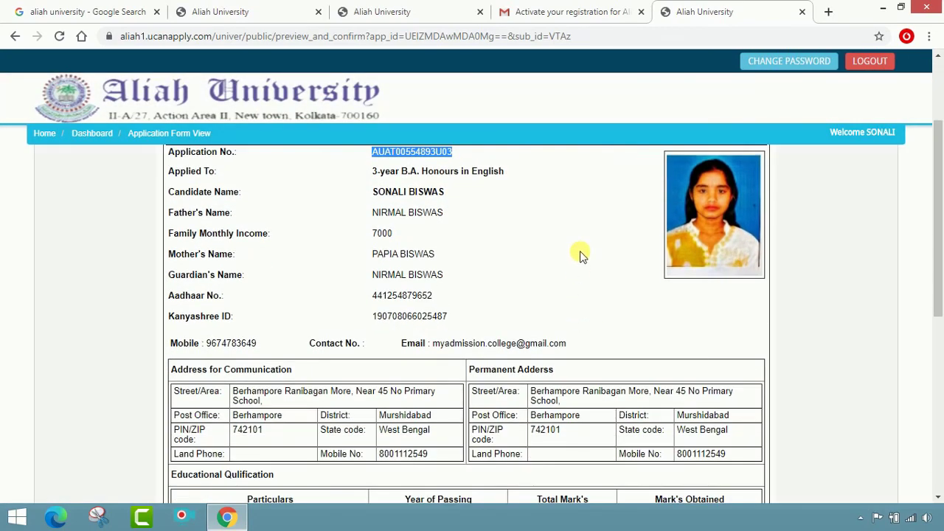
{"action": "scroll", "coordinate": [551, 253], "scroll_direction": "down", "scroll_amount": 1}
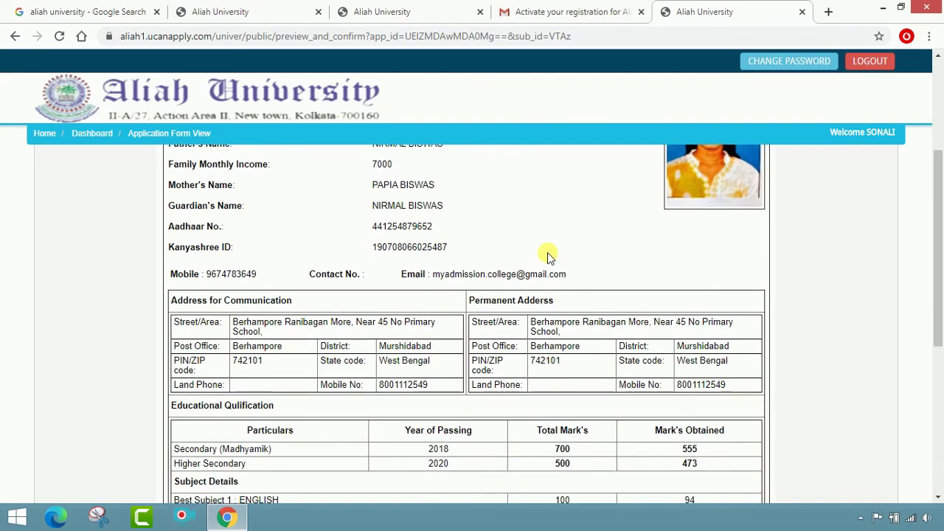
{"action": "scroll", "coordinate": [547, 252], "scroll_direction": "down", "scroll_amount": 1}
{"action": "scroll", "coordinate": [547, 253], "scroll_direction": "down", "scroll_amount": 1}
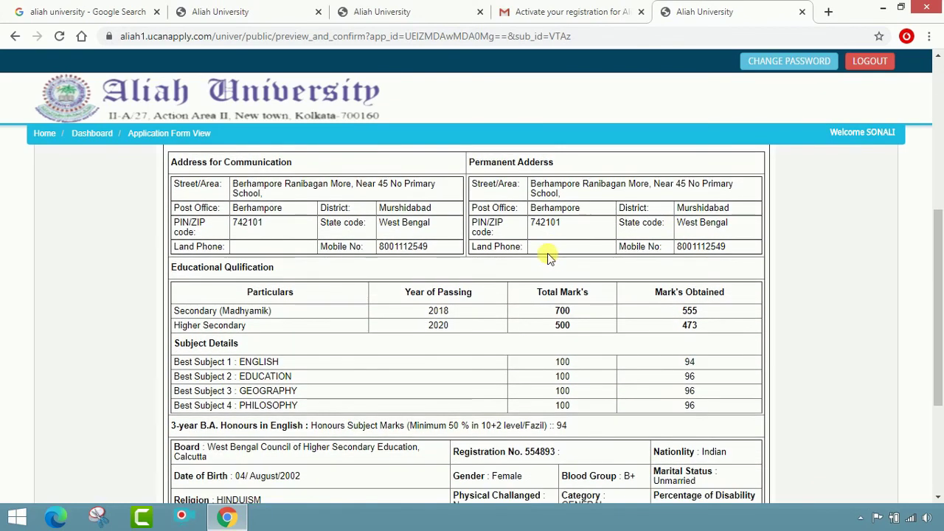
{"action": "scroll", "coordinate": [548, 254], "scroll_direction": "down", "scroll_amount": 1}
{"action": "scroll", "coordinate": [483, 298], "scroll_direction": "down", "scroll_amount": 1}
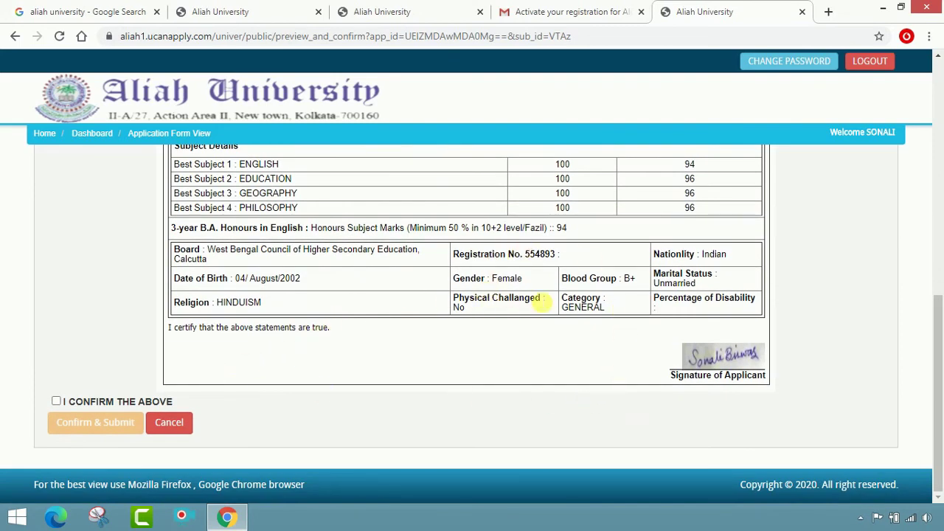
{"action": "scroll", "coordinate": [618, 279], "scroll_direction": "up", "scroll_amount": 1}
{"action": "scroll", "coordinate": [618, 278], "scroll_direction": "down", "scroll_amount": 1}
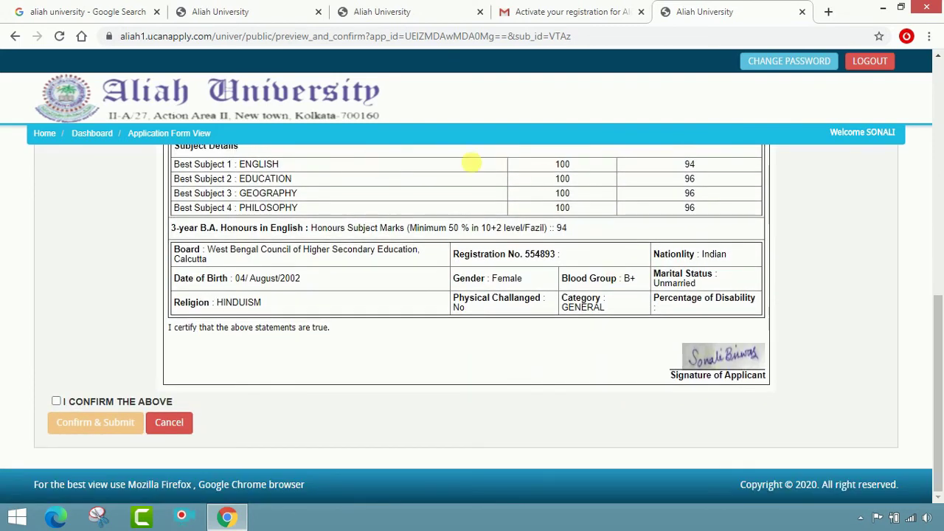
Step: Tick 'I CONFIRM THE ABOVE' and submit the confirmed BA English application
{"action": "left_click", "coordinate": [57, 401]}
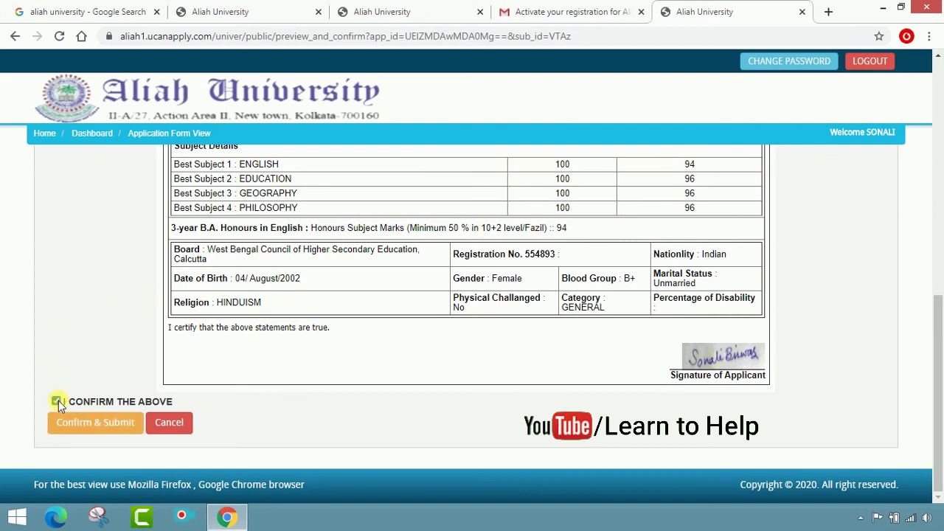
{"action": "left_click", "coordinate": [93, 435]}
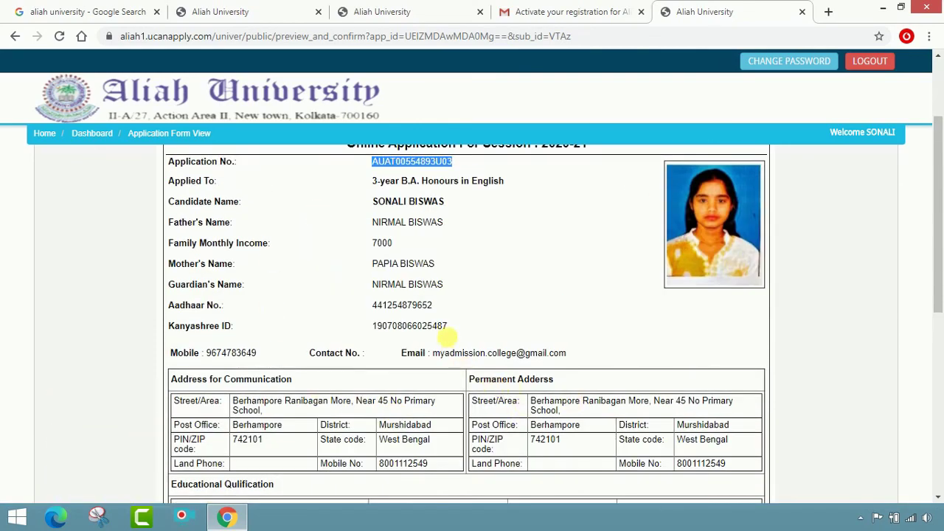
{"action": "scroll", "coordinate": [358, 367], "scroll_direction": "down", "scroll_amount": 4}
{"action": "scroll", "coordinate": [221, 325], "scroll_direction": "down", "scroll_amount": 2}
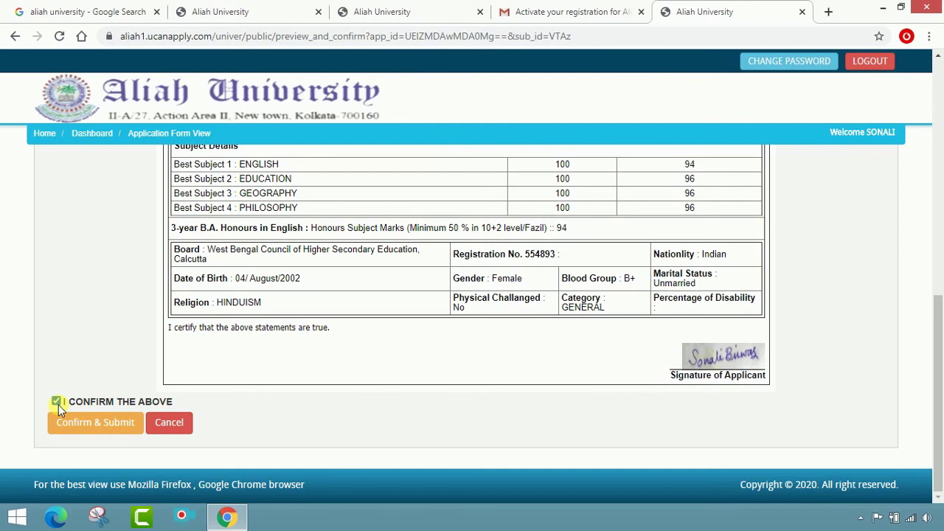
{"action": "left_click", "coordinate": [68, 423]}
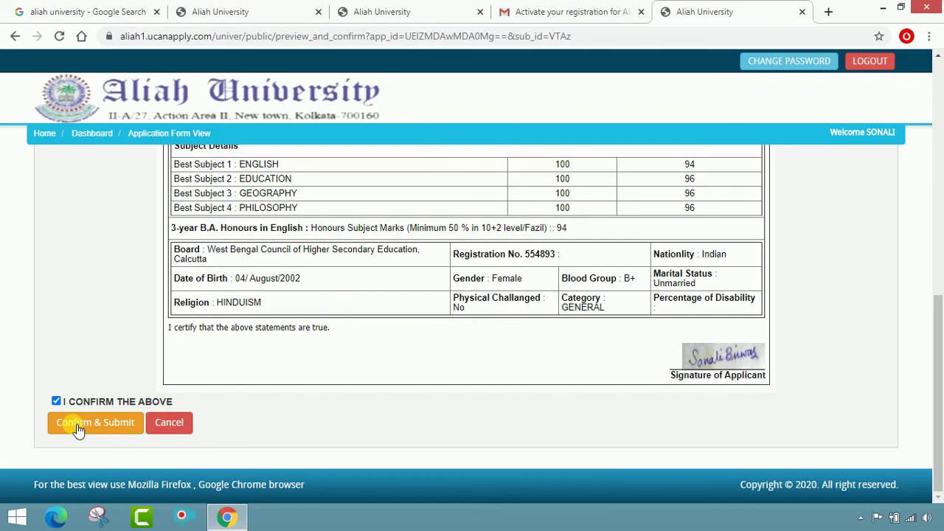
{"action": "left_click", "coordinate": [79, 429]}
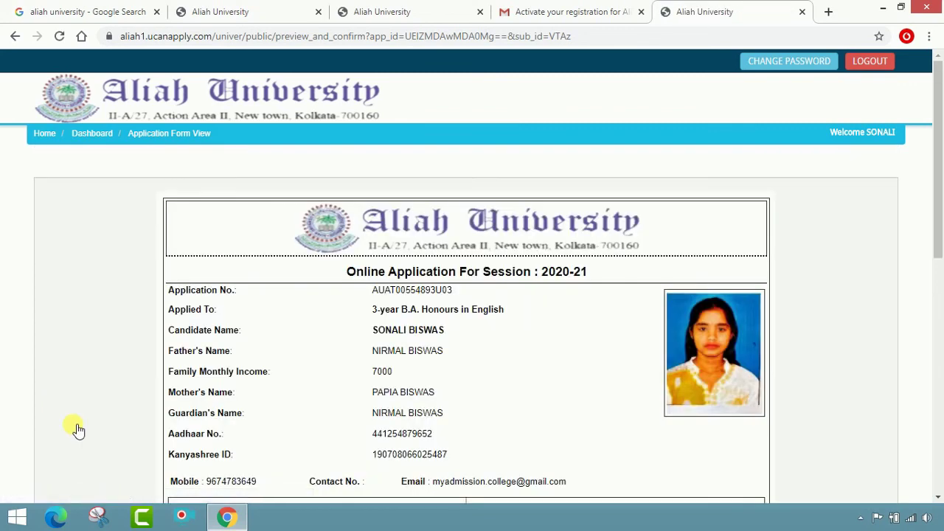
Step: Go on to the application-processing-fee payment page via Proceed To Payment
{"action": "scroll", "coordinate": [379, 386], "scroll_direction": "down", "scroll_amount": 7}
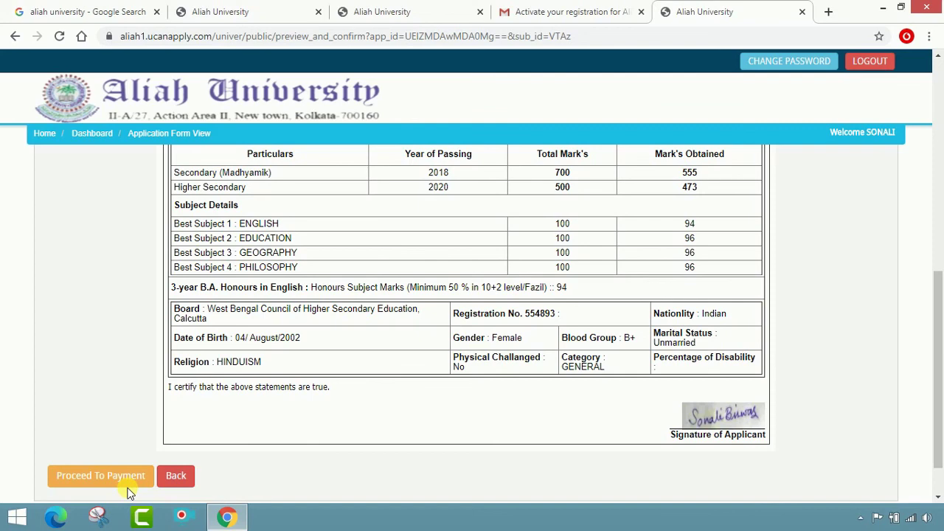
{"action": "scroll", "coordinate": [256, 413], "scroll_direction": "up", "scroll_amount": 2}
{"action": "scroll", "coordinate": [221, 425], "scroll_direction": "down", "scroll_amount": 3}
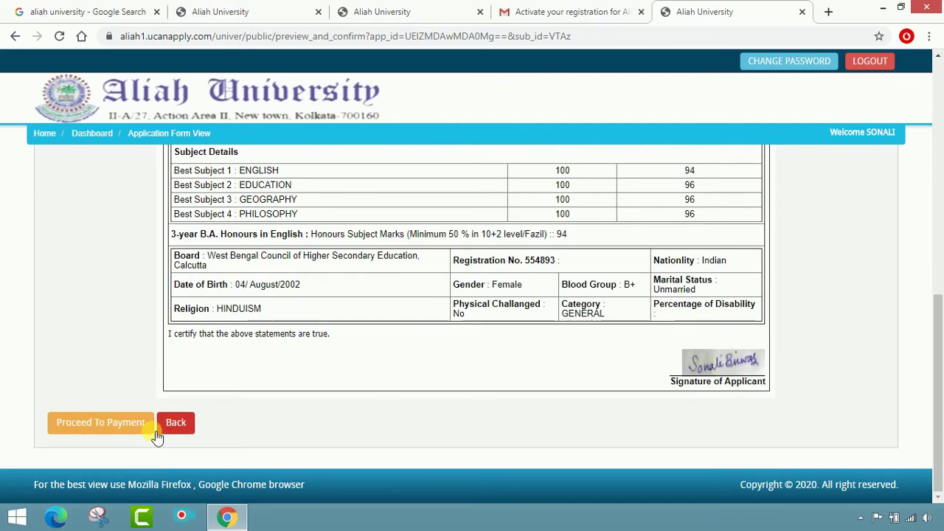
{"action": "left_click", "coordinate": [100, 427]}
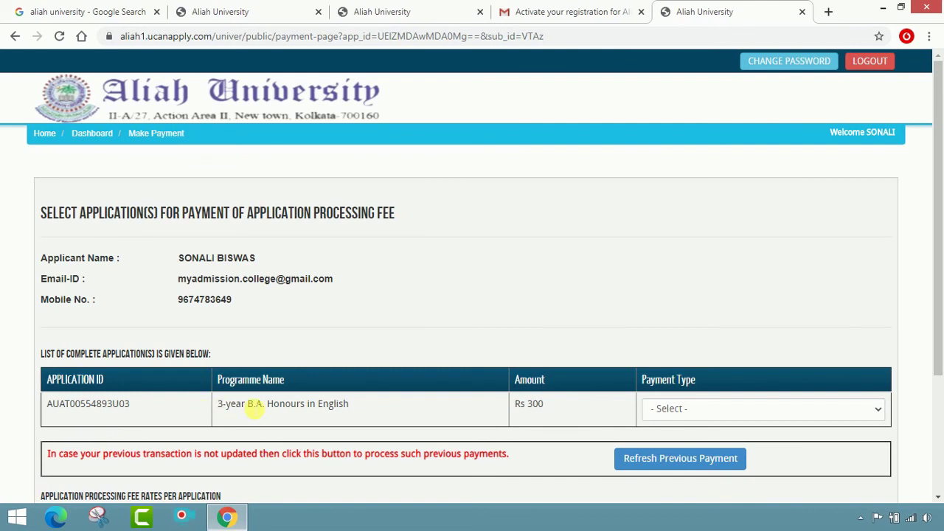
{"action": "scroll", "coordinate": [369, 379], "scroll_direction": "down", "scroll_amount": 2}
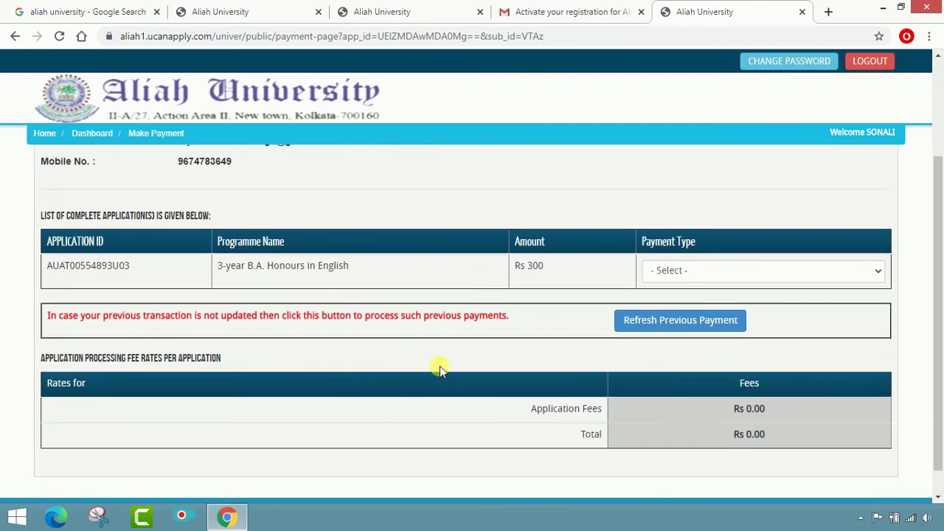
{"action": "left_click", "coordinate": [745, 270]}
{"action": "left_click", "coordinate": [741, 289]}
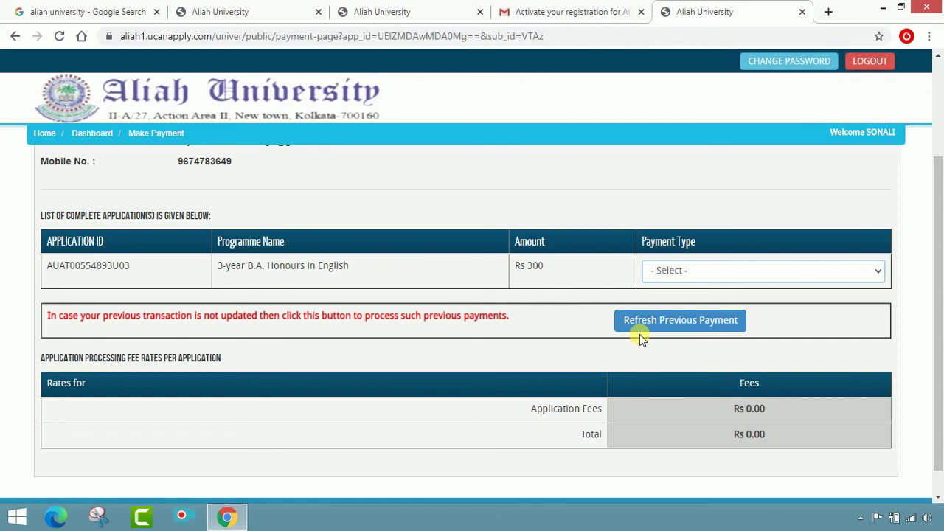
Step: Check the Registration Successful and Quick Tips tabs, then return to the application preview tab
{"action": "left_click", "coordinate": [242, 9]}
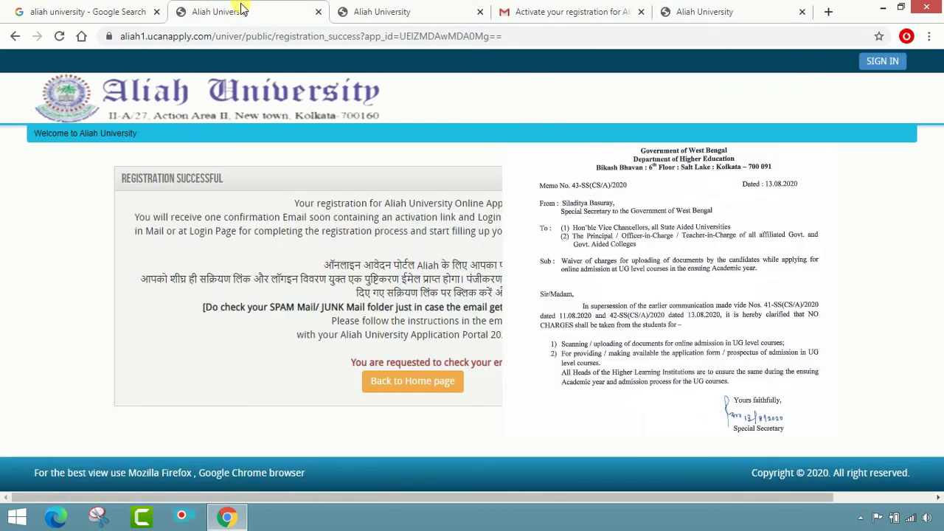
{"action": "left_click", "coordinate": [376, 9]}
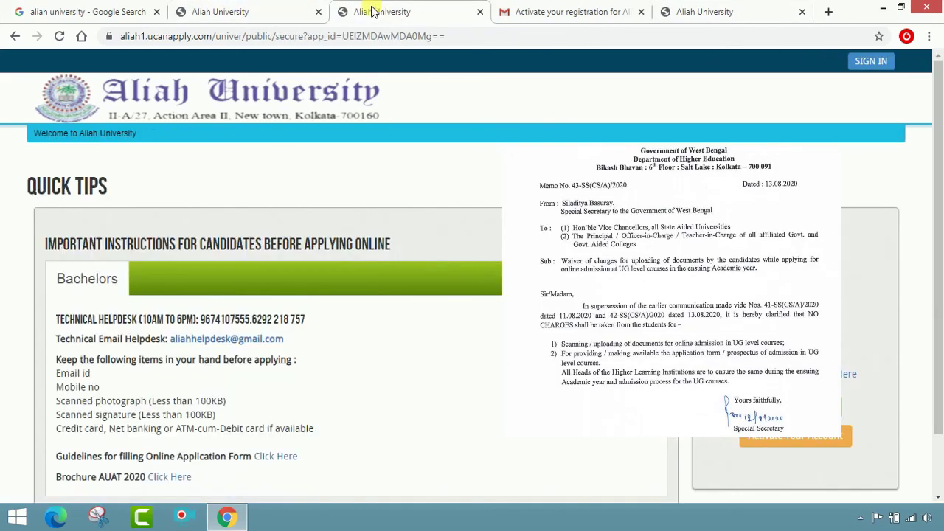
{"action": "scroll", "coordinate": [328, 295], "scroll_direction": "down", "scroll_amount": 2}
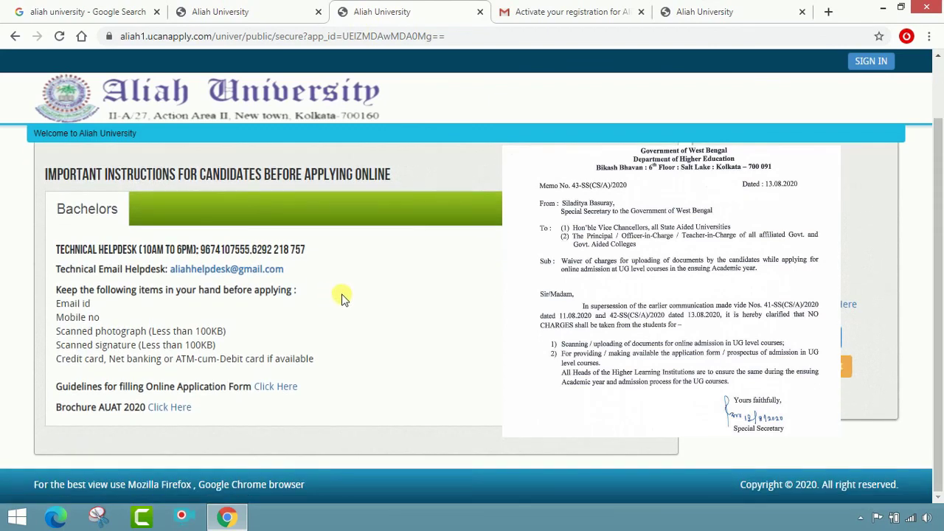
{"action": "left_click", "coordinate": [697, 9]}
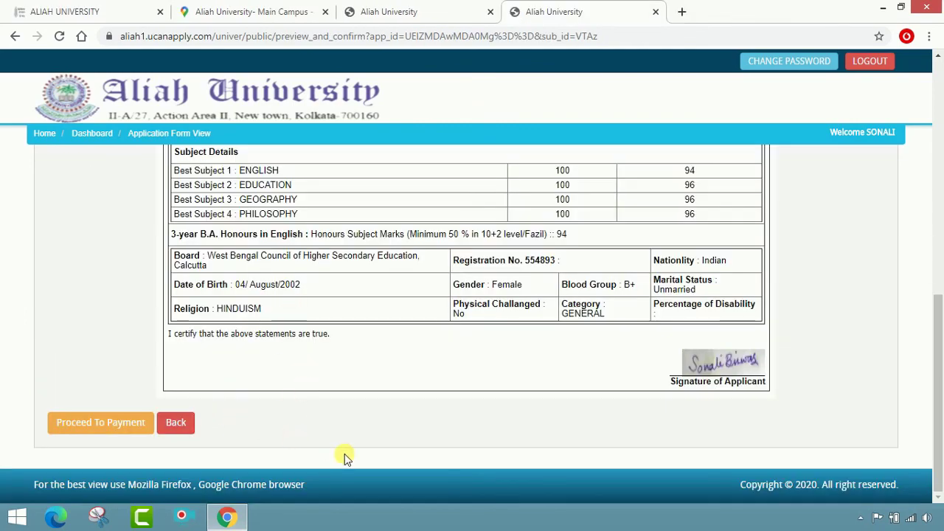
Step: Return to the applicant Dashboard and bring up the completed applications list via Preview Form
{"action": "scroll", "coordinate": [344, 454], "scroll_direction": "up", "scroll_amount": 15}
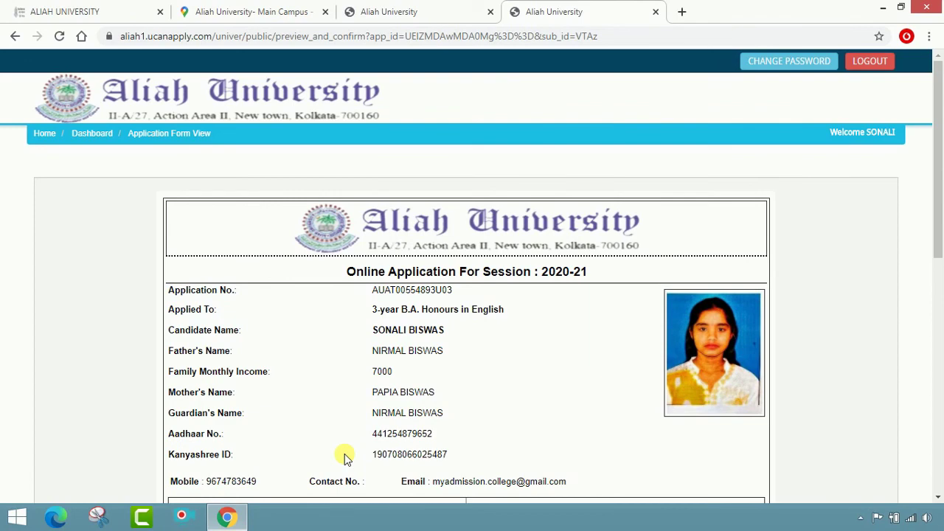
{"action": "left_click", "coordinate": [89, 137]}
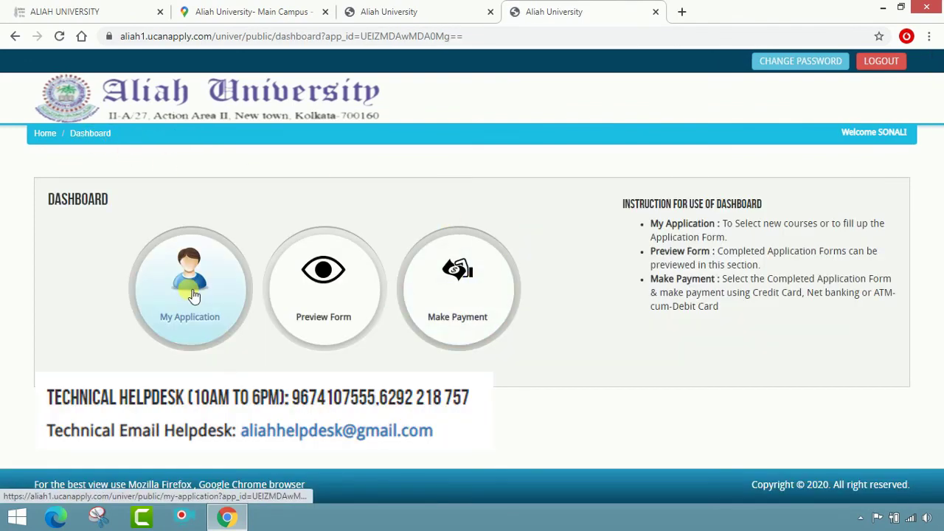
{"action": "left_click", "coordinate": [45, 134]}
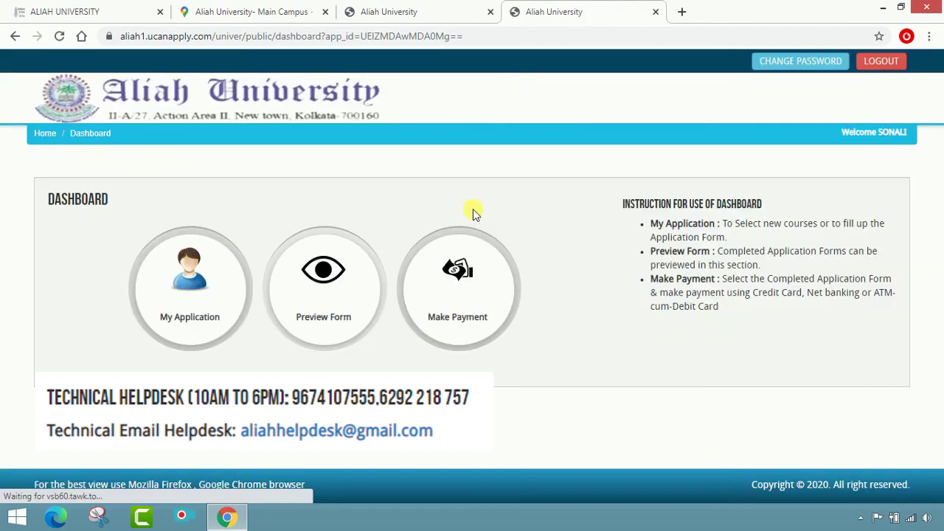
{"action": "left_click", "coordinate": [344, 283]}
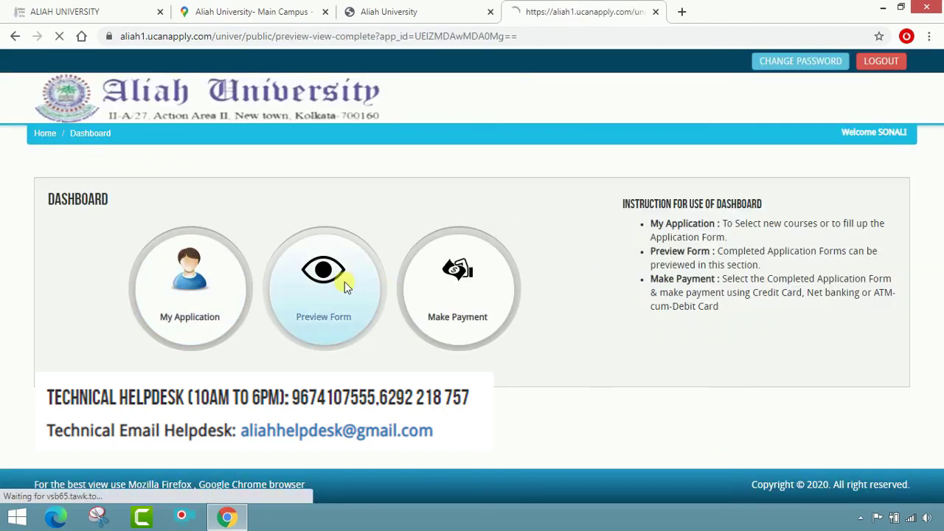